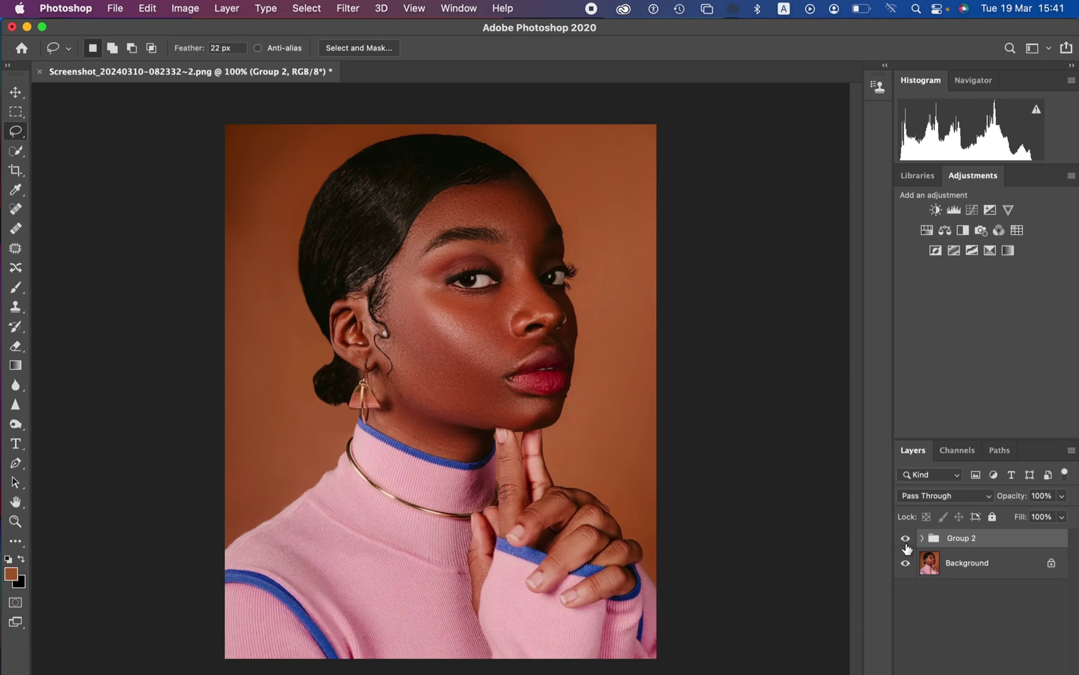
Toggle the visibility of Group 2 to compare the retouched portrait with the original
{"action": "left_click", "coordinate": [907, 541]}
{"action": "left_click", "coordinate": [907, 541]}
{"action": "left_click", "coordinate": [907, 541]}
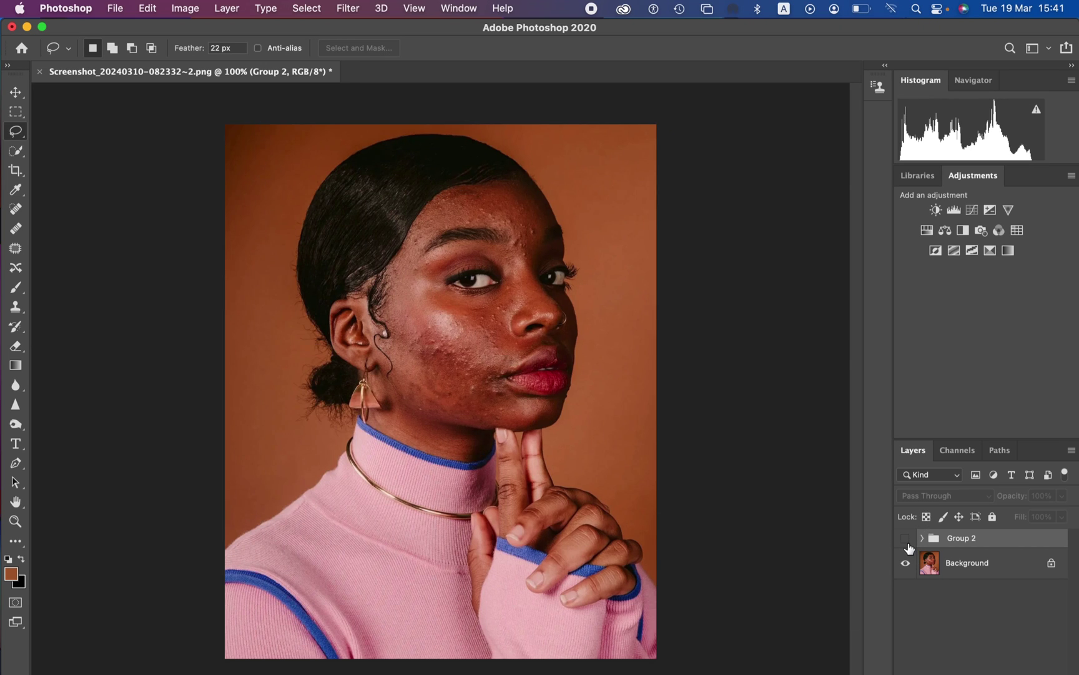
{"action": "left_click", "coordinate": [907, 540]}
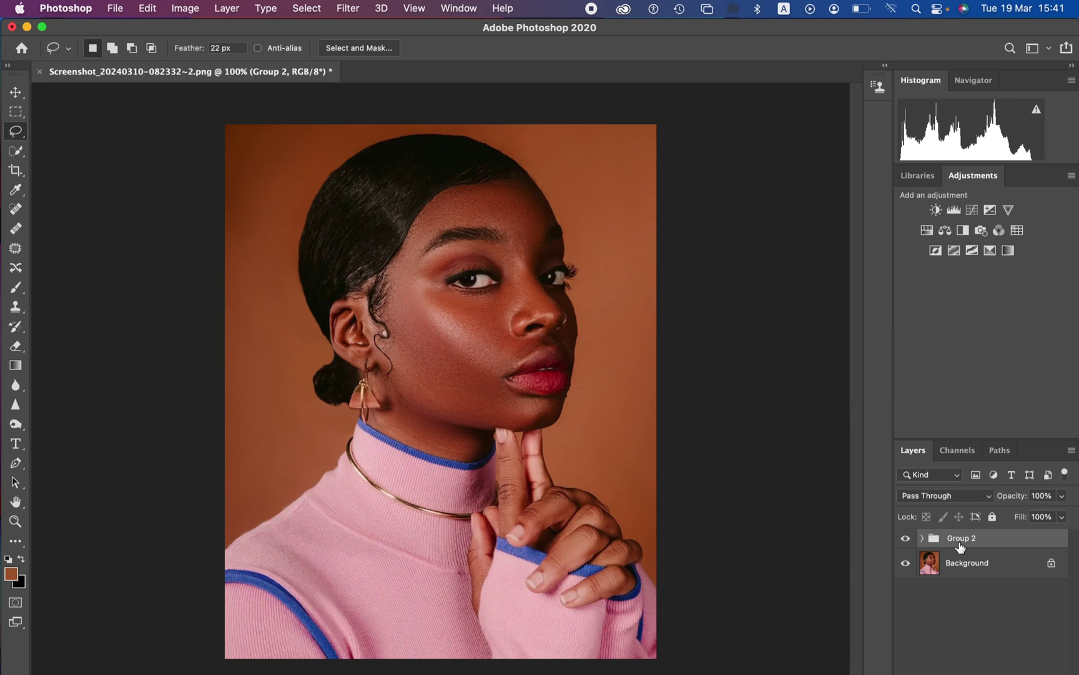
Delete Group 2 and duplicate the Background layer
{"action": "key", "text": "Delete"}
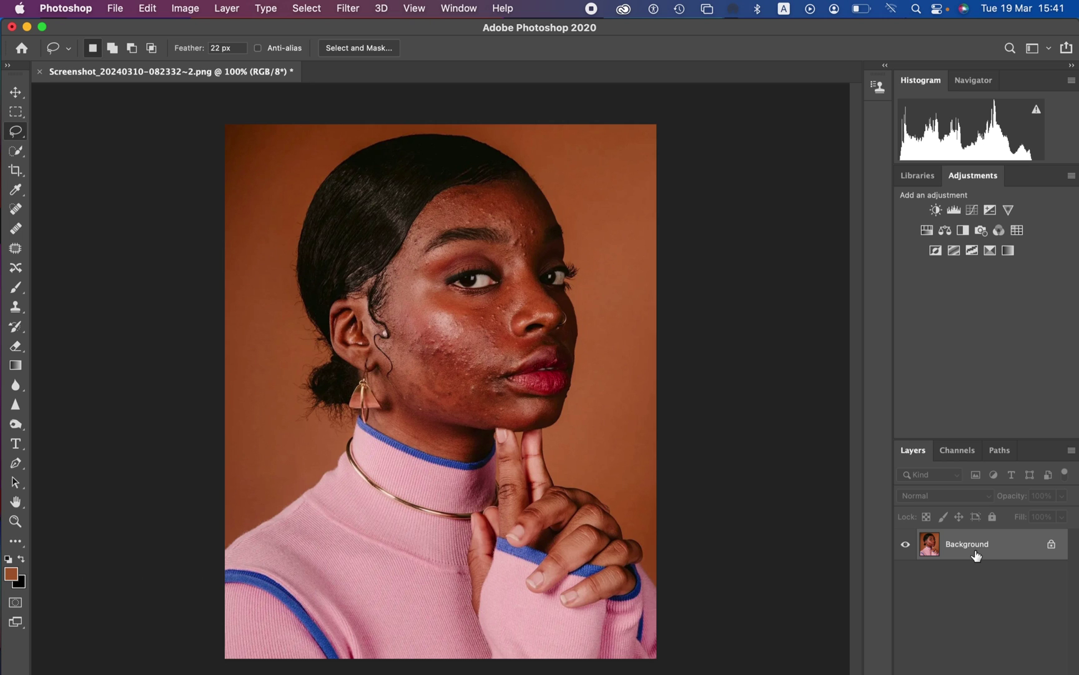
{"action": "key", "text": "super+j"}
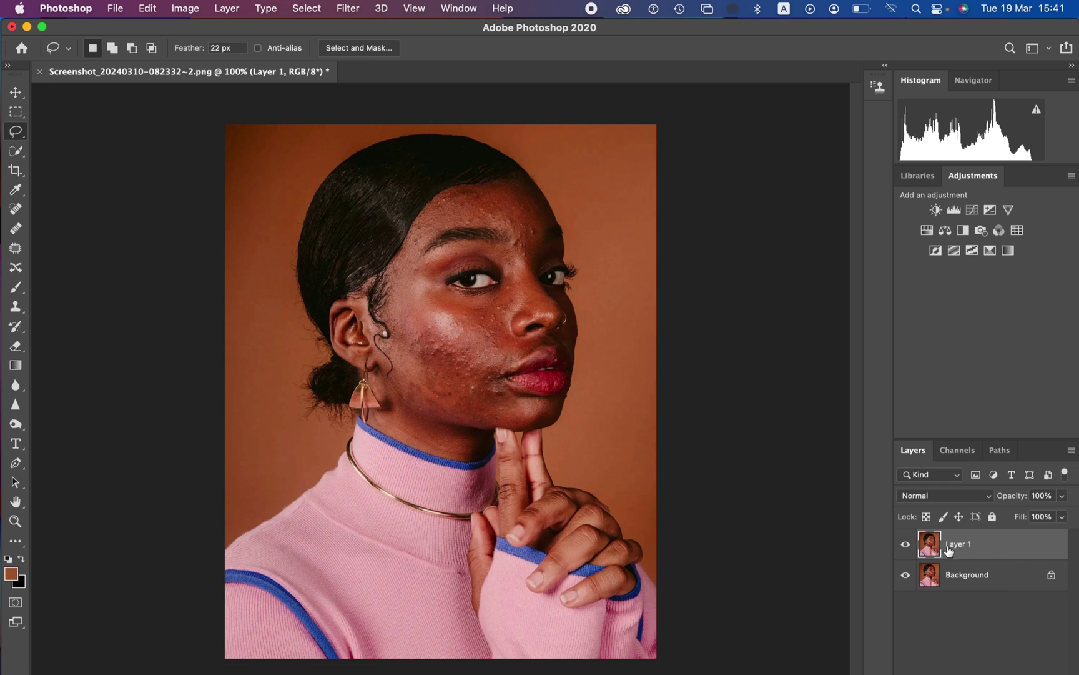
Patch the blemishes along the jawline below the ear on Layer 1, using the Patch tool in Content-Aware mode
{"action": "left_click", "coordinate": [15, 248]}
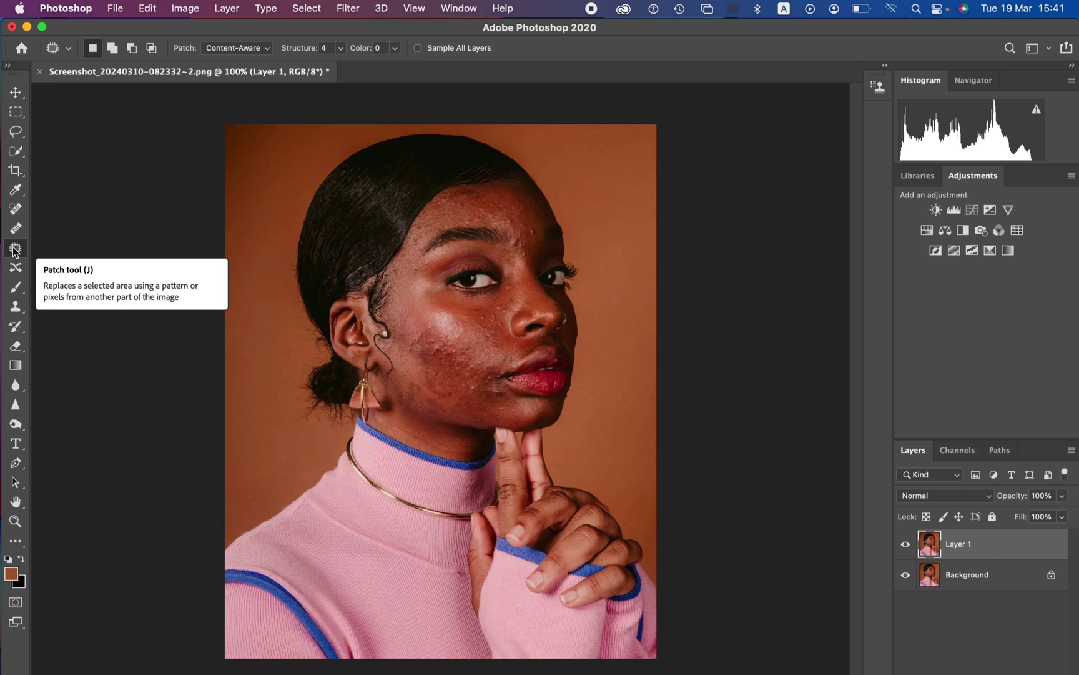
{"action": "left_click", "coordinate": [233, 48]}
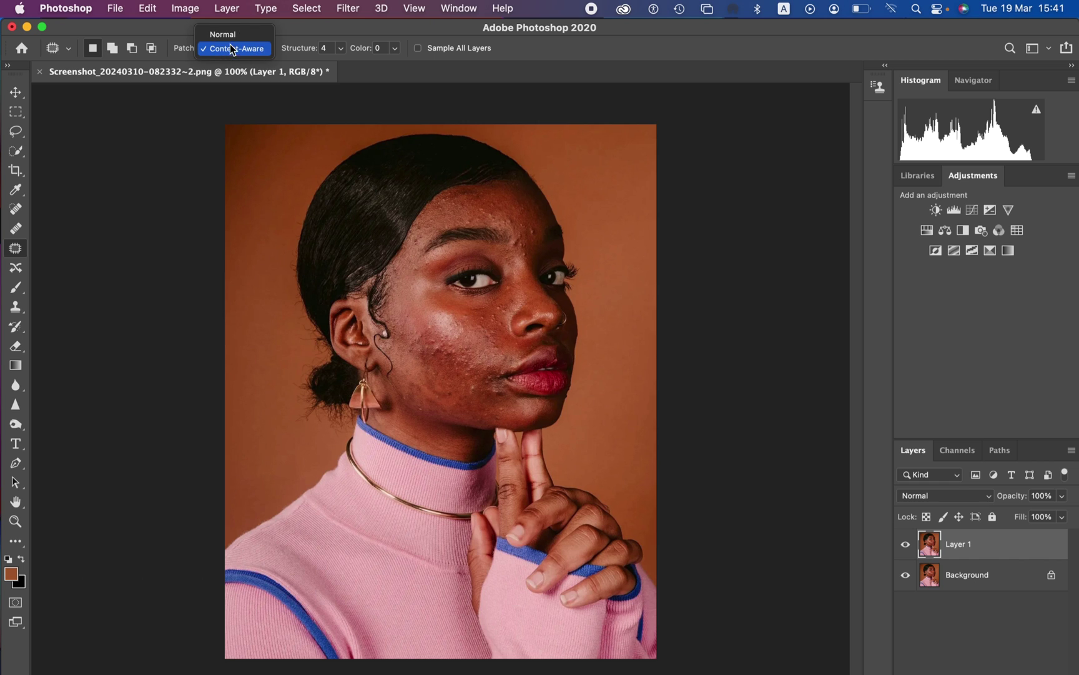
{"action": "left_click", "coordinate": [246, 48]}
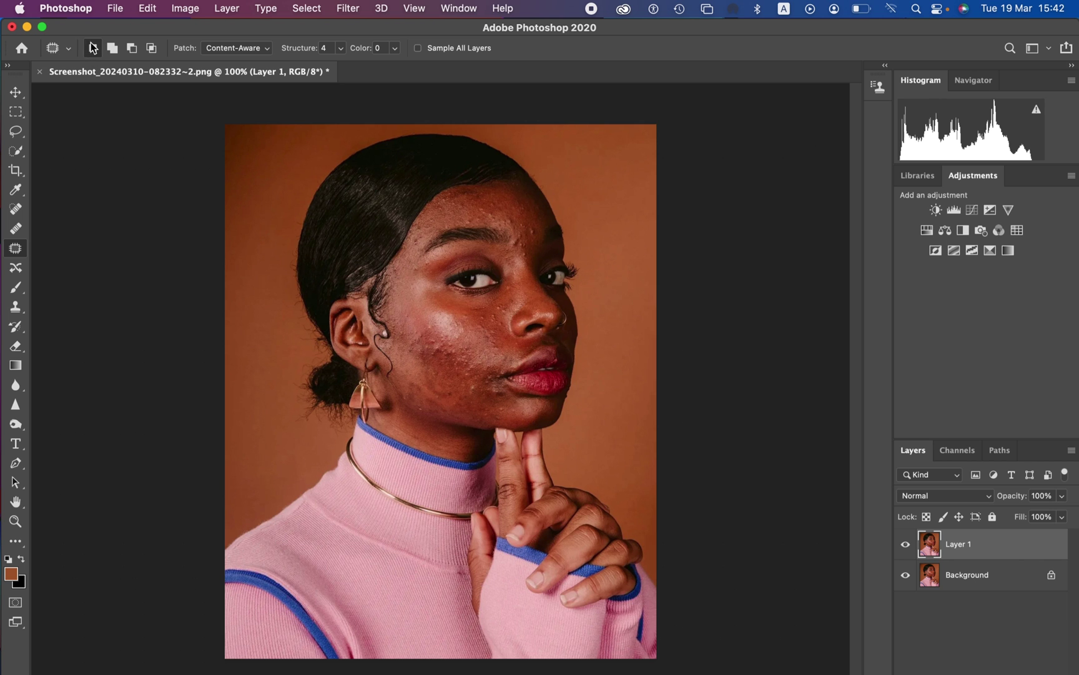
{"action": "key", "text": "super+equal"}
{"action": "key", "text": "super+equal"}
{"action": "key", "text": "super+equal"}
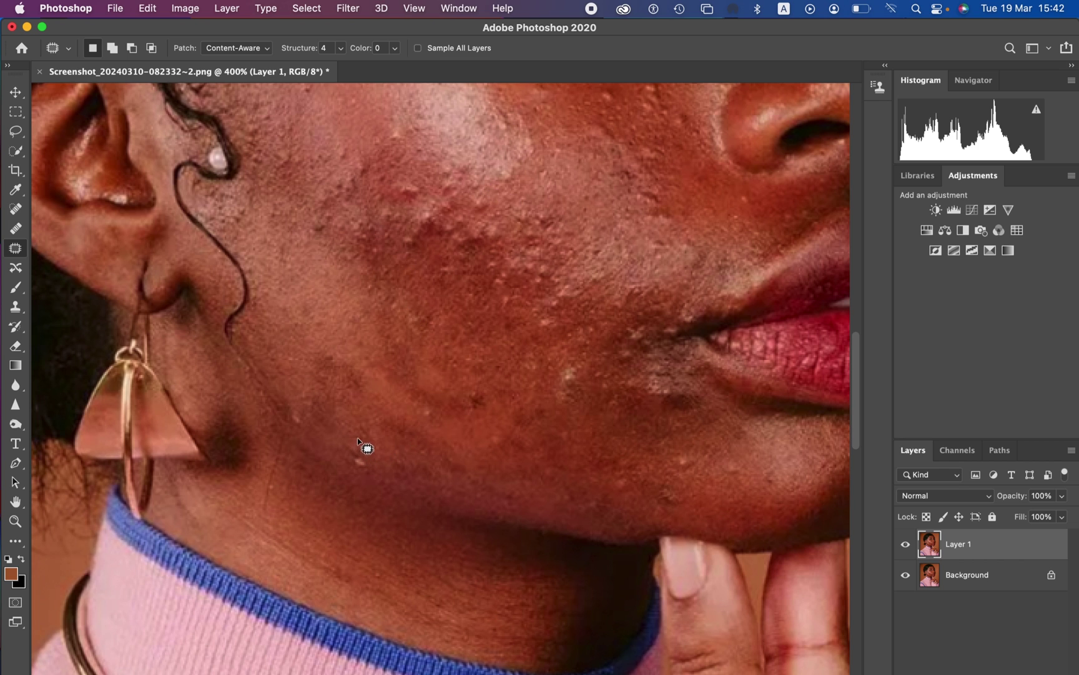
{"action": "mouse_move", "coordinate": [363, 448]}
{"action": "left_mouse_down"}
{"action": "mouse_move", "coordinate": [370, 472]}
{"action": "mouse_move", "coordinate": [366, 446]}
{"action": "left_mouse_up"}
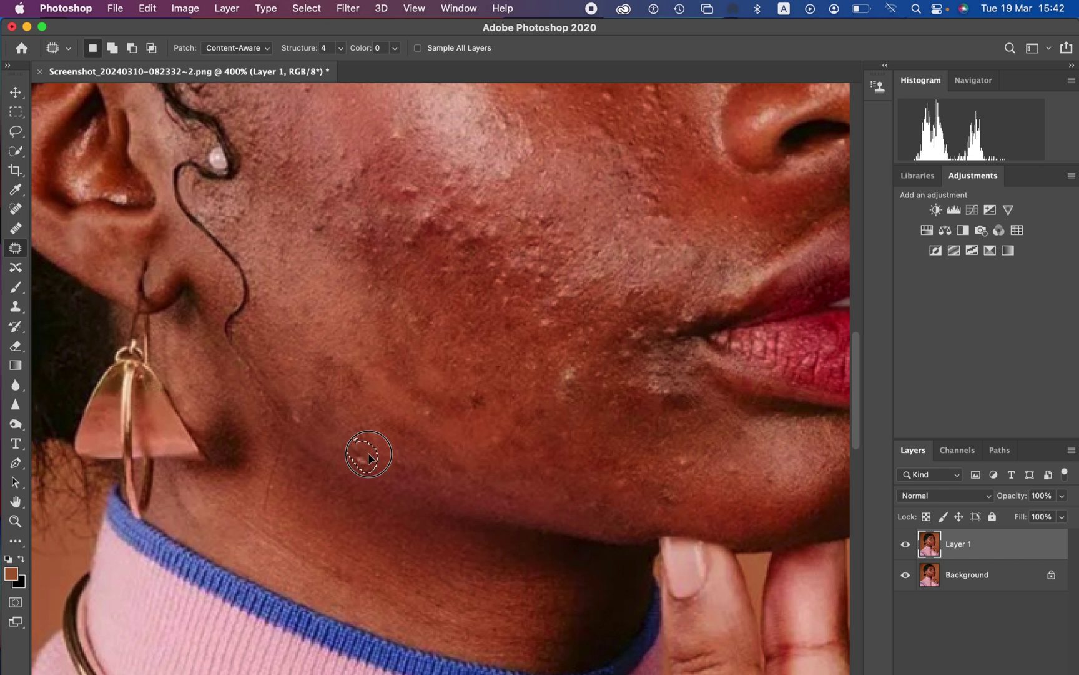
{"action": "left_click_drag", "start_coordinate": [361, 450], "coordinate": [411, 452]}
{"action": "key", "text": "super+d"}
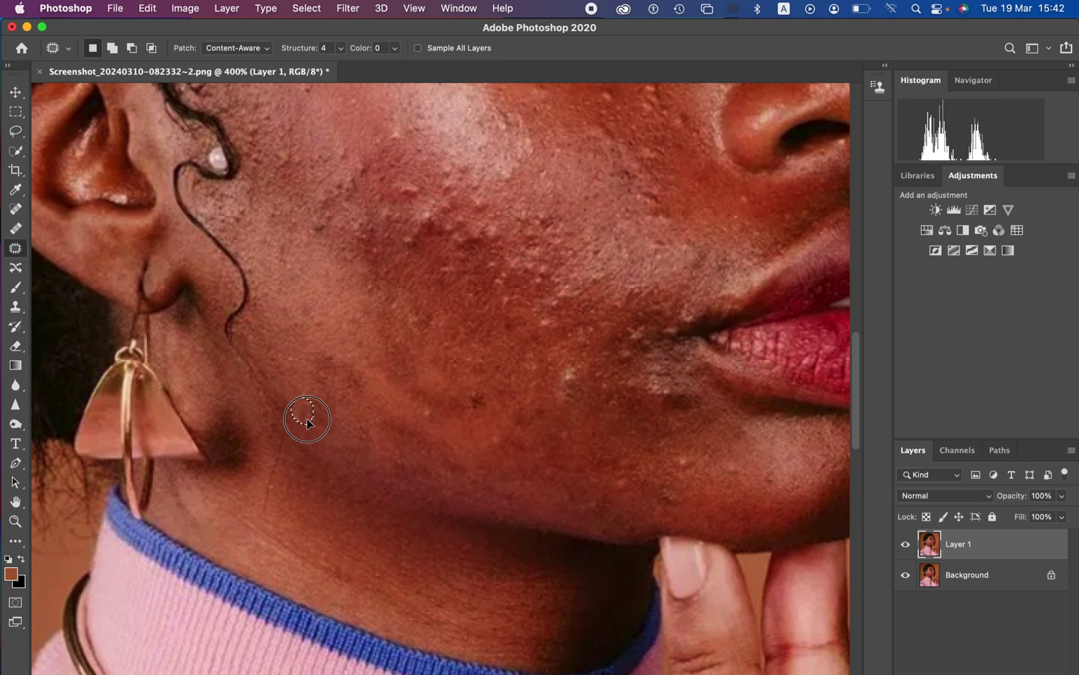
{"action": "mouse_move", "coordinate": [323, 381]}
{"action": "left_mouse_down"}
{"action": "mouse_move", "coordinate": [331, 396]}
{"action": "mouse_move", "coordinate": [337, 362]}
{"action": "left_mouse_up"}
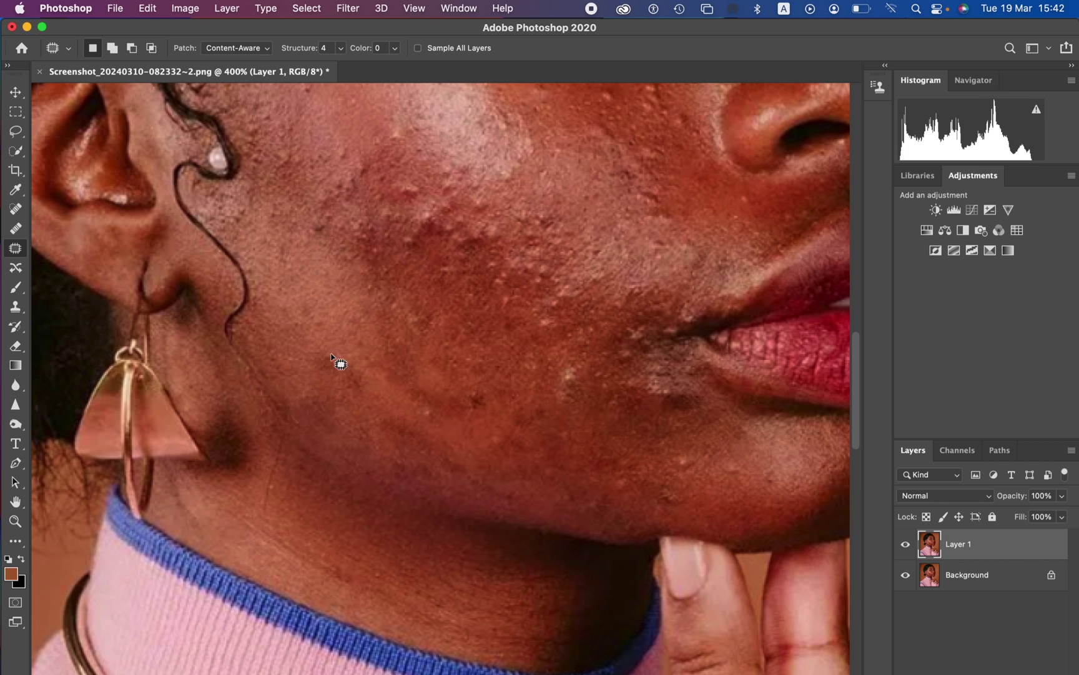
{"action": "left_click", "coordinate": [340, 378]}
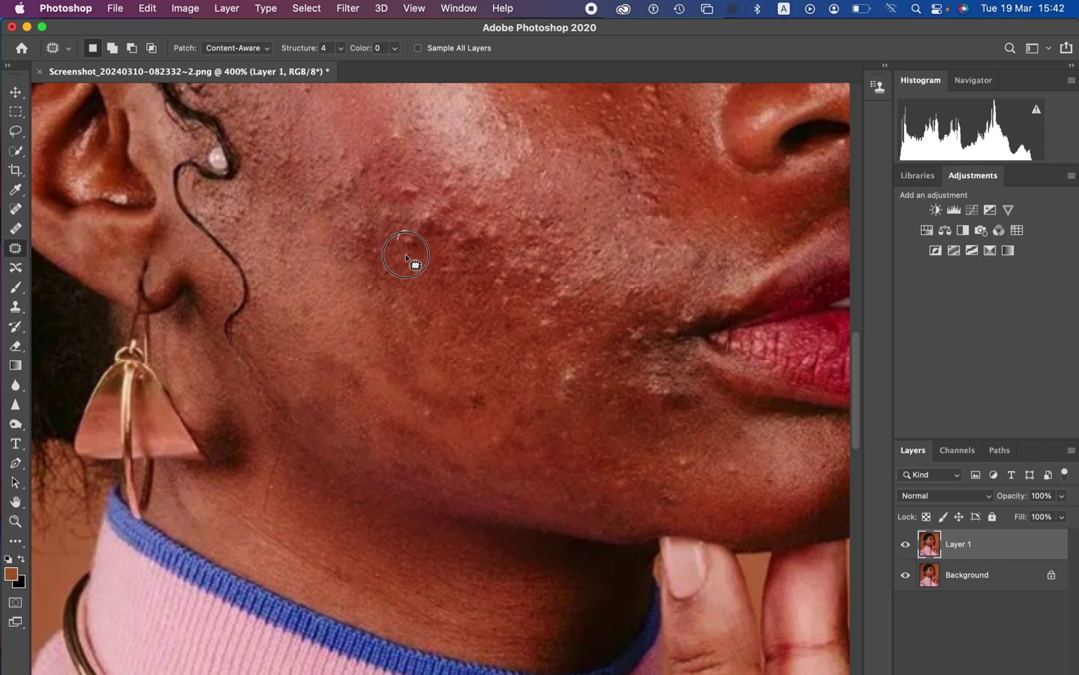
Patch the bumps across the middle of the cheek toward the nose and the upper lip
{"action": "left_click", "coordinate": [438, 222]}
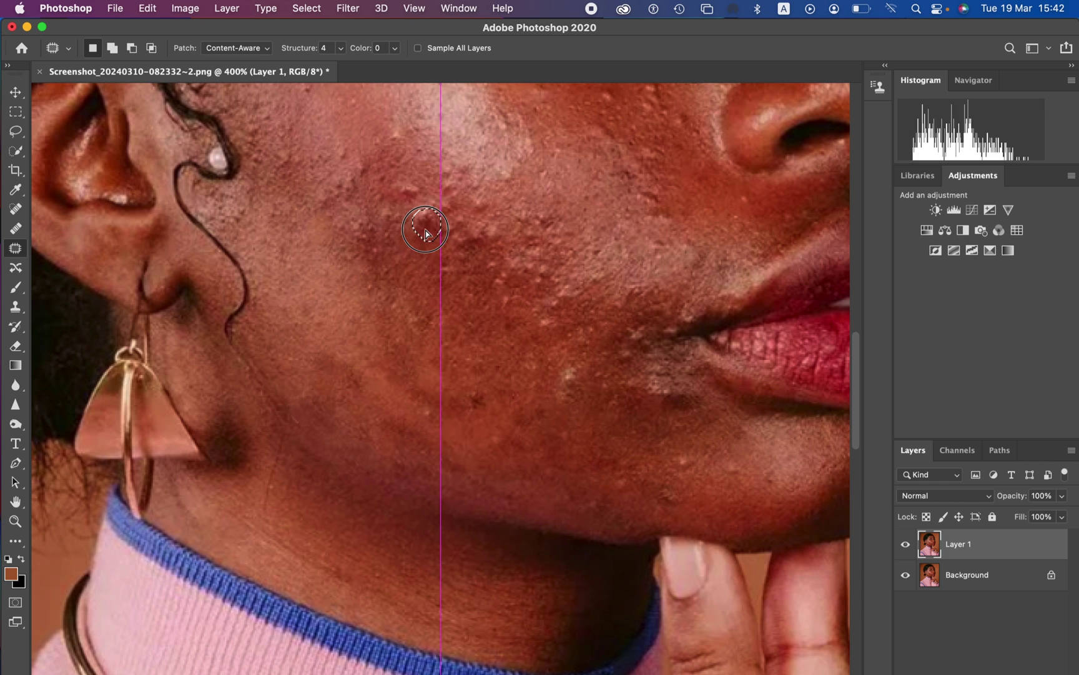
{"action": "left_click", "coordinate": [458, 243]}
{"action": "left_click", "coordinate": [479, 225]}
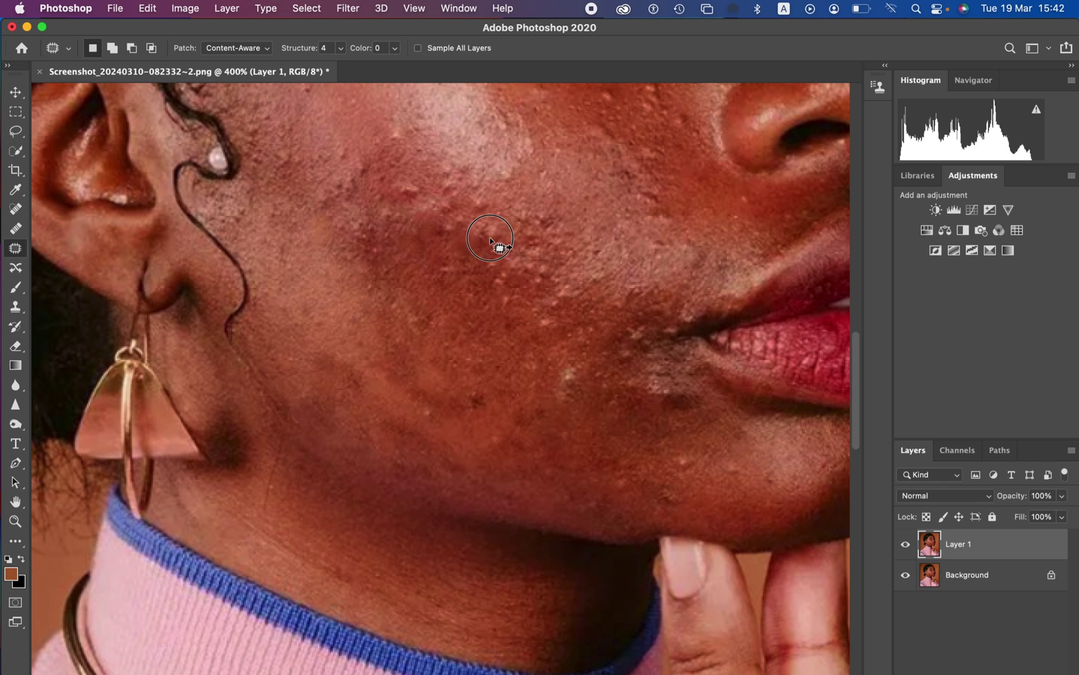
{"action": "left_click_drag", "start_coordinate": [536, 205], "coordinate": [532, 222]}
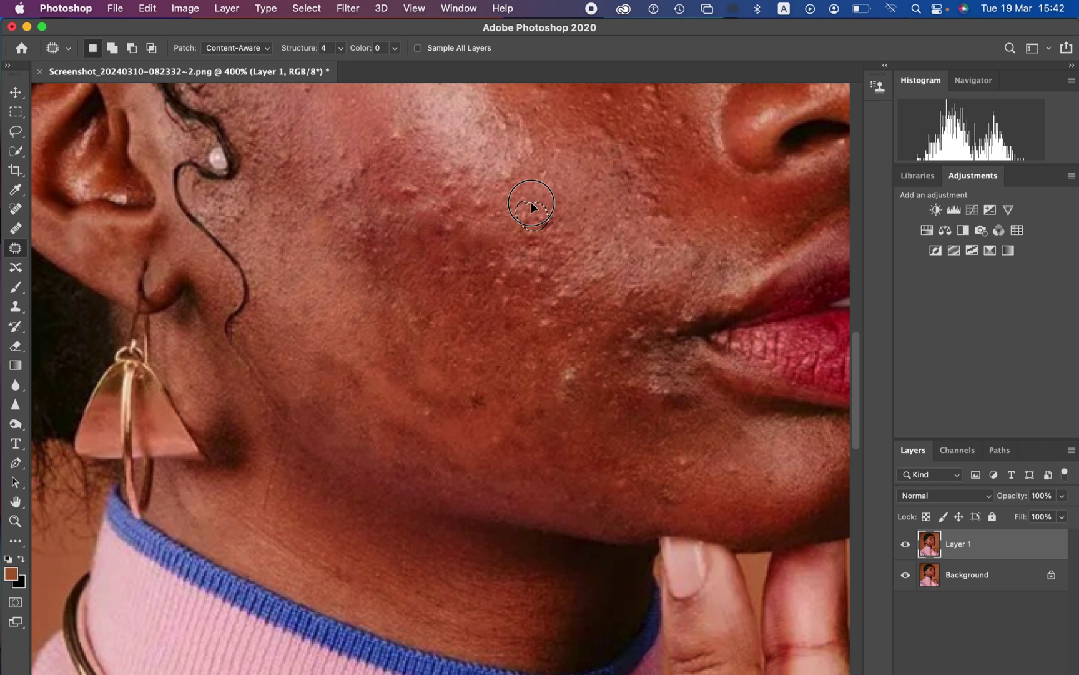
{"action": "left_click", "coordinate": [550, 195]}
{"action": "left_click", "coordinate": [646, 199]}
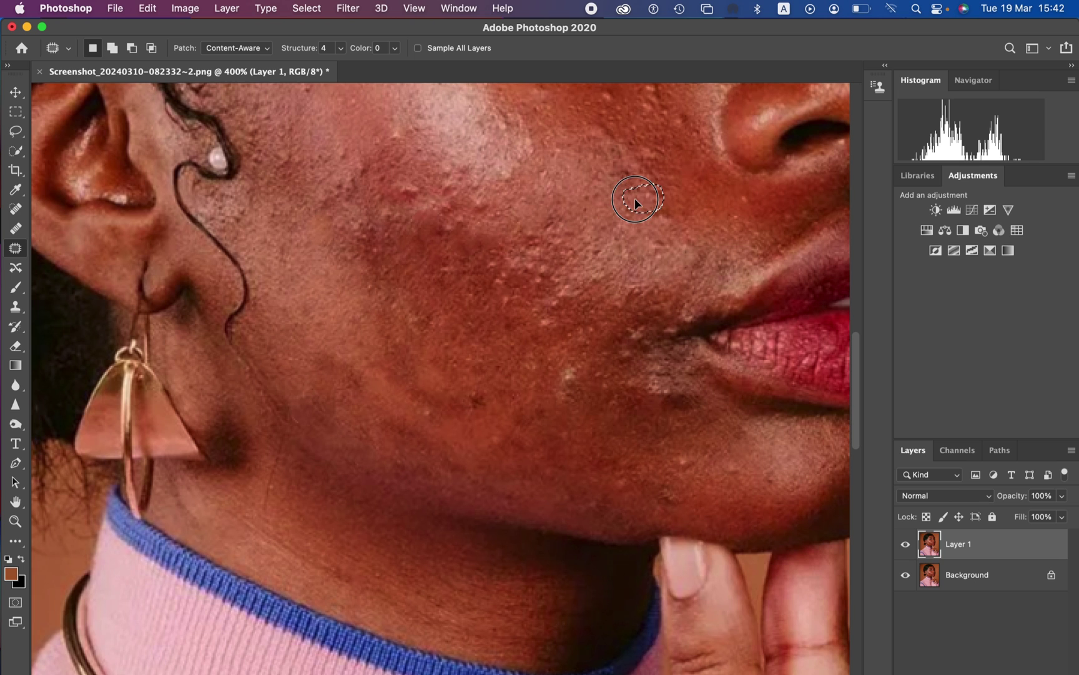
{"action": "mouse_move", "coordinate": [684, 253]}
{"action": "left_mouse_down"}
{"action": "mouse_move", "coordinate": [649, 237]}
{"action": "mouse_move", "coordinate": [675, 256]}
{"action": "left_mouse_up"}
{"action": "left_click", "coordinate": [656, 236]}
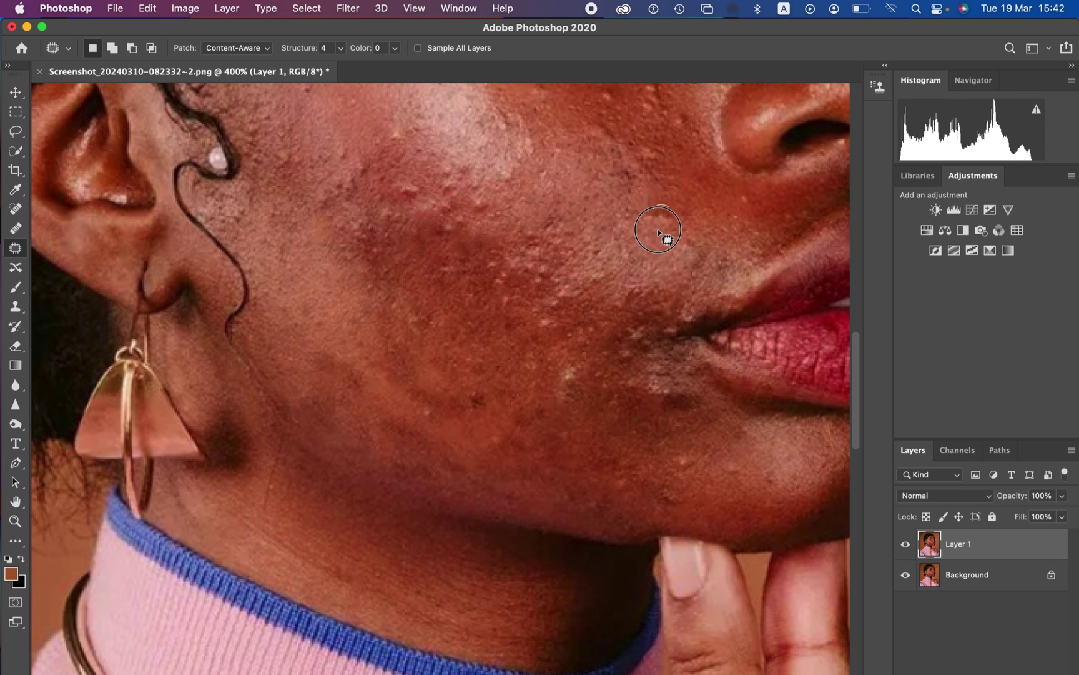
Patch the blemishes on the upper cheek between the highlight and the hair curl
{"action": "left_click", "coordinate": [428, 186]}
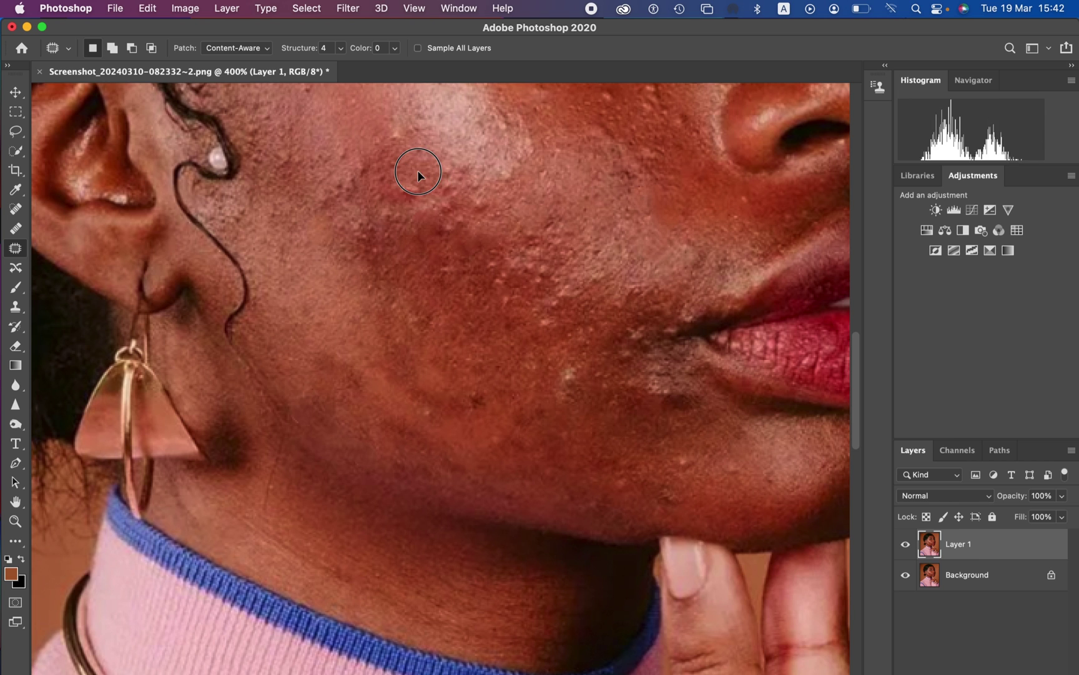
{"action": "mouse_move", "coordinate": [458, 216]}
{"action": "left_mouse_down"}
{"action": "mouse_move", "coordinate": [414, 213]}
{"action": "mouse_move", "coordinate": [446, 179]}
{"action": "mouse_move", "coordinate": [355, 163]}
{"action": "mouse_move", "coordinate": [358, 147]}
{"action": "mouse_move", "coordinate": [331, 170]}
{"action": "mouse_move", "coordinate": [324, 200]}
{"action": "mouse_move", "coordinate": [383, 160]}
{"action": "mouse_move", "coordinate": [385, 138]}
{"action": "mouse_move", "coordinate": [368, 125]}
{"action": "mouse_move", "coordinate": [344, 125]}
{"action": "left_mouse_up"}
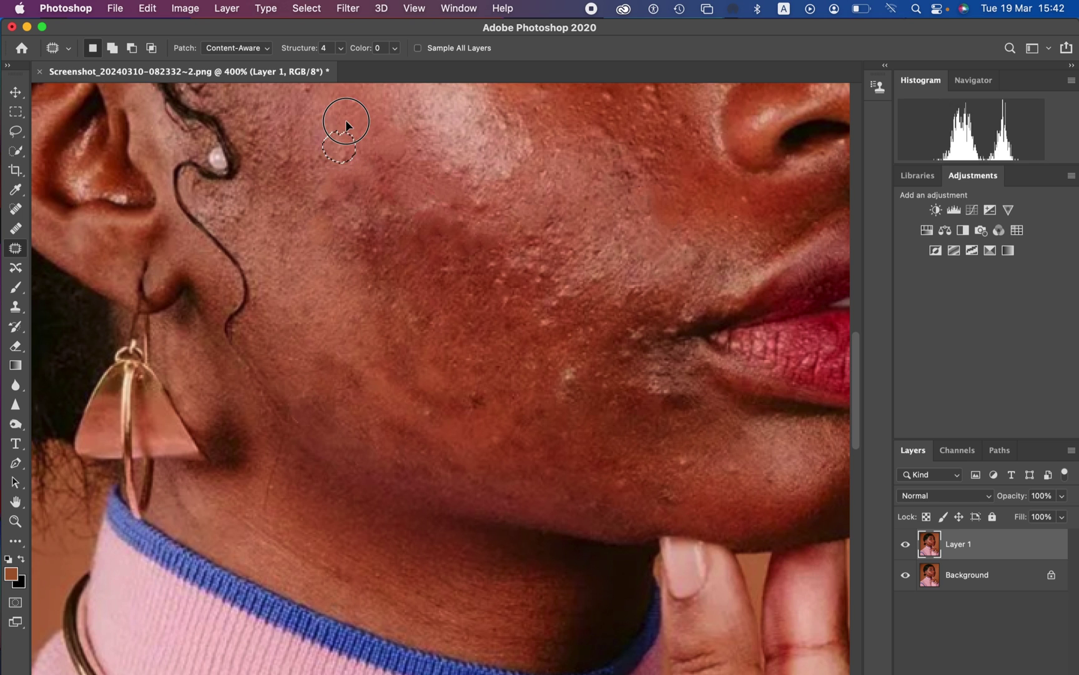
{"action": "left_click", "coordinate": [289, 149]}
{"action": "left_click_drag", "start_coordinate": [289, 149], "coordinate": [286, 139]}
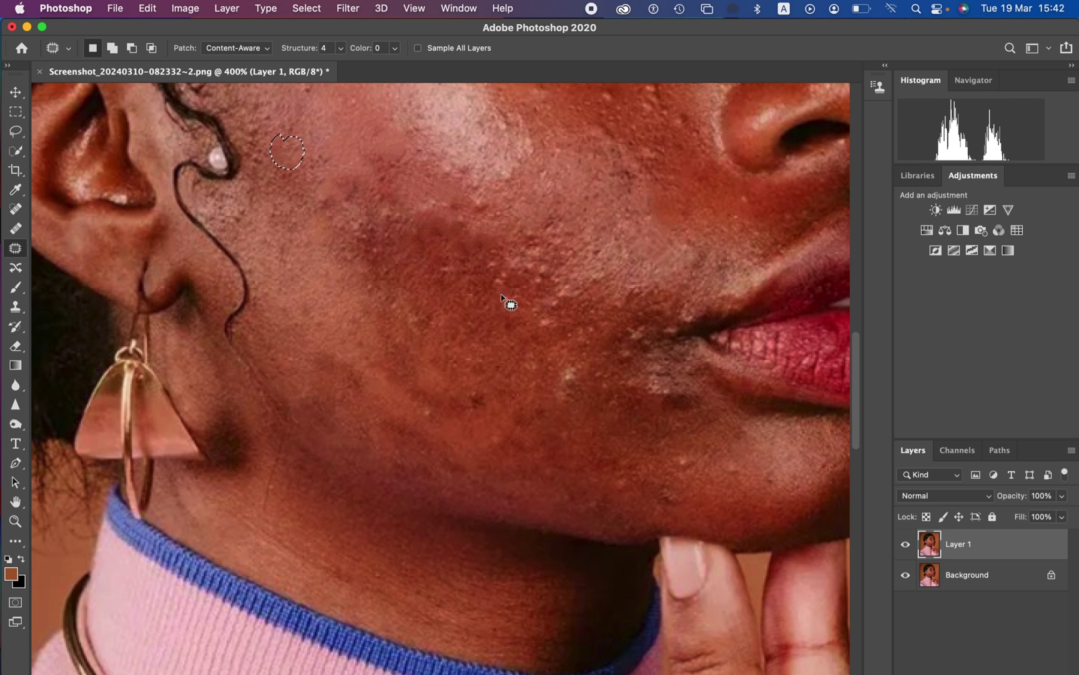
Patch the raised spots on the lower cheek toward the corner of the mouth and clear the selection
{"action": "mouse_move", "coordinate": [508, 303]}
{"action": "left_mouse_down"}
{"action": "mouse_move", "coordinate": [498, 267]}
{"action": "mouse_move", "coordinate": [475, 282]}
{"action": "mouse_move", "coordinate": [532, 258]}
{"action": "mouse_move", "coordinate": [515, 281]}
{"action": "mouse_move", "coordinate": [526, 228]}
{"action": "mouse_move", "coordinate": [536, 230]}
{"action": "mouse_move", "coordinate": [518, 228]}
{"action": "mouse_move", "coordinate": [535, 251]}
{"action": "left_mouse_up"}
{"action": "key", "text": "ctrl+d"}
{"action": "left_click", "coordinate": [542, 308]}
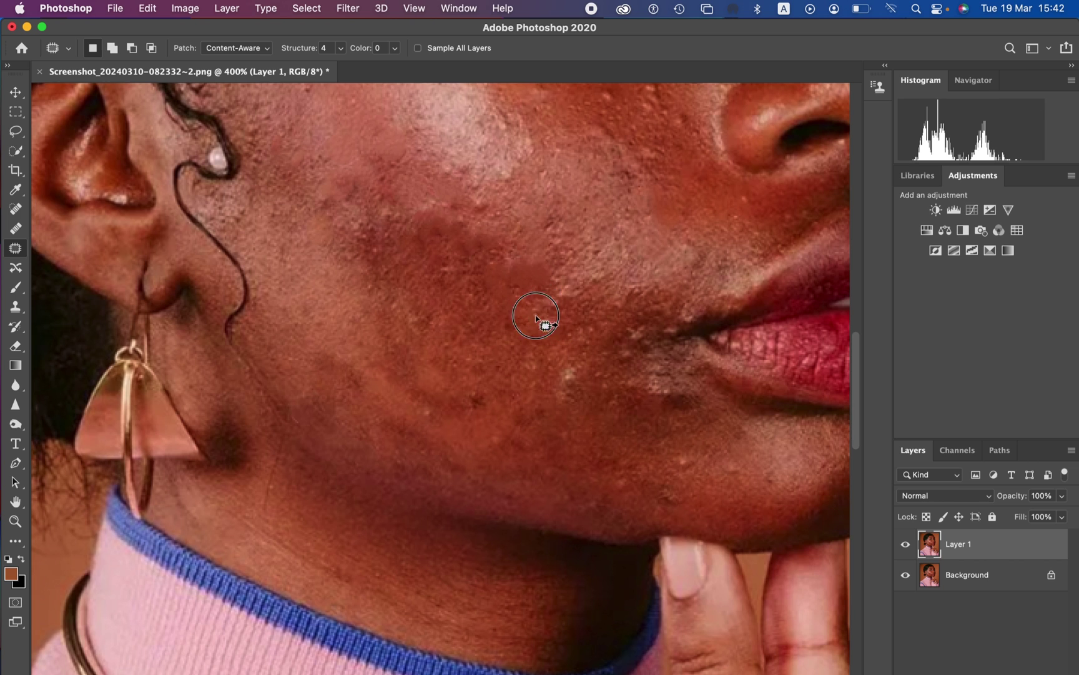
{"action": "mouse_move", "coordinate": [564, 294]}
{"action": "left_mouse_down"}
{"action": "mouse_move", "coordinate": [578, 292]}
{"action": "mouse_move", "coordinate": [543, 298]}
{"action": "mouse_move", "coordinate": [634, 357]}
{"action": "mouse_move", "coordinate": [622, 352]}
{"action": "left_mouse_up"}
{"action": "key", "text": "ctrl+d"}
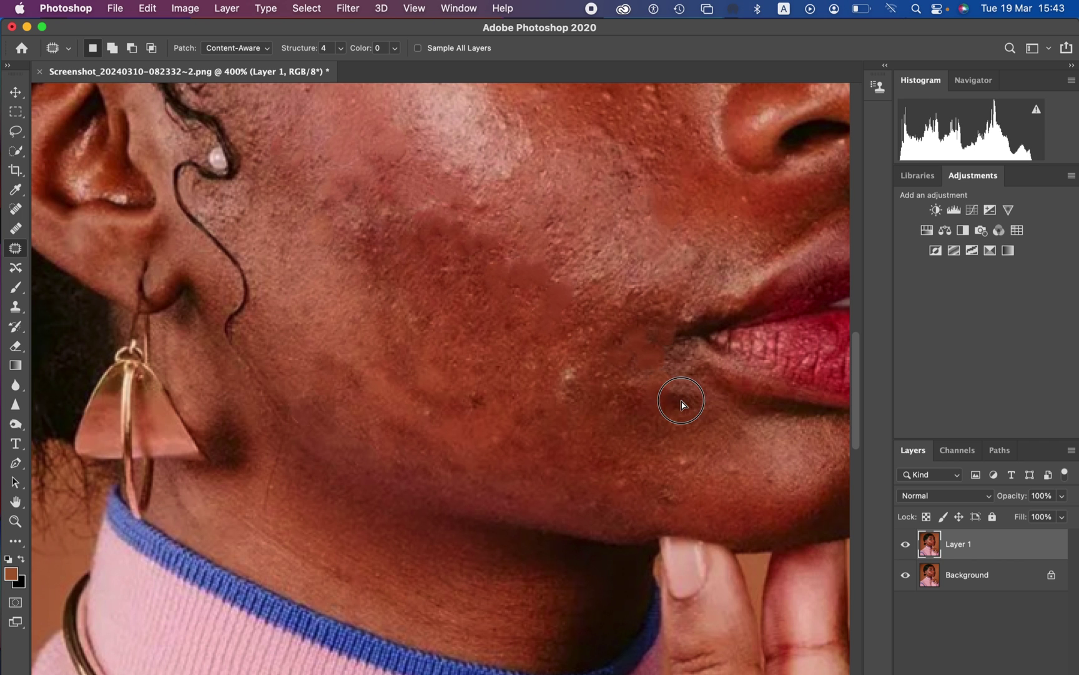
Patch the remaining spots on the chin and beside the corner of the mouth
{"action": "mouse_move", "coordinate": [737, 433]}
{"action": "left_mouse_down"}
{"action": "mouse_move", "coordinate": [750, 444]}
{"action": "mouse_move", "coordinate": [735, 472]}
{"action": "mouse_move", "coordinate": [775, 470]}
{"action": "mouse_move", "coordinate": [778, 486]}
{"action": "left_mouse_up"}
{"action": "left_click", "coordinate": [664, 504]}
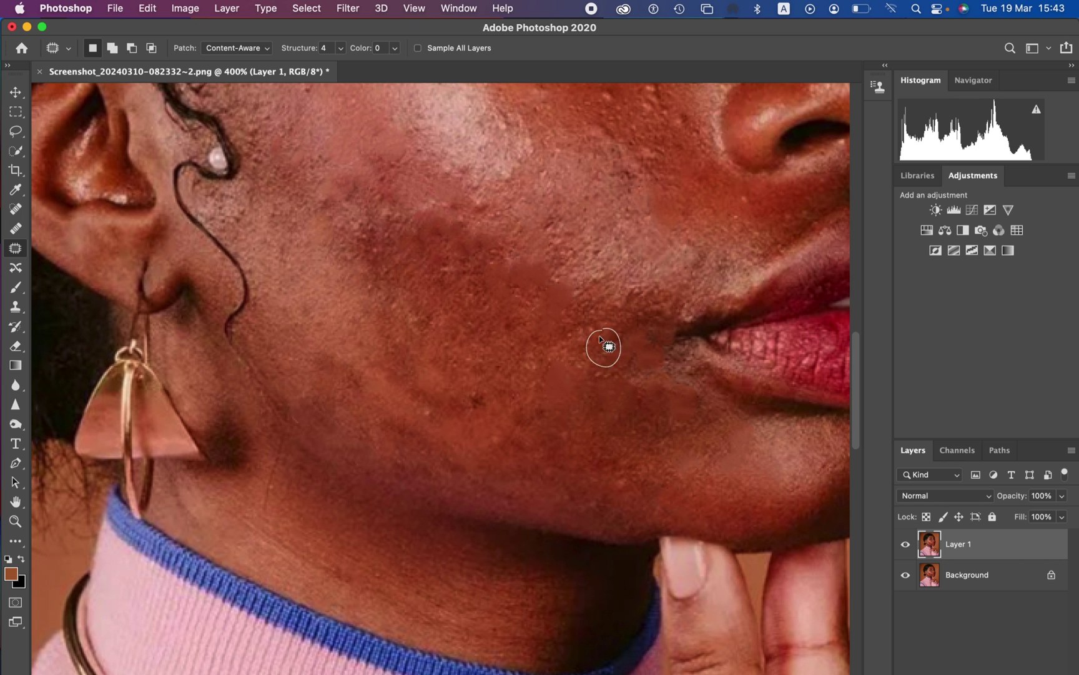
{"action": "left_click_drag", "start_coordinate": [650, 328], "coordinate": [680, 386]}
{"action": "key", "text": "super+d"}
Inspect the face and toggle Layer 1's visibility to compare the patched skin with the original
{"action": "scroll", "coordinate": [673, 188], "scroll_direction": "up", "scroll_amount": 5}
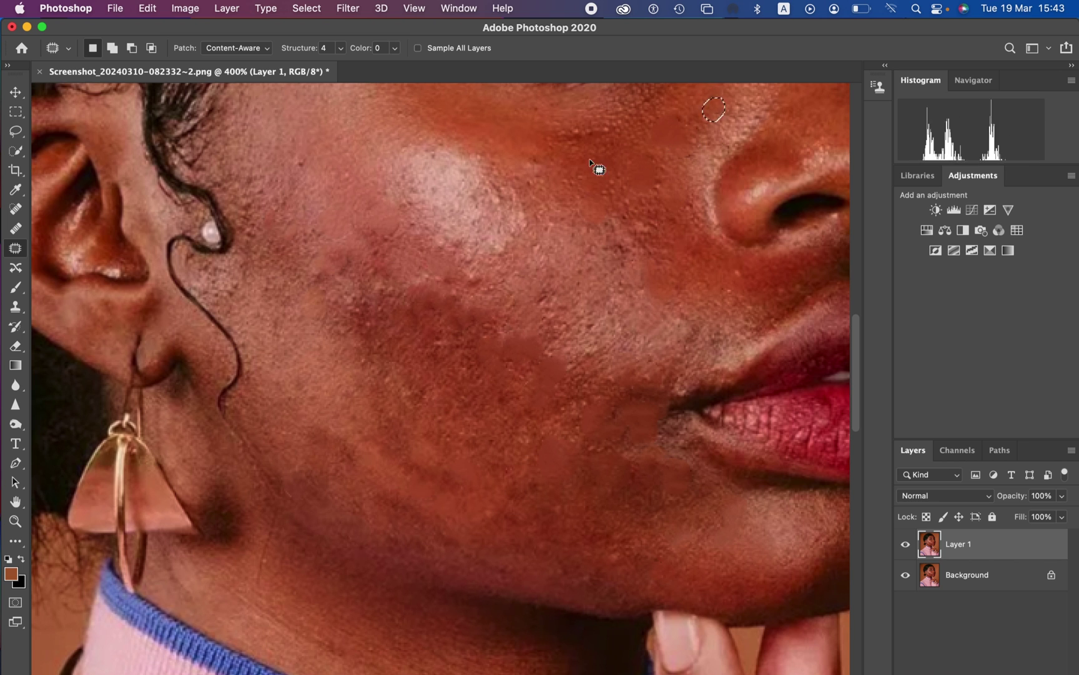
{"action": "scroll", "coordinate": [632, 234], "scroll_direction": "up", "scroll_amount": 10}
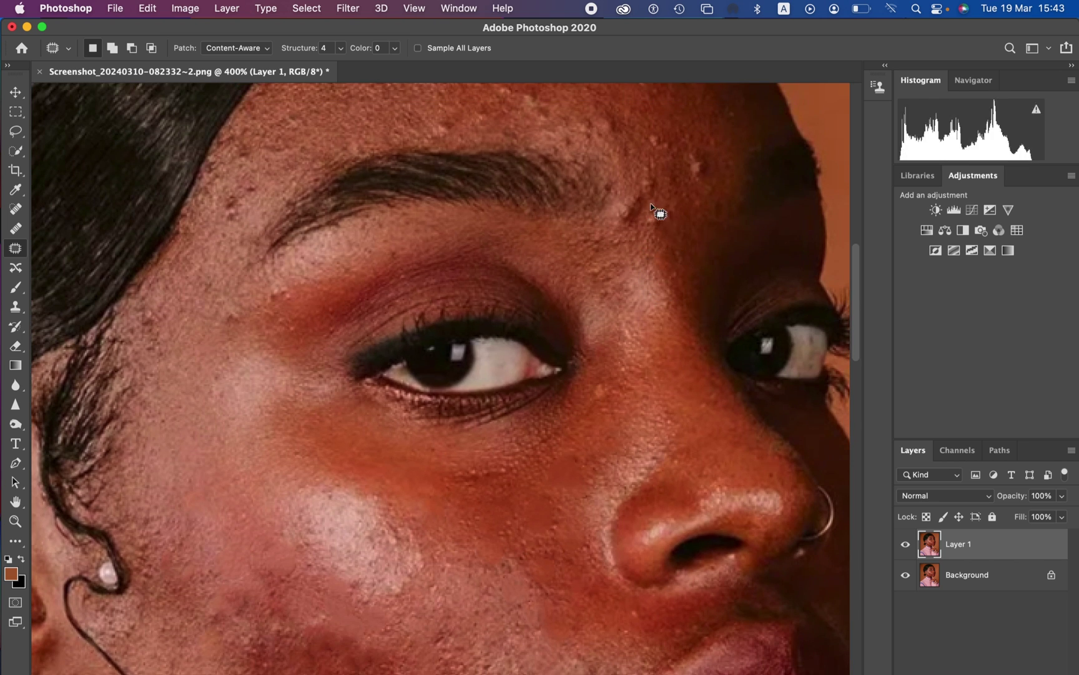
{"action": "scroll", "coordinate": [597, 248], "scroll_direction": "up", "scroll_amount": 4}
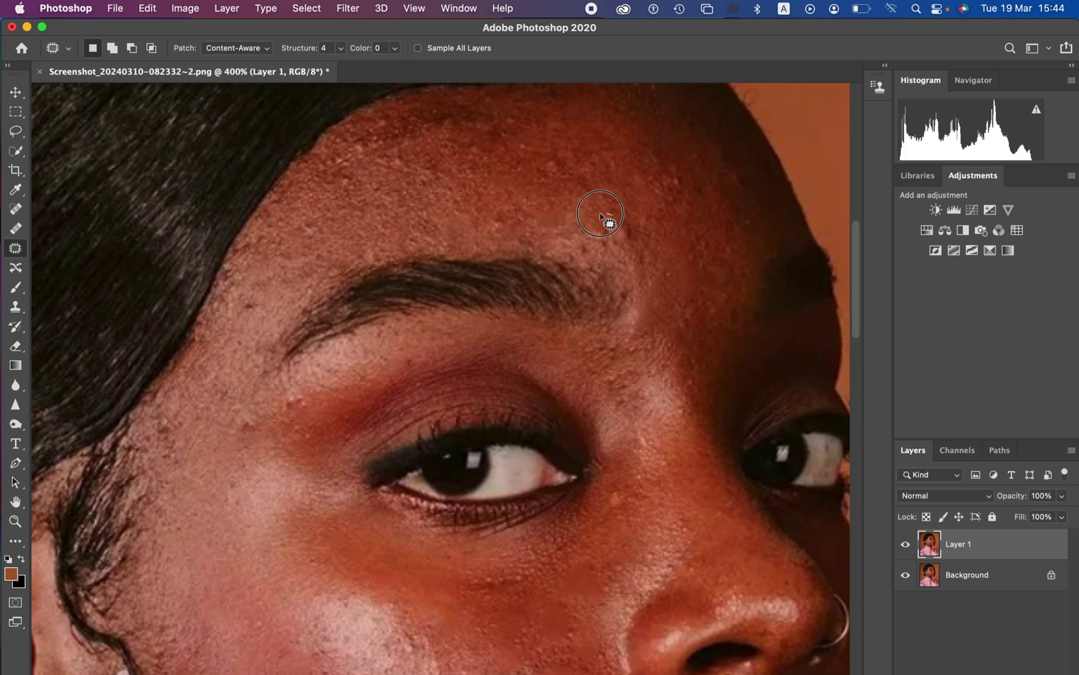
{"action": "key", "text": "super+1"}
{"action": "scroll", "coordinate": [573, 173], "scroll_direction": "up", "scroll_amount": 5}
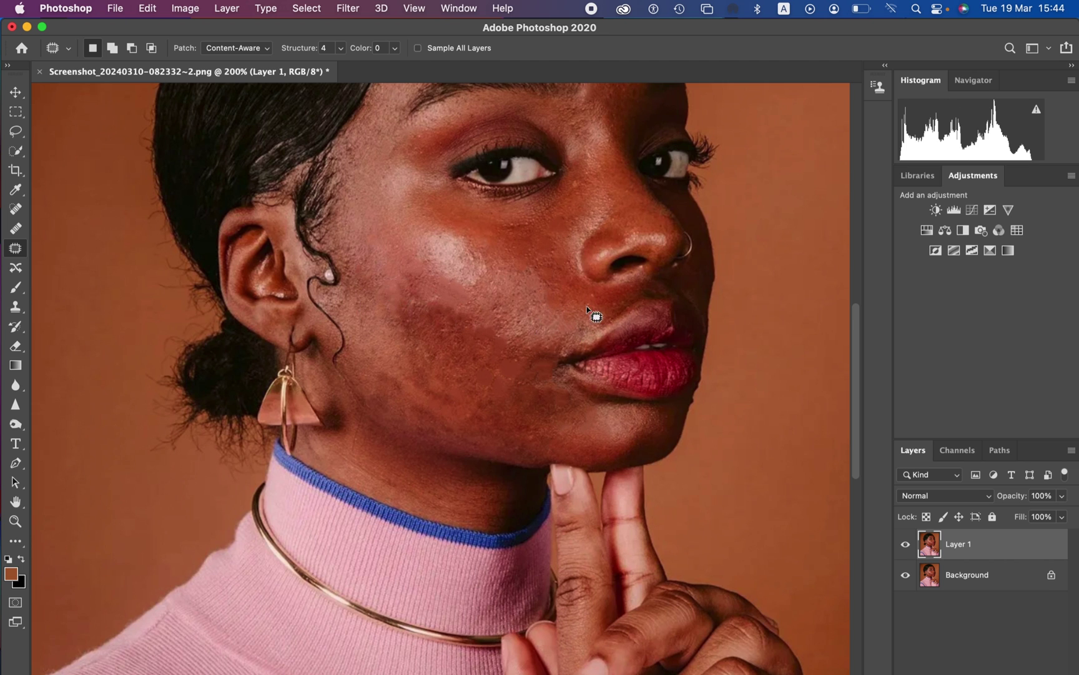
{"action": "scroll", "coordinate": [596, 297], "scroll_direction": "down", "scroll_amount": 4}
{"action": "scroll", "coordinate": [593, 290], "scroll_direction": "up", "scroll_amount": 4}
{"action": "left_click", "coordinate": [910, 547]}
{"action": "left_click", "coordinate": [911, 548]}
{"action": "left_click", "coordinate": [912, 548]}
{"action": "left_click", "coordinate": [906, 548]}
{"action": "key", "text": "super+minus"}
{"action": "key", "text": "super+equal"}
{"action": "left_click_drag", "start_coordinate": [526, 248], "coordinate": [522, 357]}
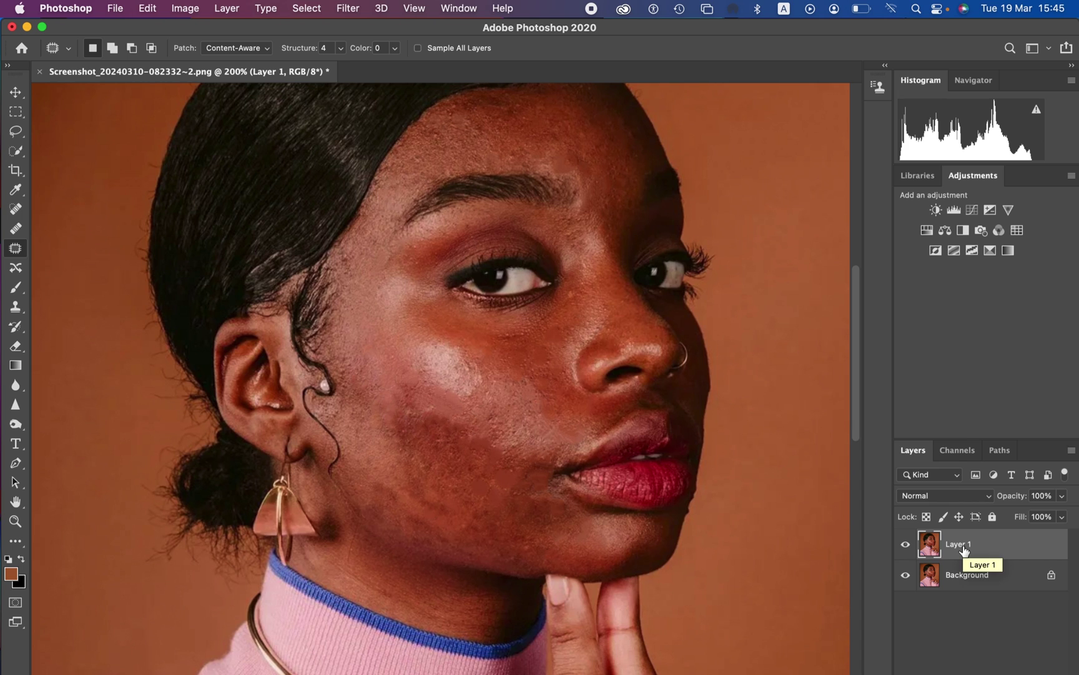
Duplicate Layer 1 twice and rename the lower copy "low freq"
{"action": "key", "text": "super+j"}
{"action": "key", "text": "super+j"}
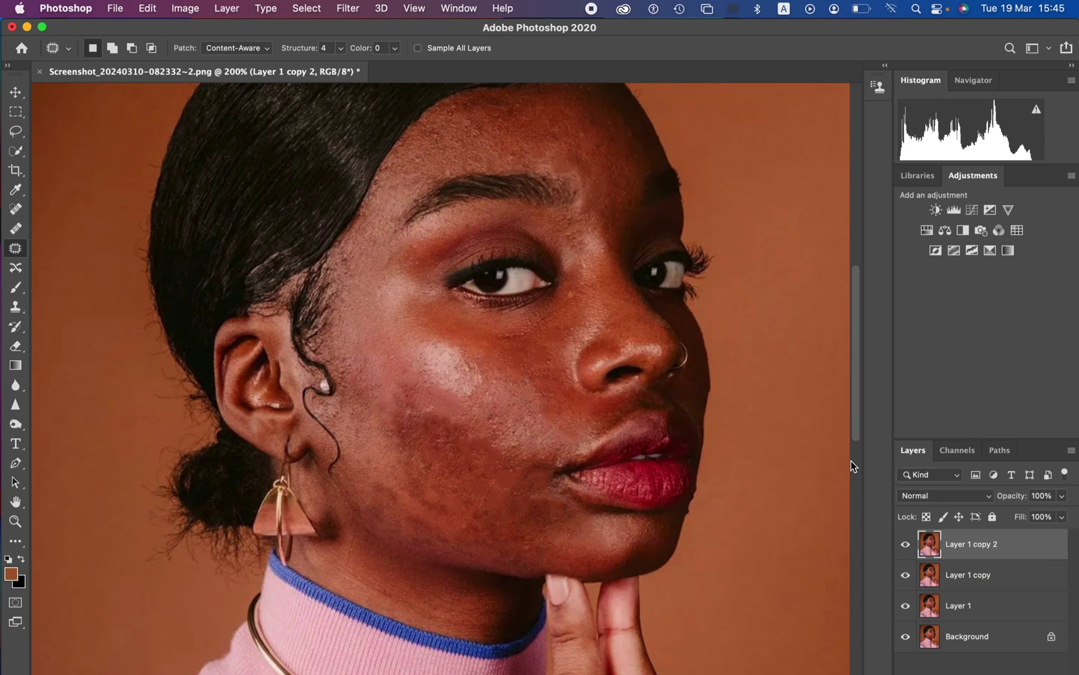
{"action": "double_click", "coordinate": [982, 575]}
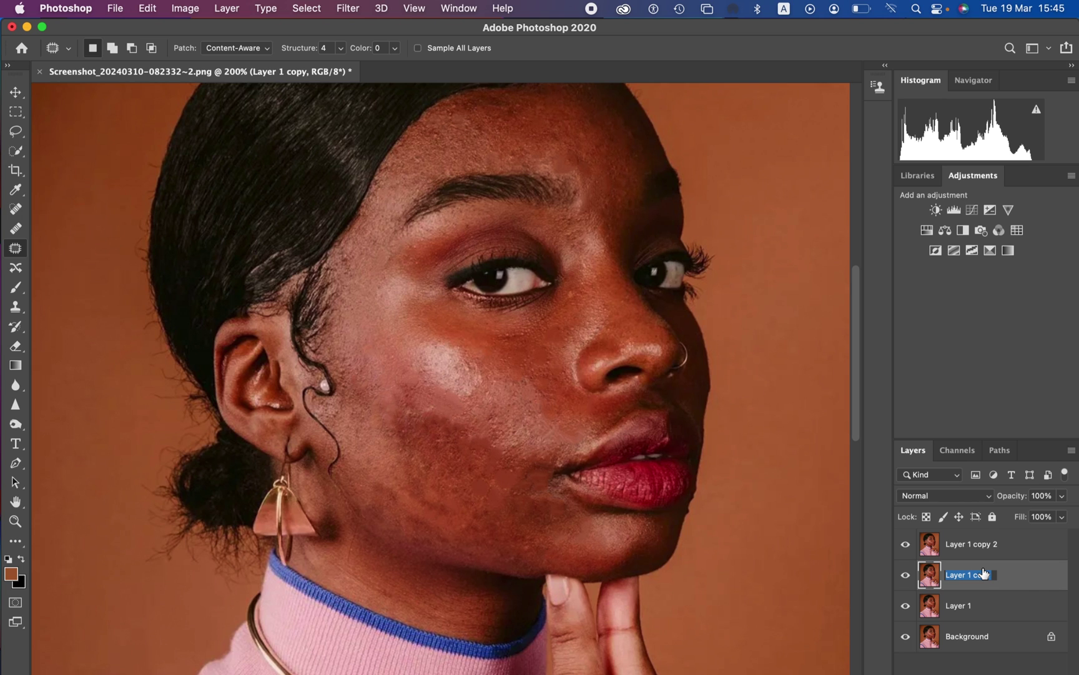
{"action": "key", "text": "BackSpace"}
{"action": "key", "text": "Return"}
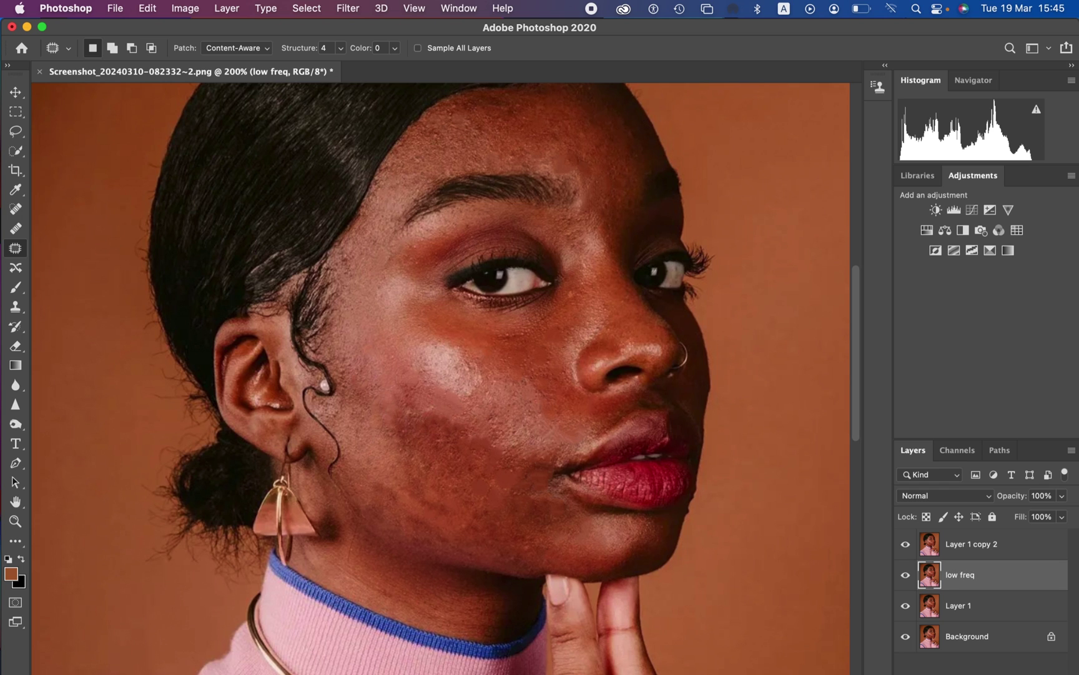
Rename the upper copy of Layer 1 as "high freq"
{"action": "double_click", "coordinate": [972, 546]}
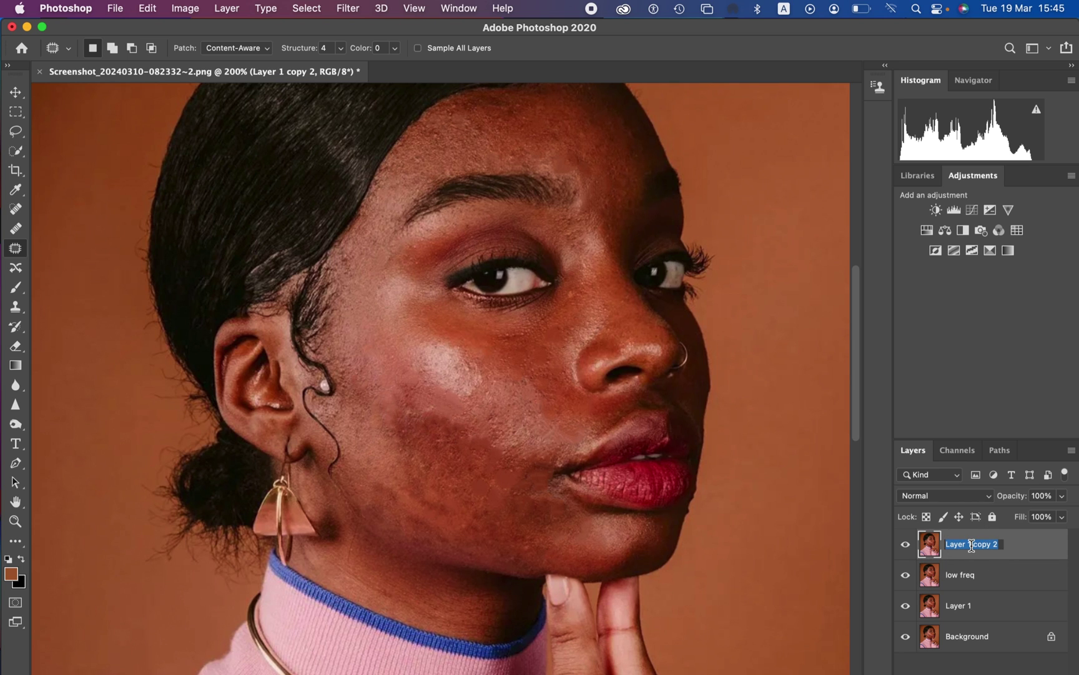
{"action": "type", "text": "high freq"}
{"action": "key", "text": "Return"}
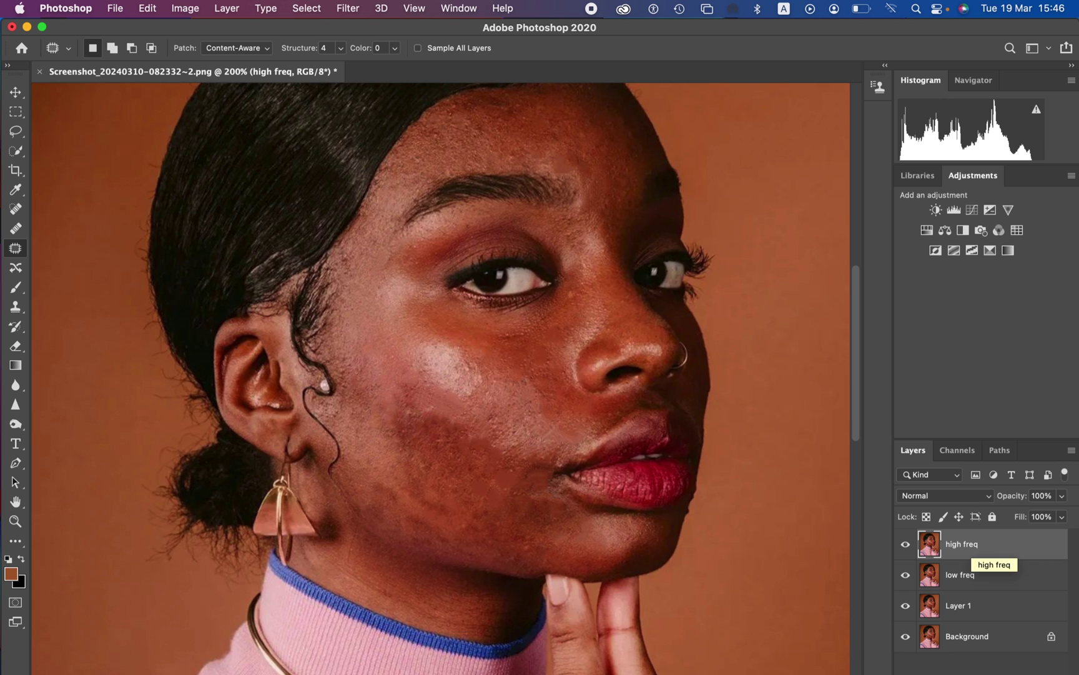
Hide the high freq layer with the whole portrait in view
{"action": "key", "text": "super+minus"}
{"action": "key", "text": "super+minus"}
{"action": "key", "text": "super+plus"}
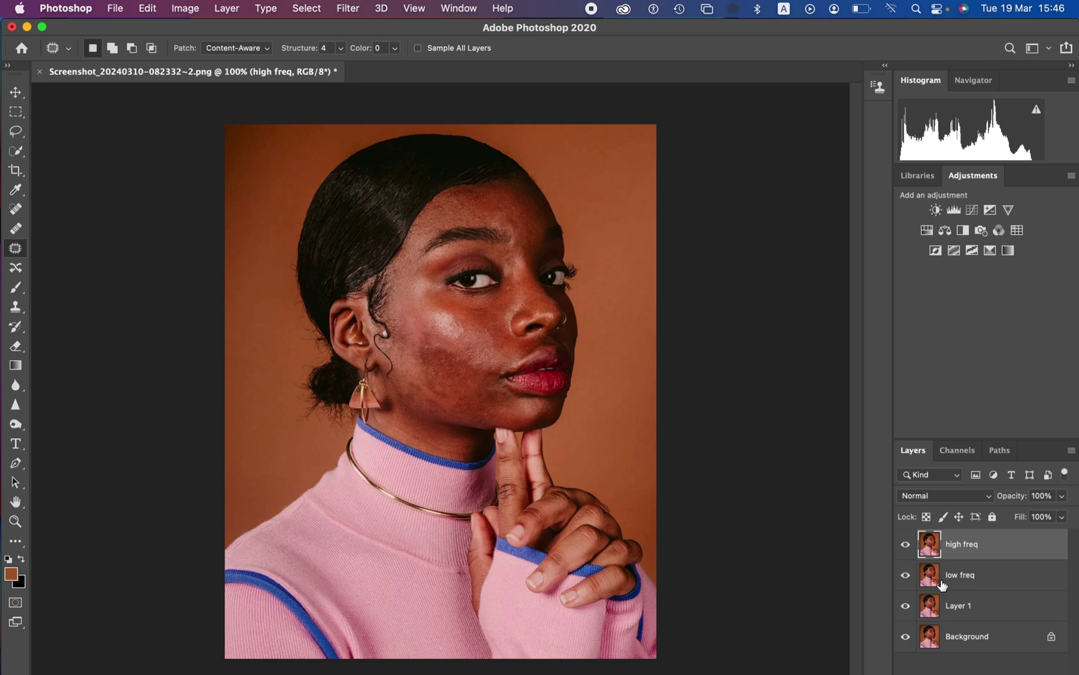
{"action": "left_click", "coordinate": [906, 544]}
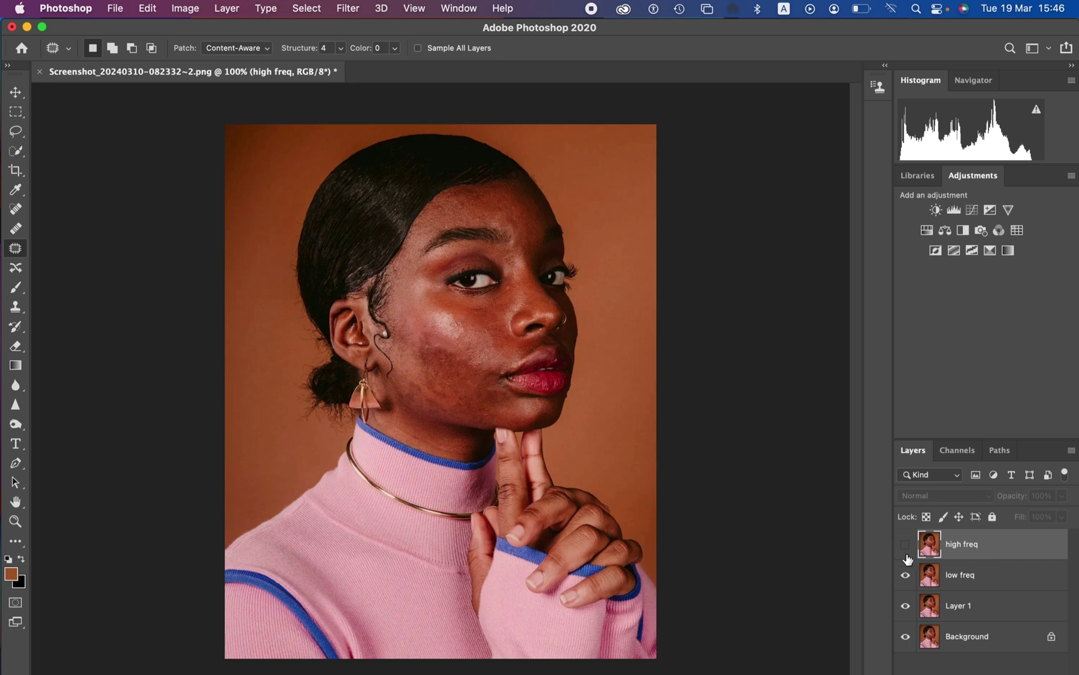
Start a Gaussian Blur on the low freq layer, lower the radius to 0.1 pixels and preview the cheek at 200%
{"action": "left_click", "coordinate": [979, 583]}
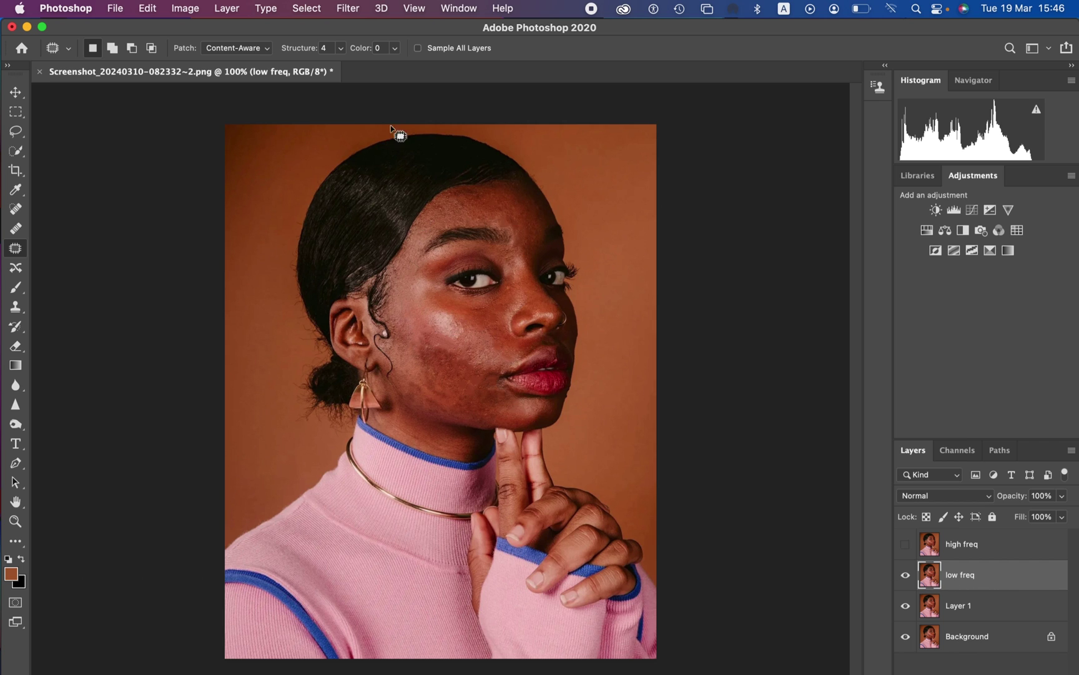
{"action": "left_click", "coordinate": [347, 6]}
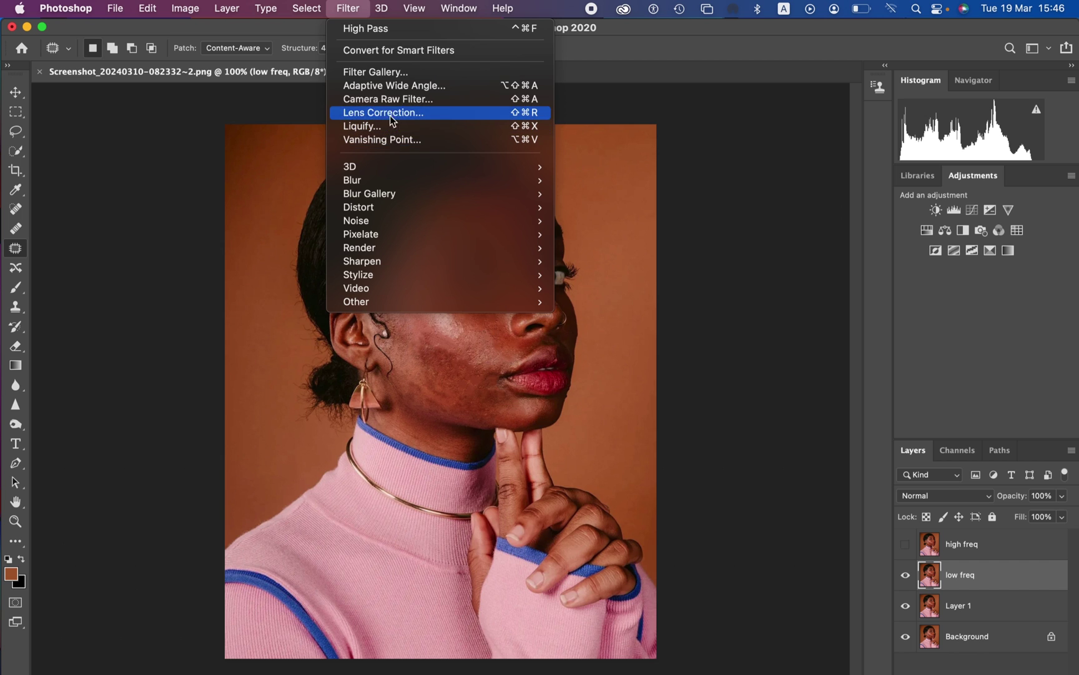
{"action": "mouse_move", "coordinate": [404, 178]}
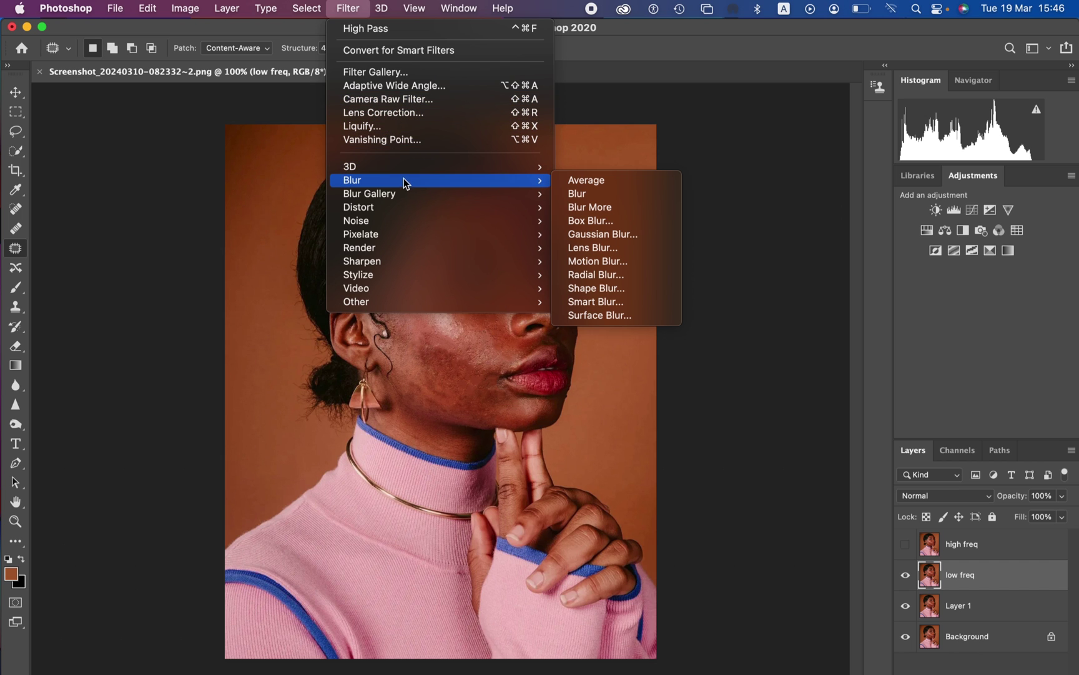
{"action": "left_click", "coordinate": [633, 236]}
{"action": "left_click_drag", "start_coordinate": [691, 364], "coordinate": [658, 364]}
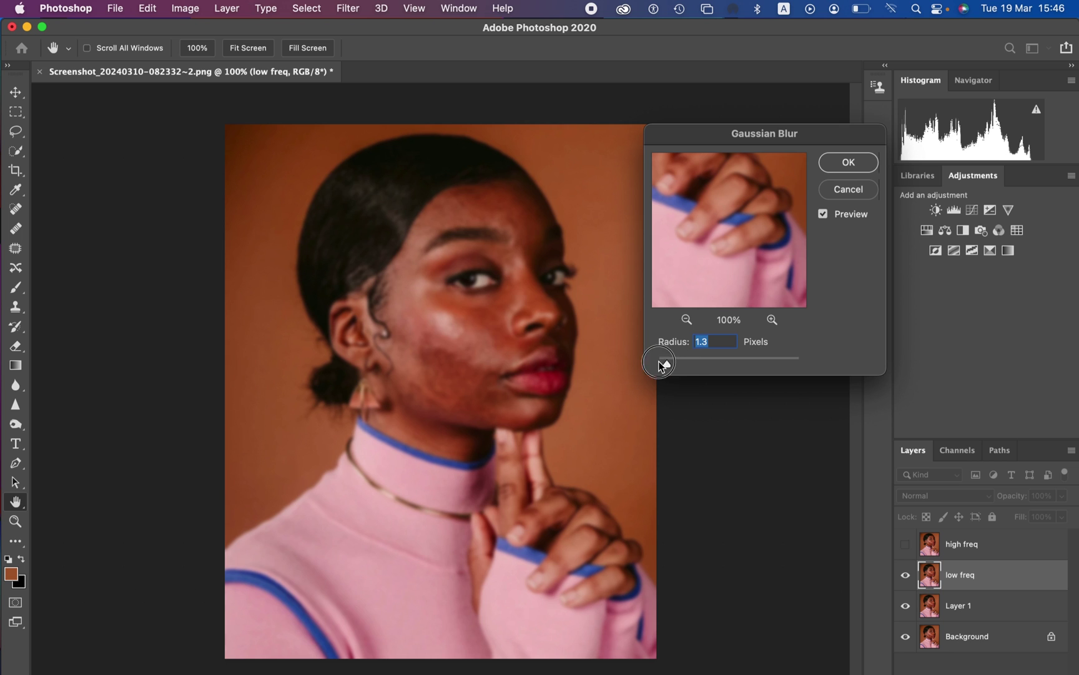
{"action": "left_click_drag", "start_coordinate": [717, 207], "coordinate": [735, 265]}
{"action": "left_click_drag", "start_coordinate": [723, 212], "coordinate": [717, 336]}
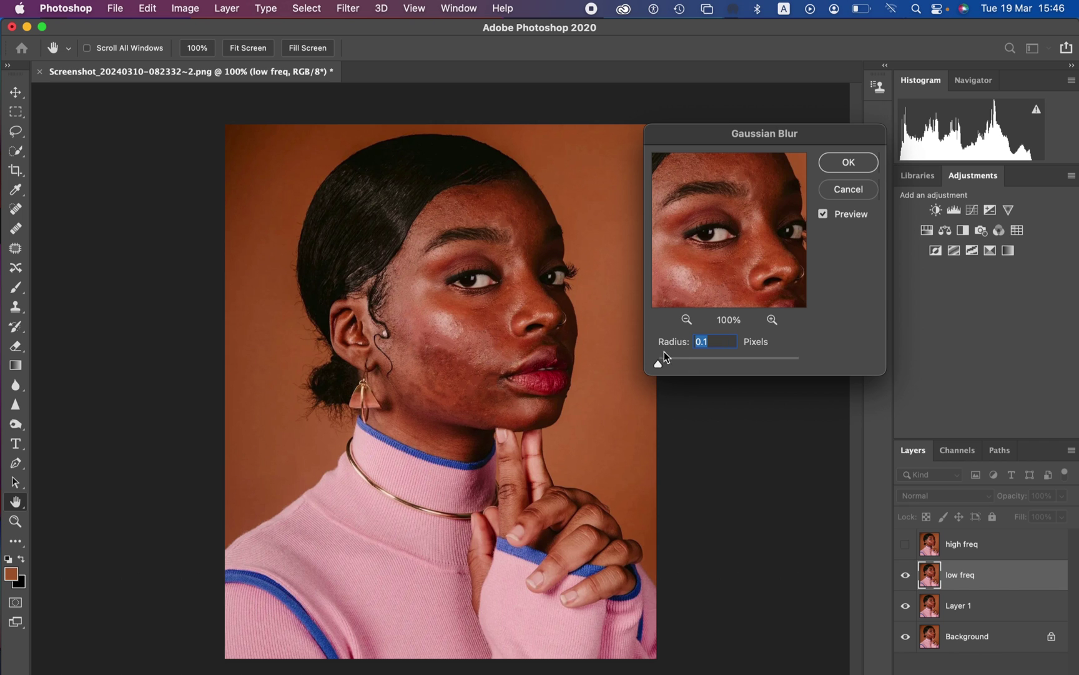
{"action": "left_click_drag", "start_coordinate": [710, 248], "coordinate": [756, 255]}
{"action": "left_click", "coordinate": [772, 319]}
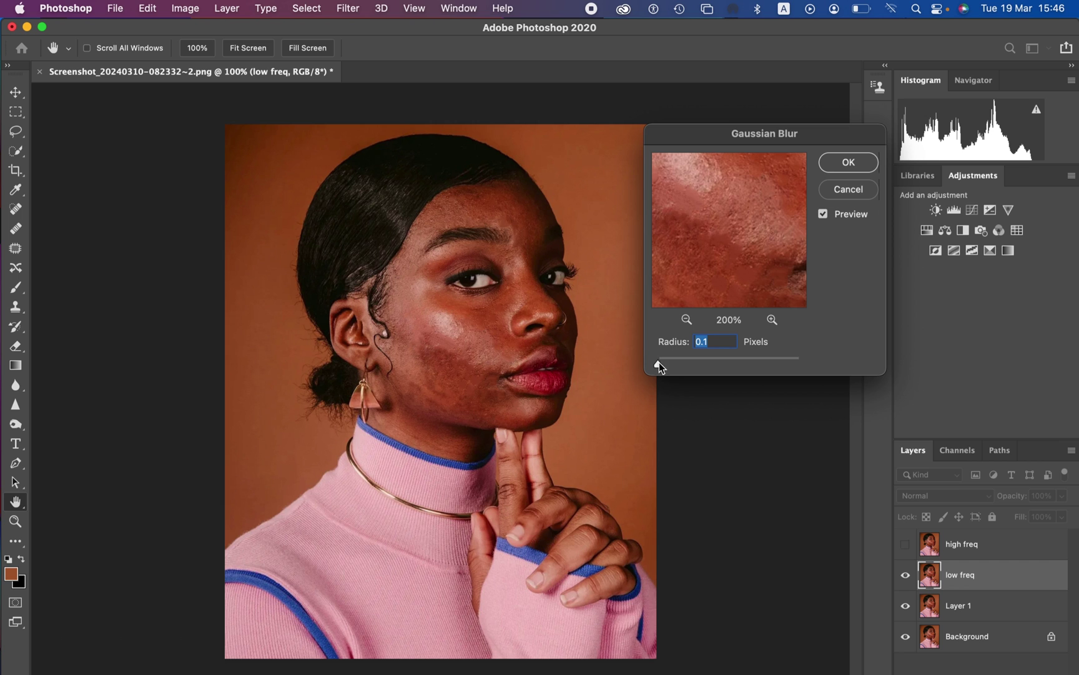
Raise the Gaussian Blur radius until the cheek's fine skin texture is smoothed out, and apply the blur to low freq
{"action": "left_click_drag", "start_coordinate": [659, 364], "coordinate": [670, 367]}
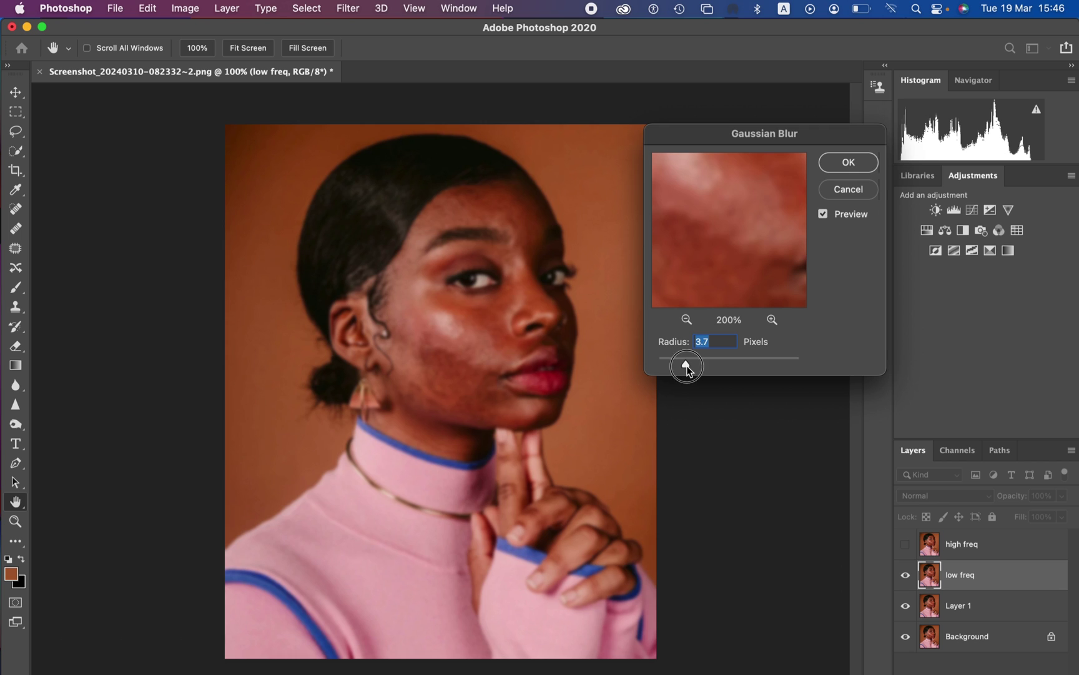
{"action": "left_click_drag", "start_coordinate": [687, 366], "coordinate": [690, 365]}
{"action": "left_click_drag", "start_coordinate": [725, 217], "coordinate": [752, 248]}
{"action": "left_click", "coordinate": [848, 163]}
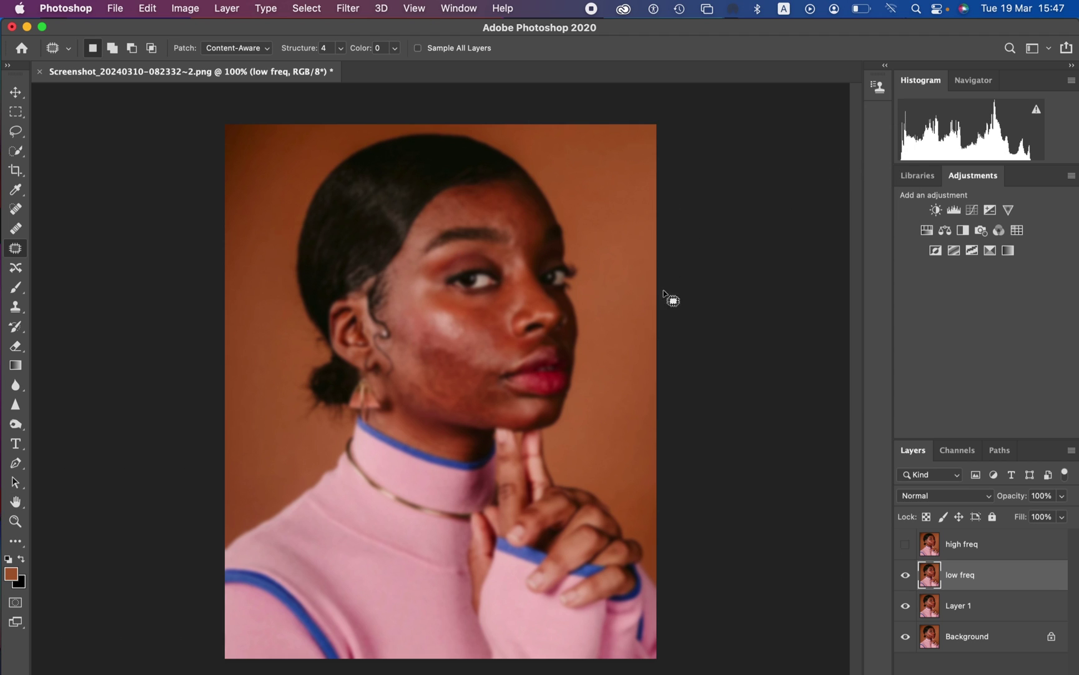
Select the high freq layer, make it visible and open Apply Image for it
{"action": "left_click", "coordinate": [14, 132]}
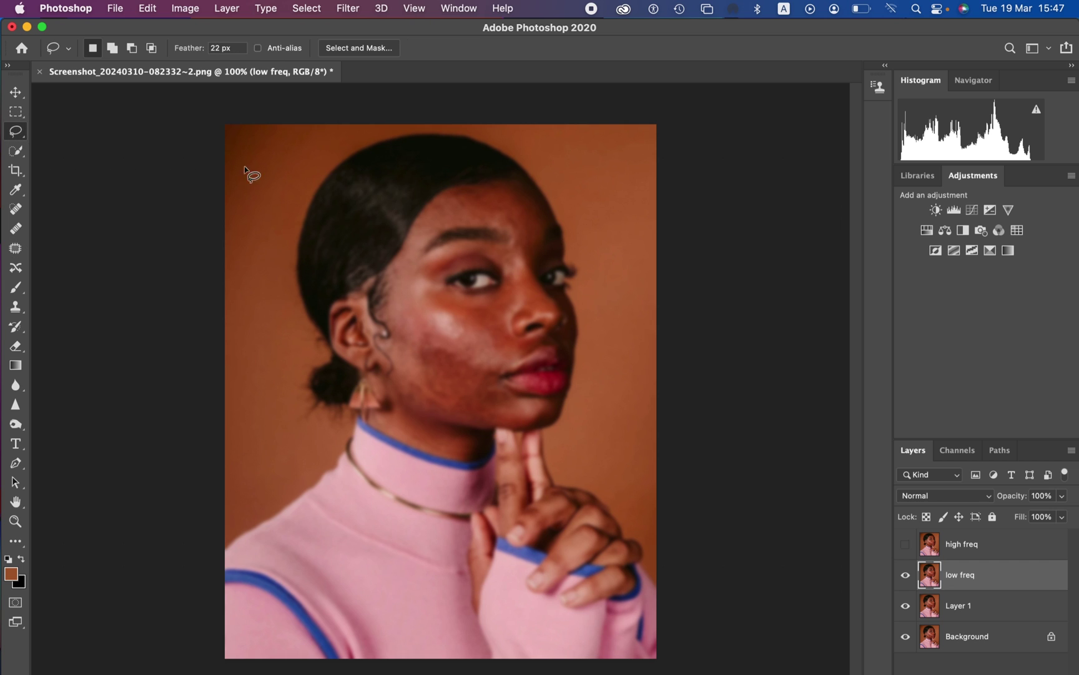
{"action": "left_click", "coordinate": [937, 551]}
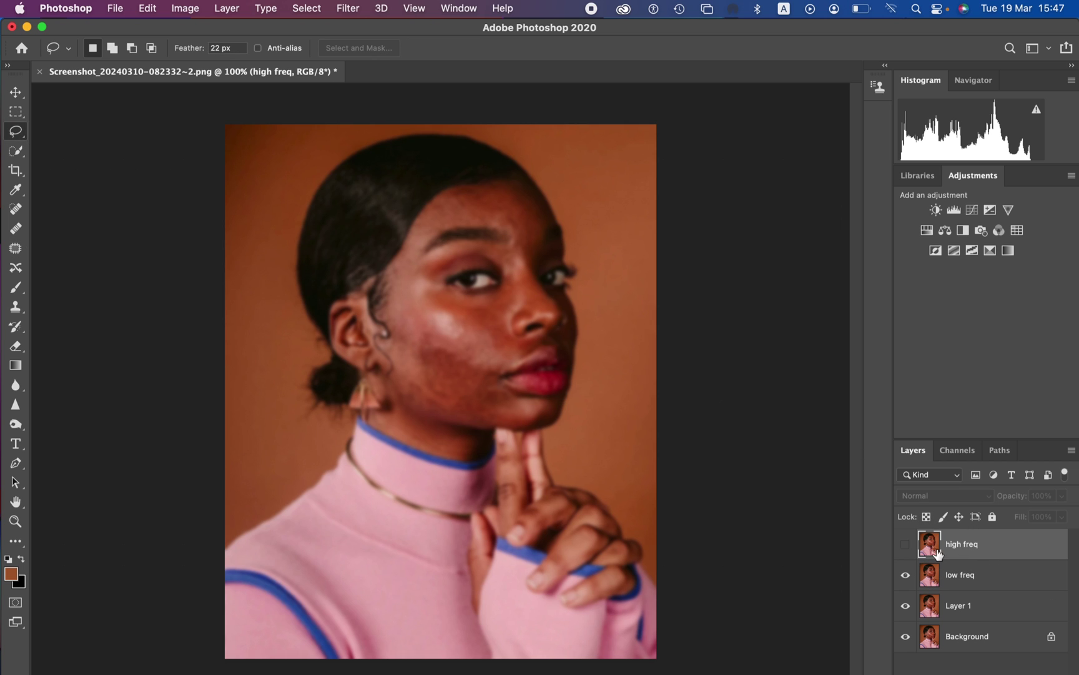
{"action": "left_click", "coordinate": [905, 544]}
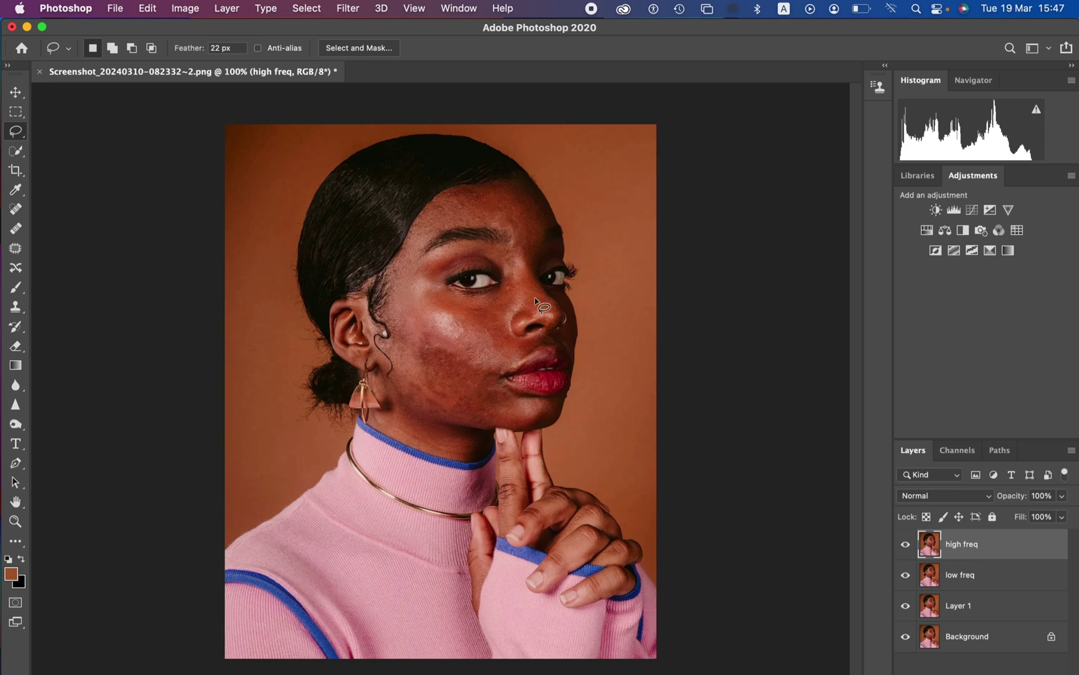
{"action": "left_click", "coordinate": [185, 7]}
{"action": "left_click", "coordinate": [989, 554]}
{"action": "left_click", "coordinate": [186, 8]}
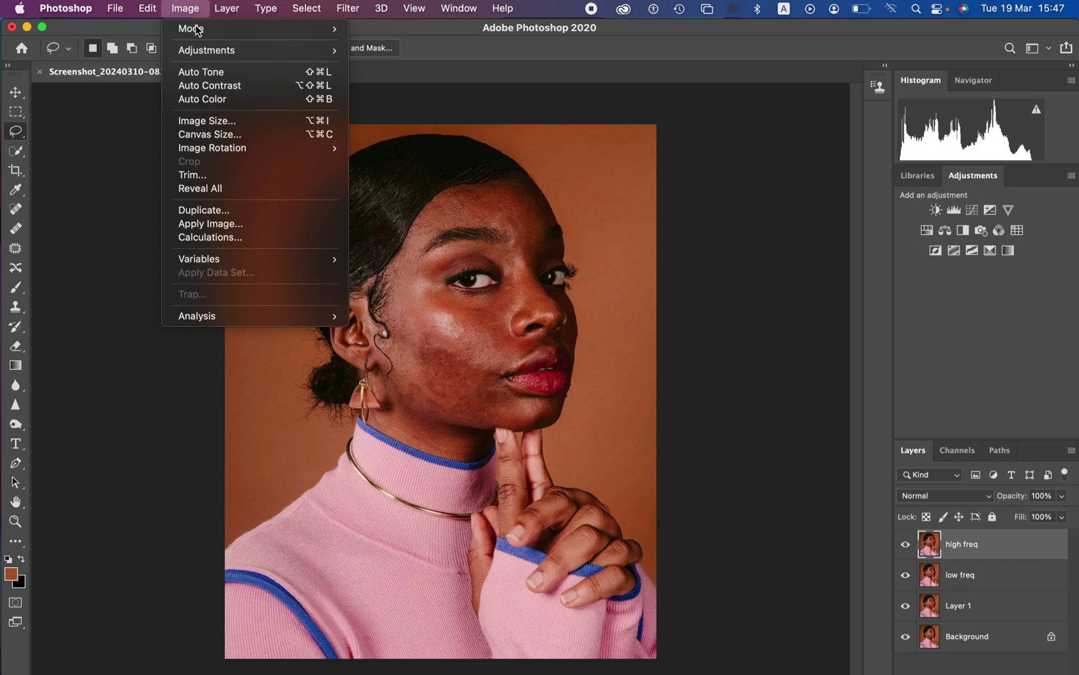
{"action": "left_click", "coordinate": [244, 225]}
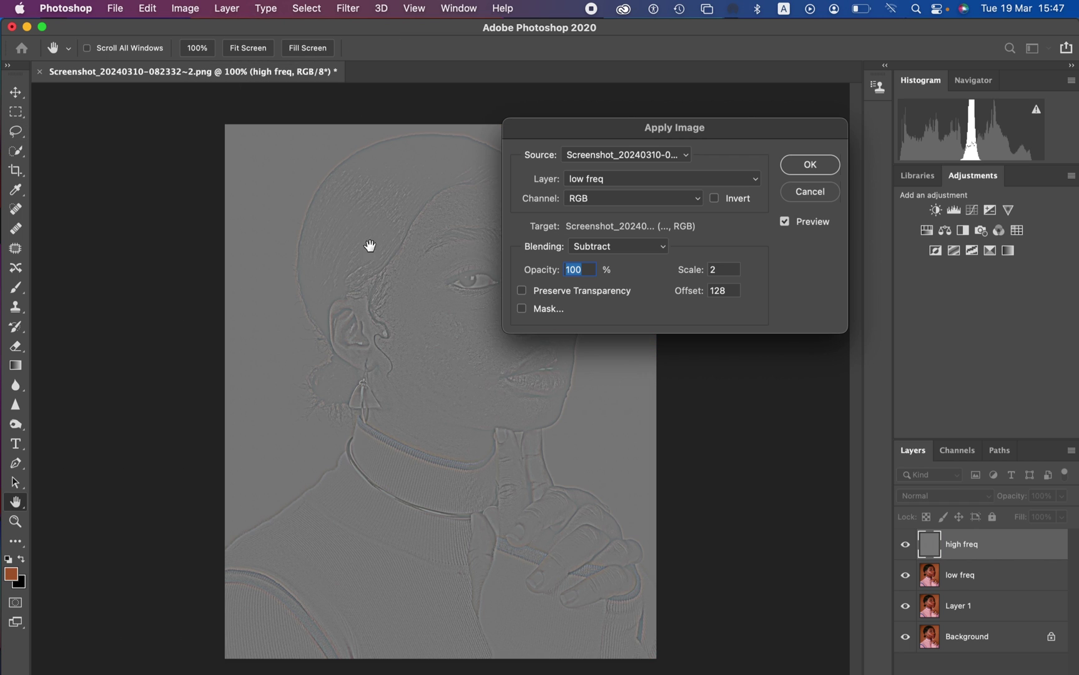
Choose low freq as the Apply Image source layer, with the RGB channel and Subtract blending
{"action": "left_click", "coordinate": [636, 183]}
{"action": "left_click", "coordinate": [621, 178]}
{"action": "left_click", "coordinate": [605, 199]}
{"action": "left_click", "coordinate": [606, 197]}
{"action": "left_click", "coordinate": [615, 247]}
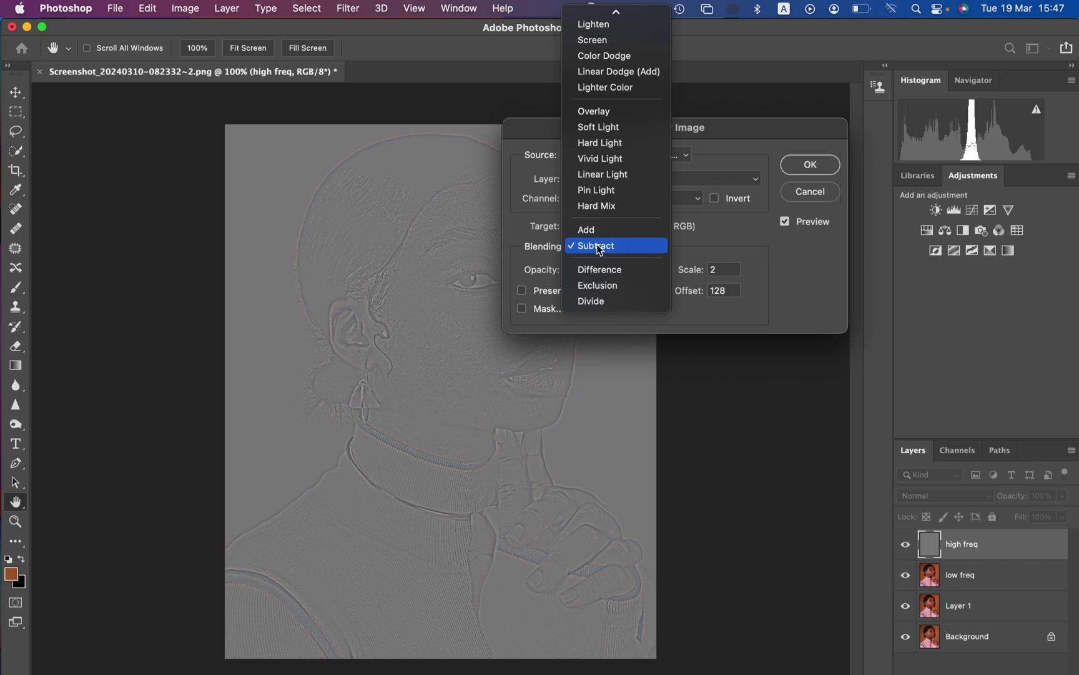
{"action": "left_click", "coordinate": [601, 247]}
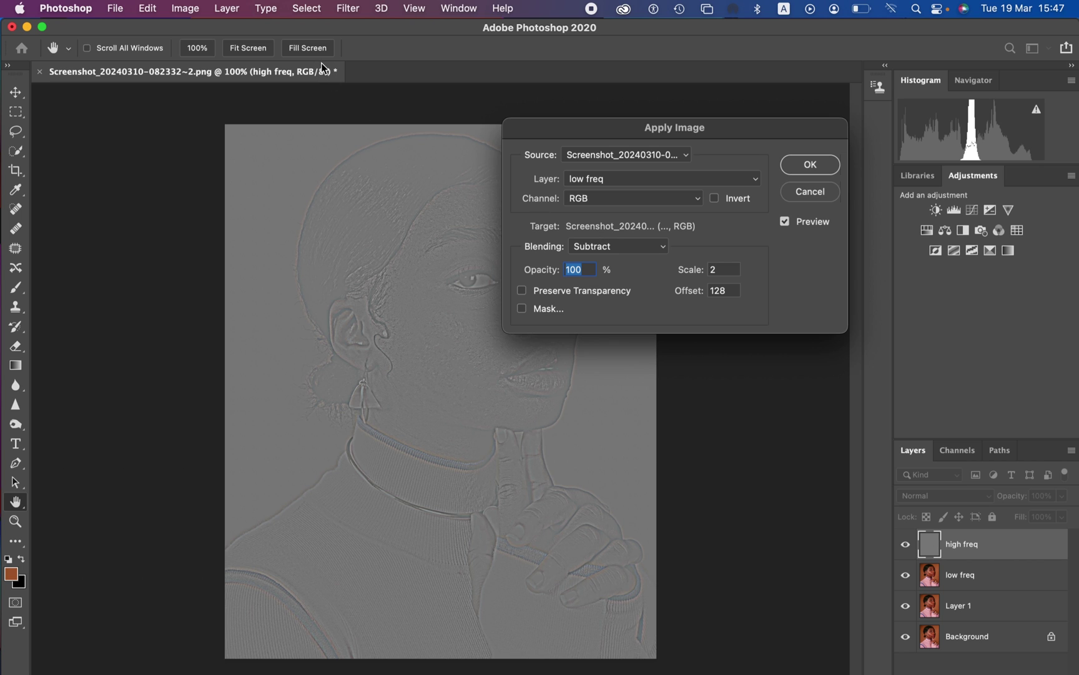
{"action": "left_click", "coordinate": [643, 248]}
{"action": "left_click", "coordinate": [639, 253]}
{"action": "left_click", "coordinate": [609, 181]}
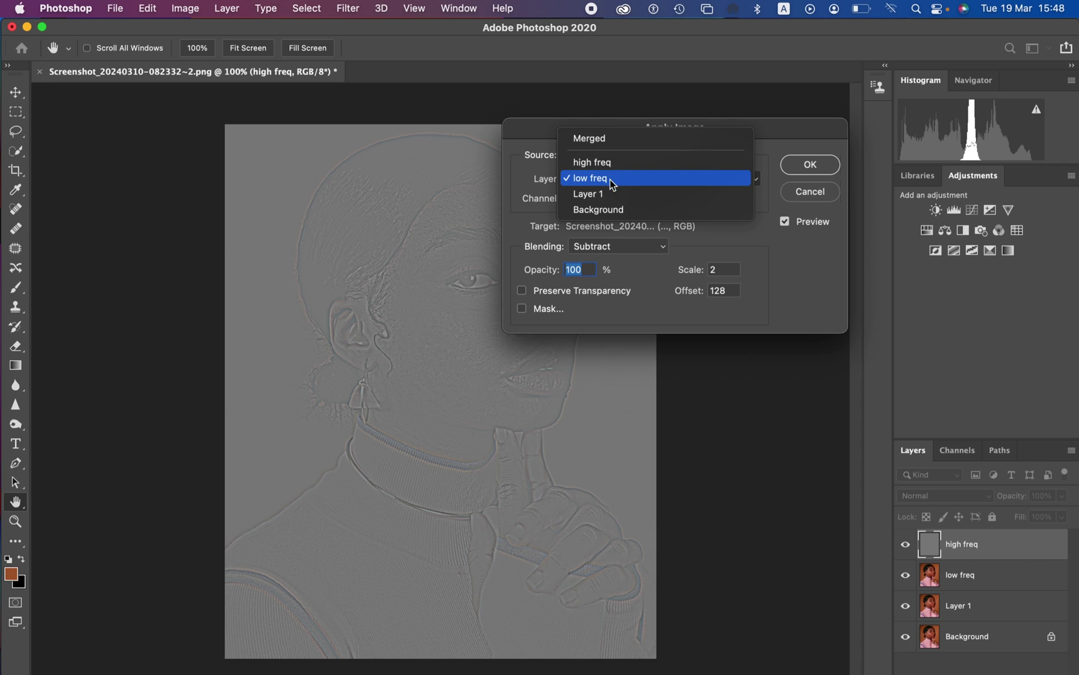
{"action": "left_click", "coordinate": [612, 183]}
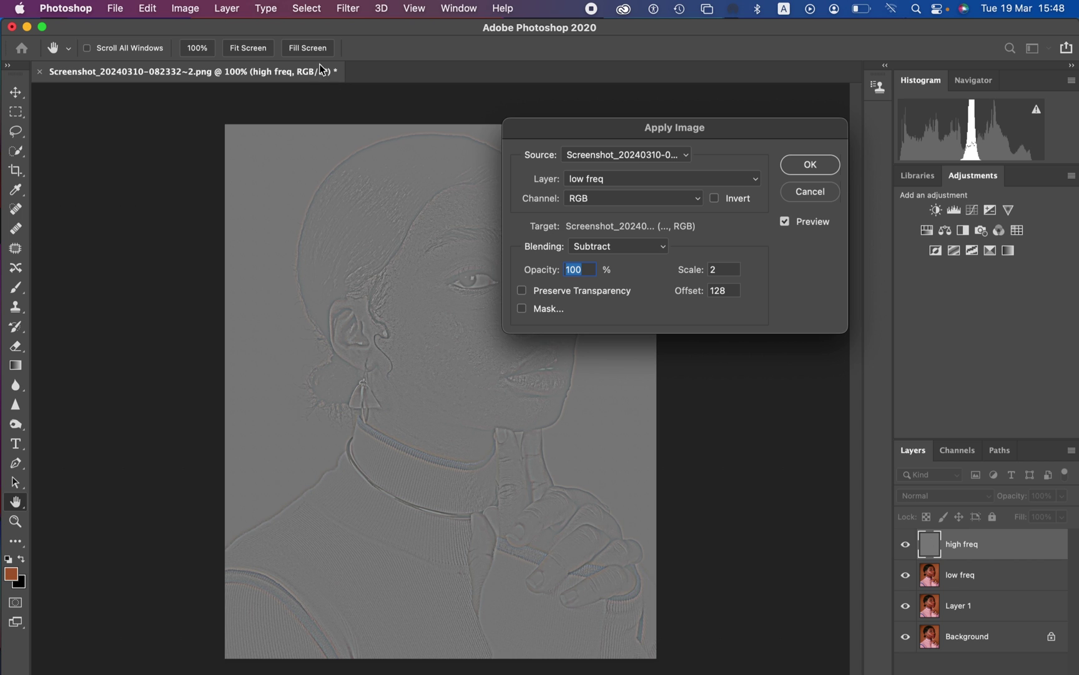
Try Apply Image with Add blending, scale 2 and the low freq RGB channel inverted
{"action": "left_click", "coordinate": [647, 250]}
{"action": "left_click", "coordinate": [631, 232]}
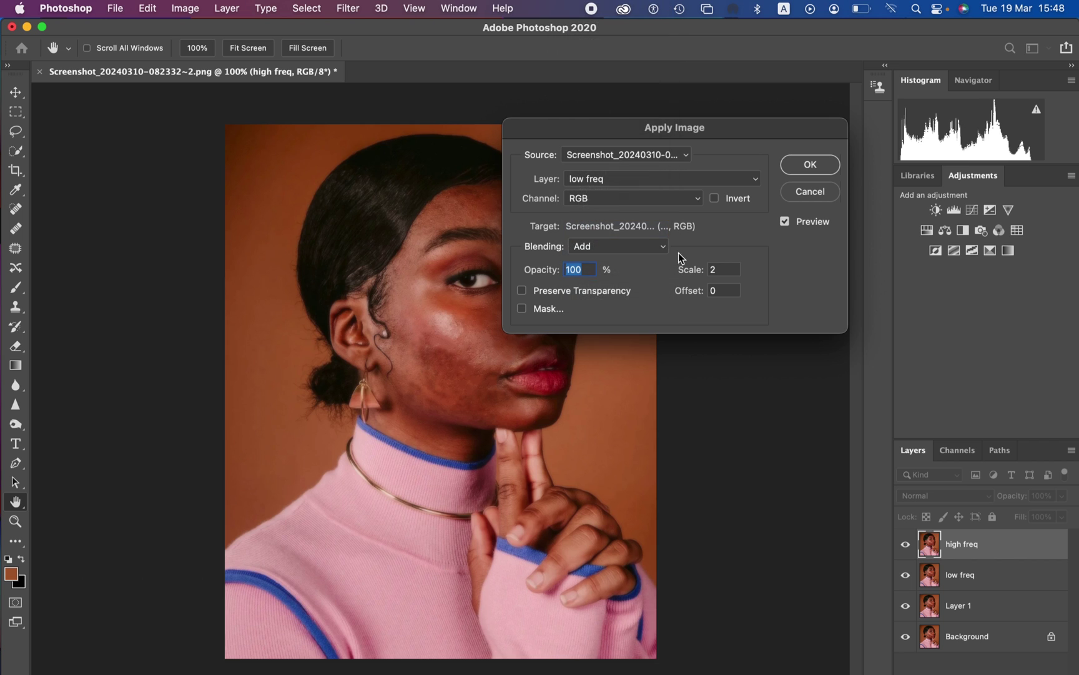
{"action": "double_click", "coordinate": [712, 268]}
{"action": "type", "text": "2"}
{"action": "left_click", "coordinate": [714, 198]}
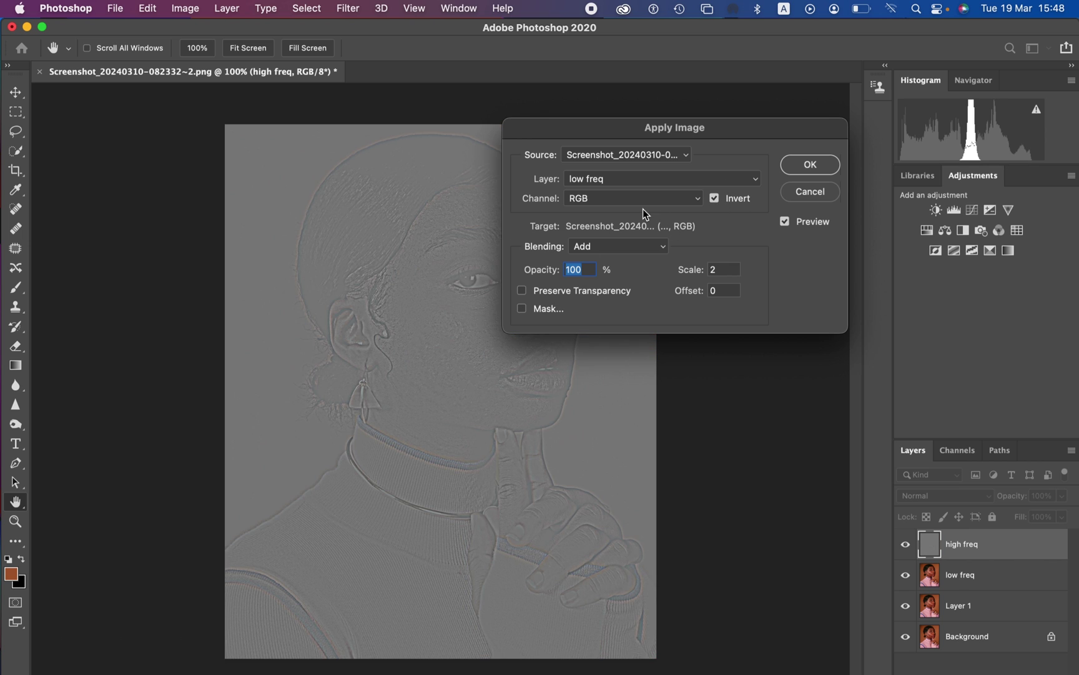
{"action": "left_click", "coordinate": [683, 201]}
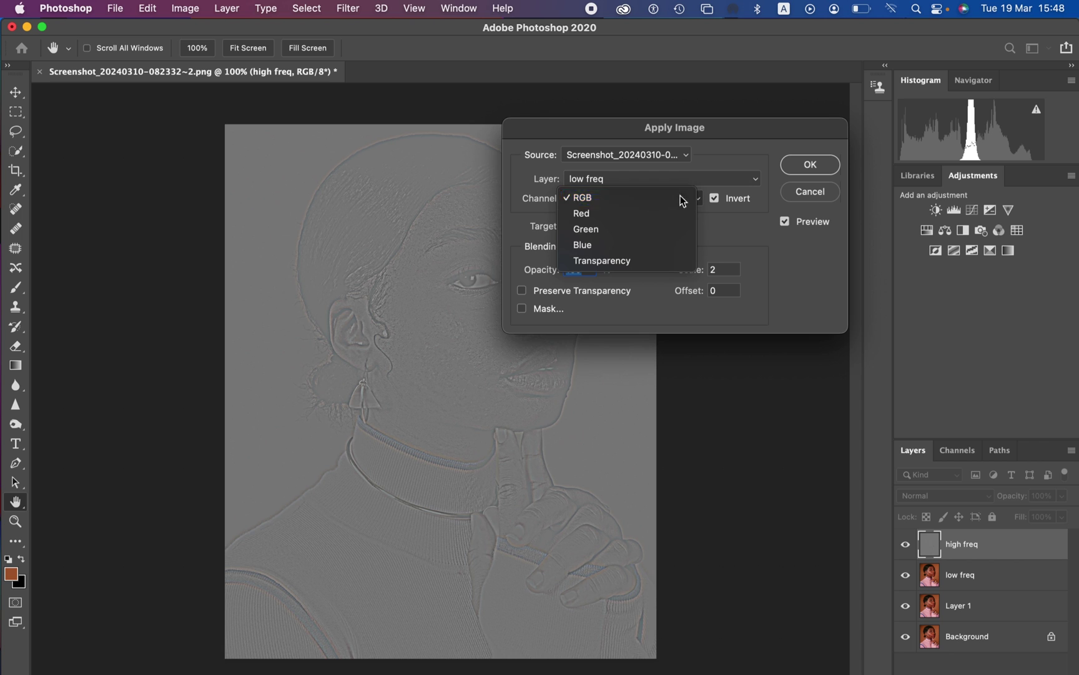
{"action": "left_click", "coordinate": [682, 198]}
Set Apply Image to Subtract blending with scale 2, offset 128 and no inversion, and apply it to high freq
{"action": "left_click", "coordinate": [660, 248]}
{"action": "left_click", "coordinate": [651, 261]}
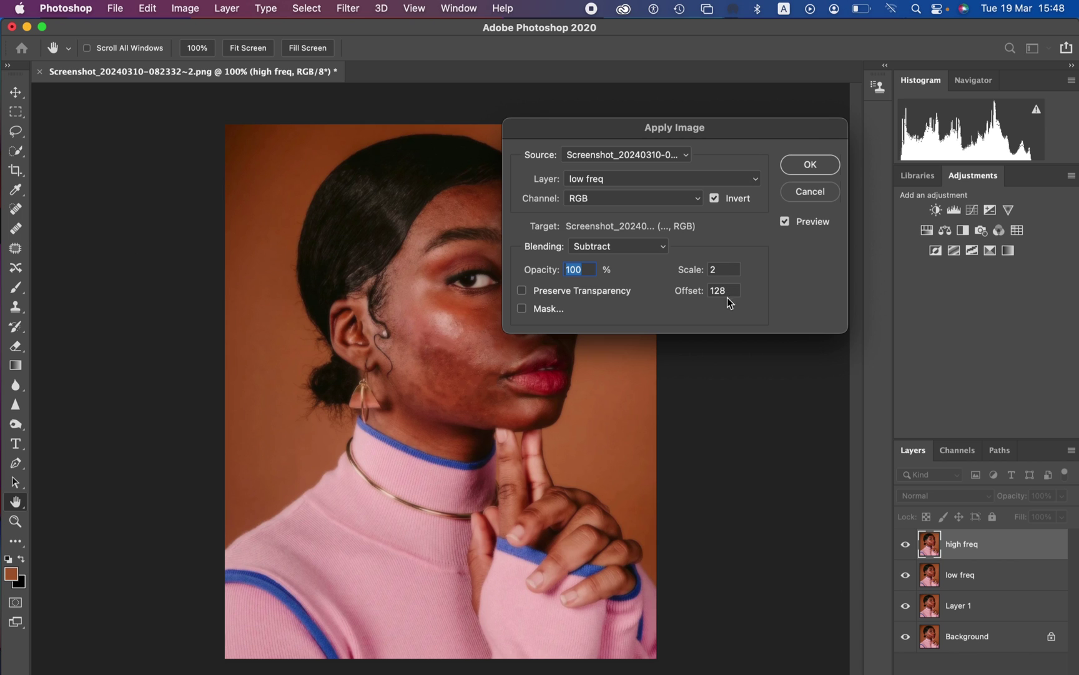
{"action": "left_click", "coordinate": [715, 198]}
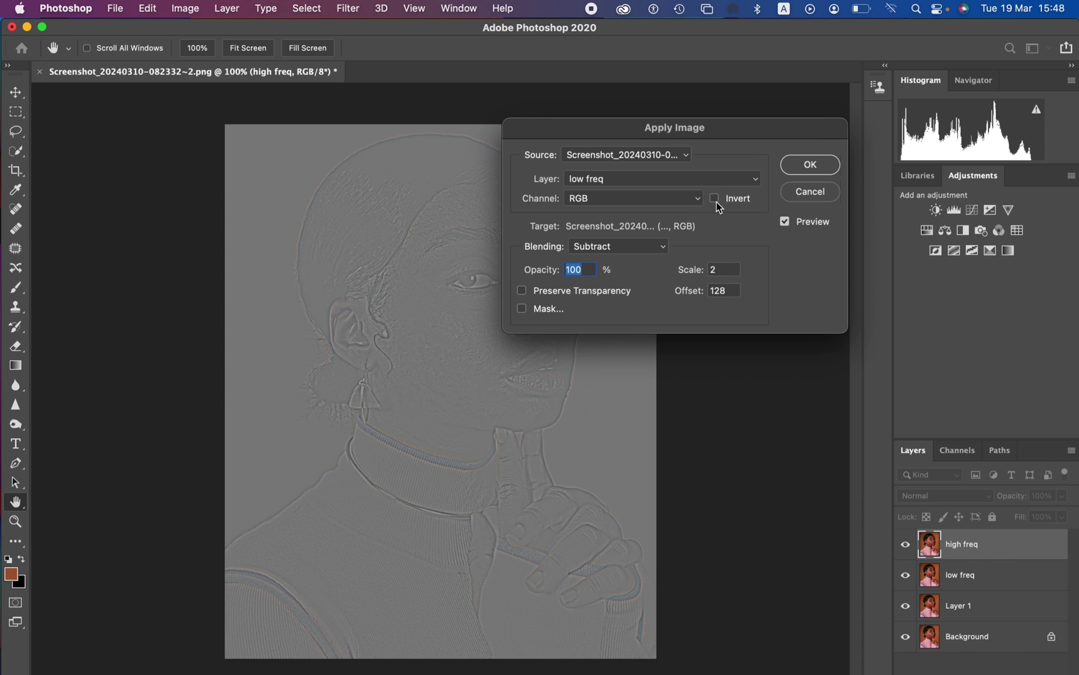
{"action": "left_click", "coordinate": [811, 170]}
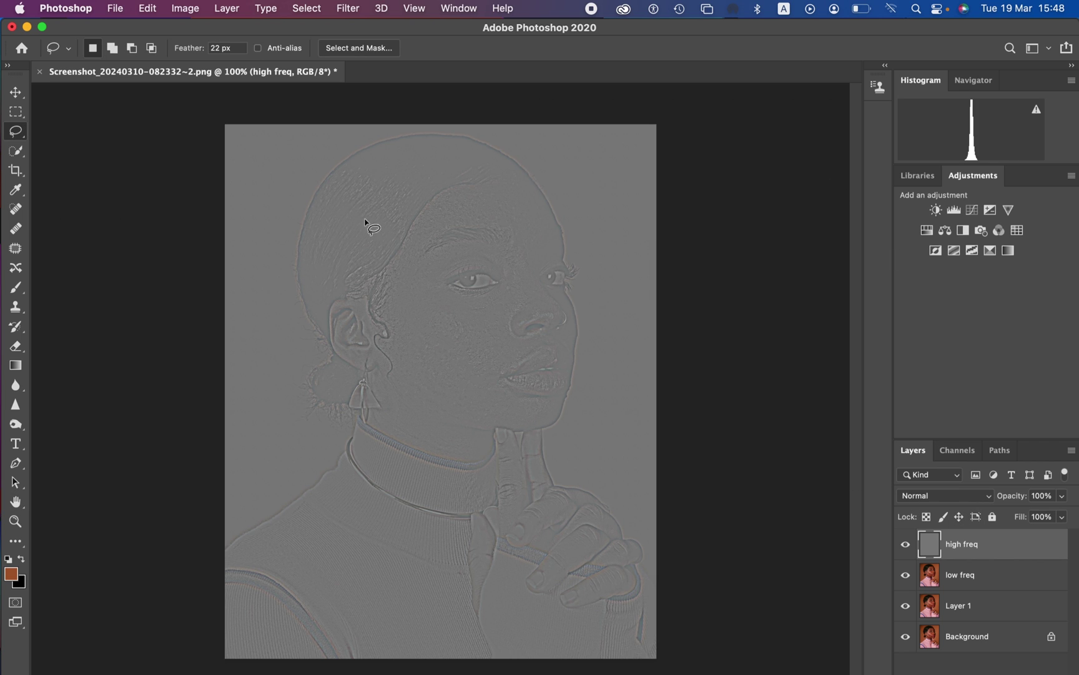
Set the high freq layer's blend mode to Linear Light and group it with the low freq layer
{"action": "left_click", "coordinate": [940, 496]}
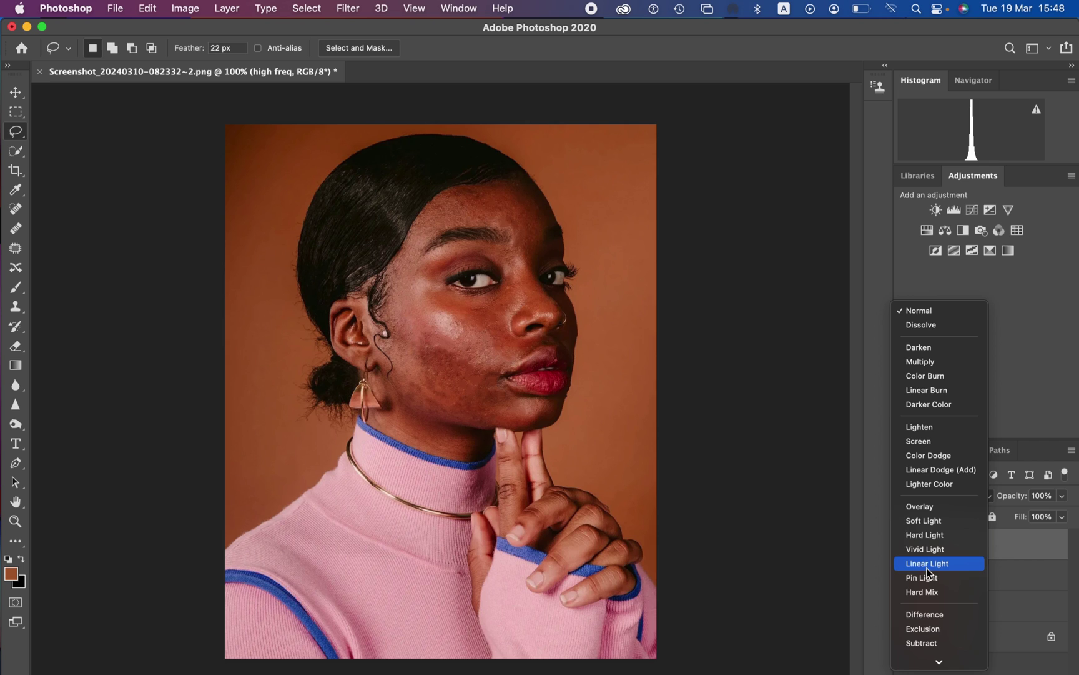
{"action": "left_click", "coordinate": [927, 567]}
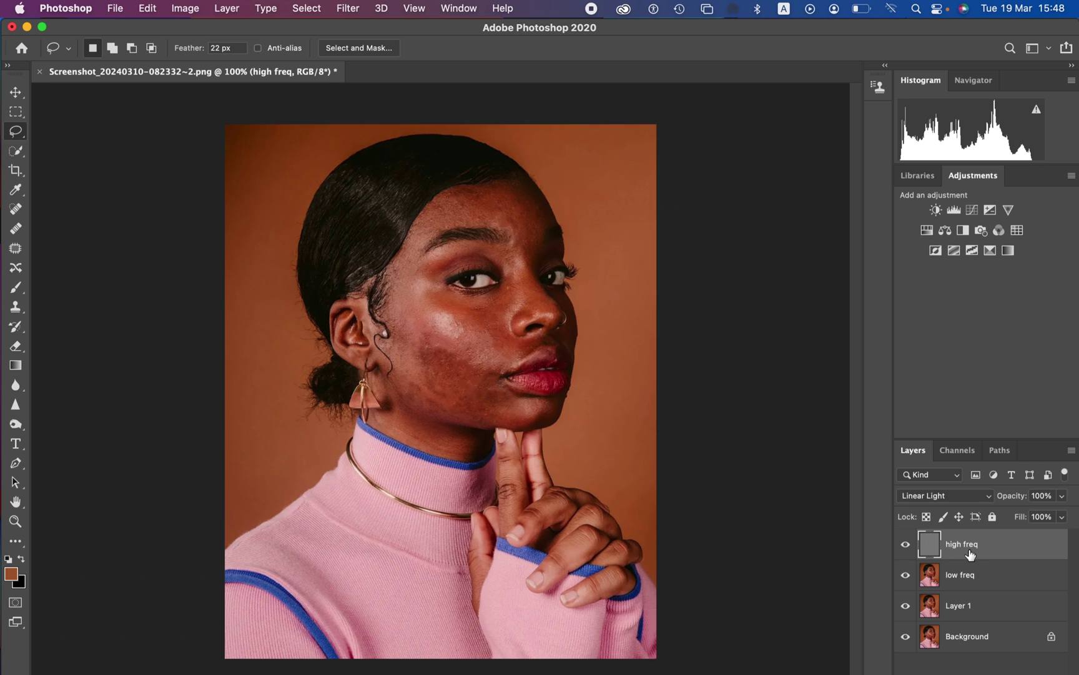
{"action": "left_click", "coordinate": [985, 577]}
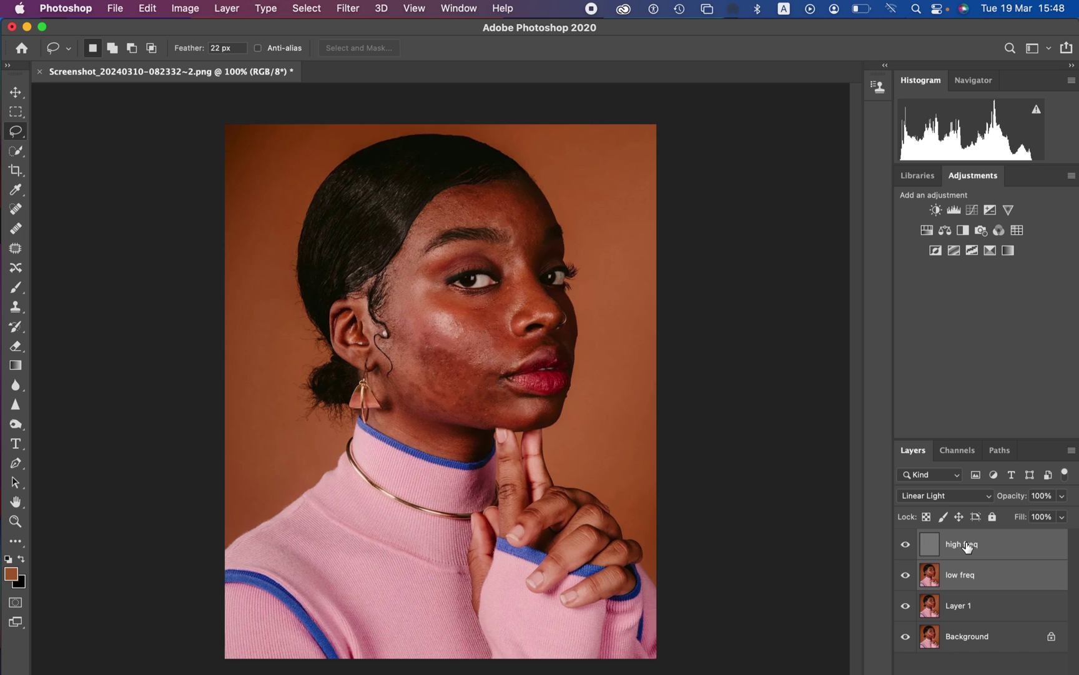
{"action": "key", "text": "super+g"}
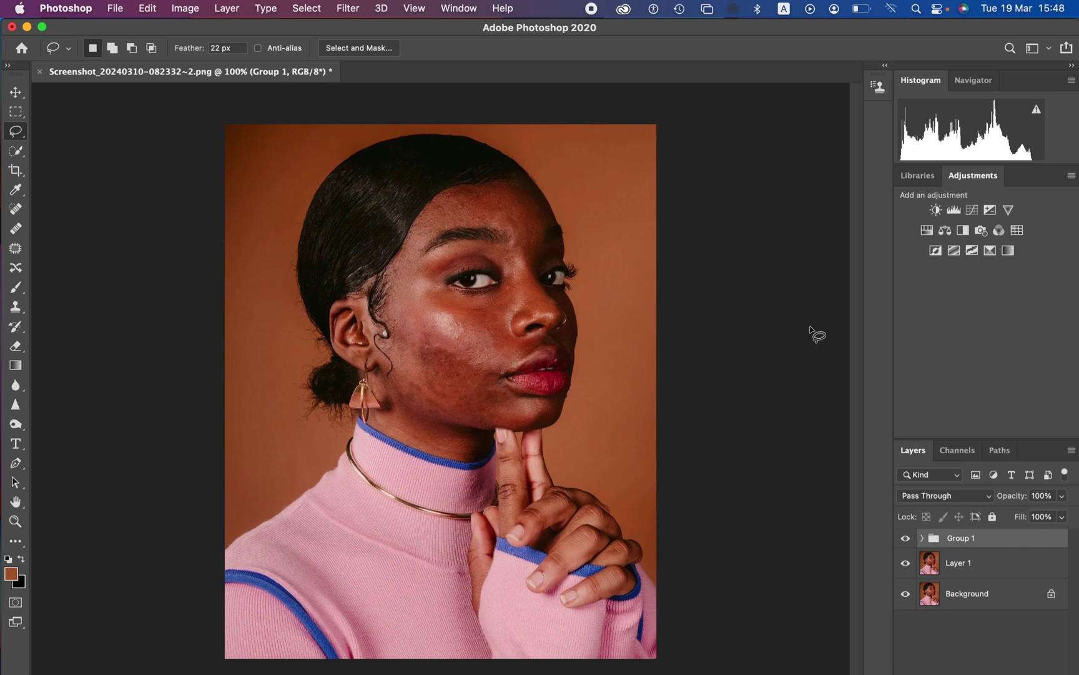
Expand the new group, hide the high freq layer and select the low freq layer
{"action": "left_click", "coordinate": [922, 538]}
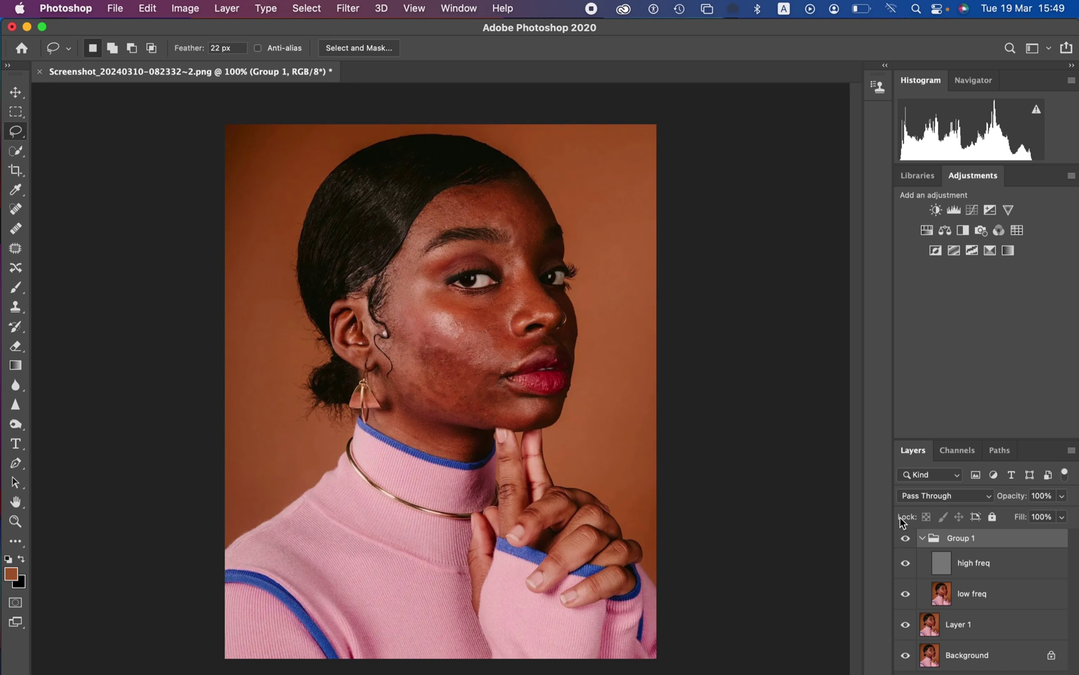
{"action": "left_click", "coordinate": [905, 564]}
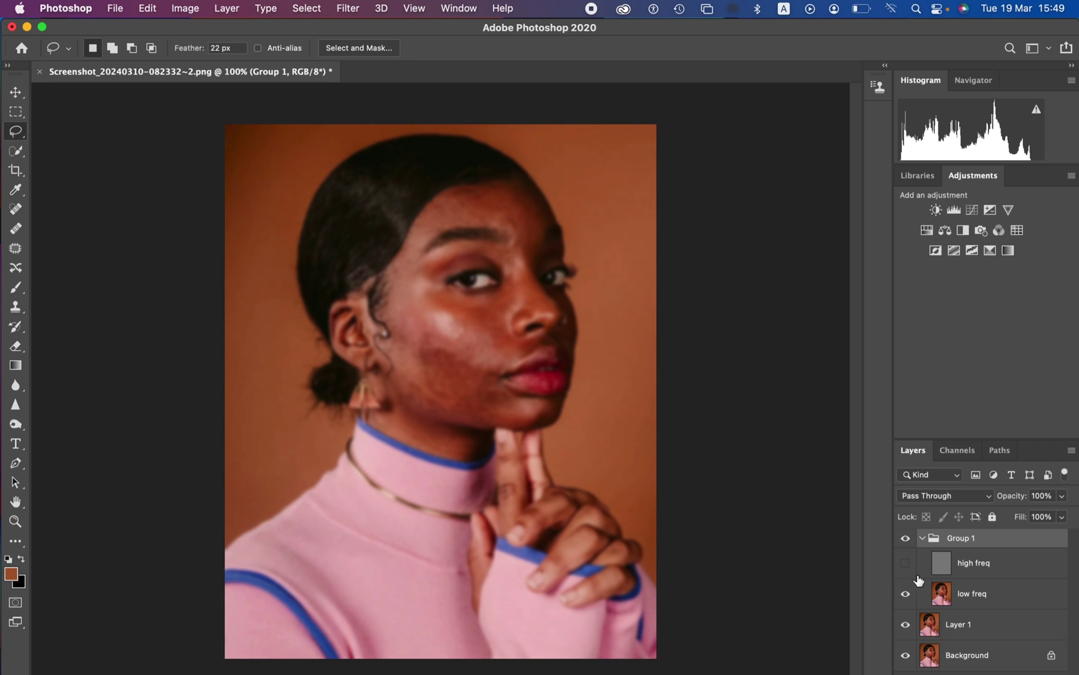
{"action": "left_click", "coordinate": [992, 604]}
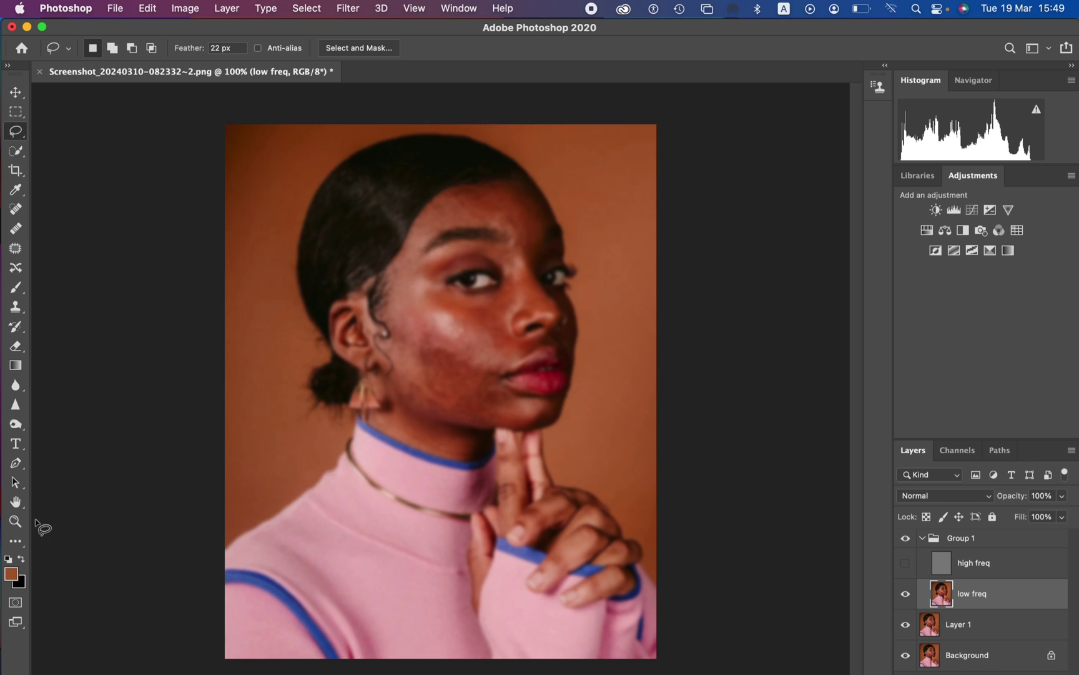
Activate the Mixer Brush, check its size and hardness, and clean the loaded brush
{"action": "left_click", "coordinate": [18, 542]}
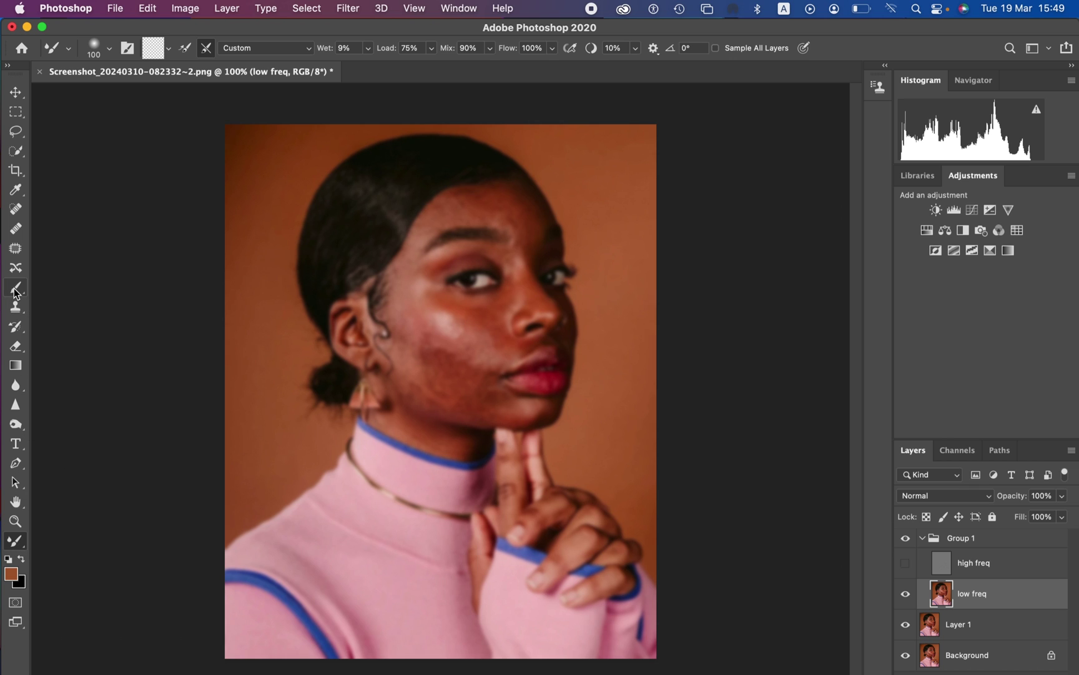
{"action": "left_click", "coordinate": [14, 544]}
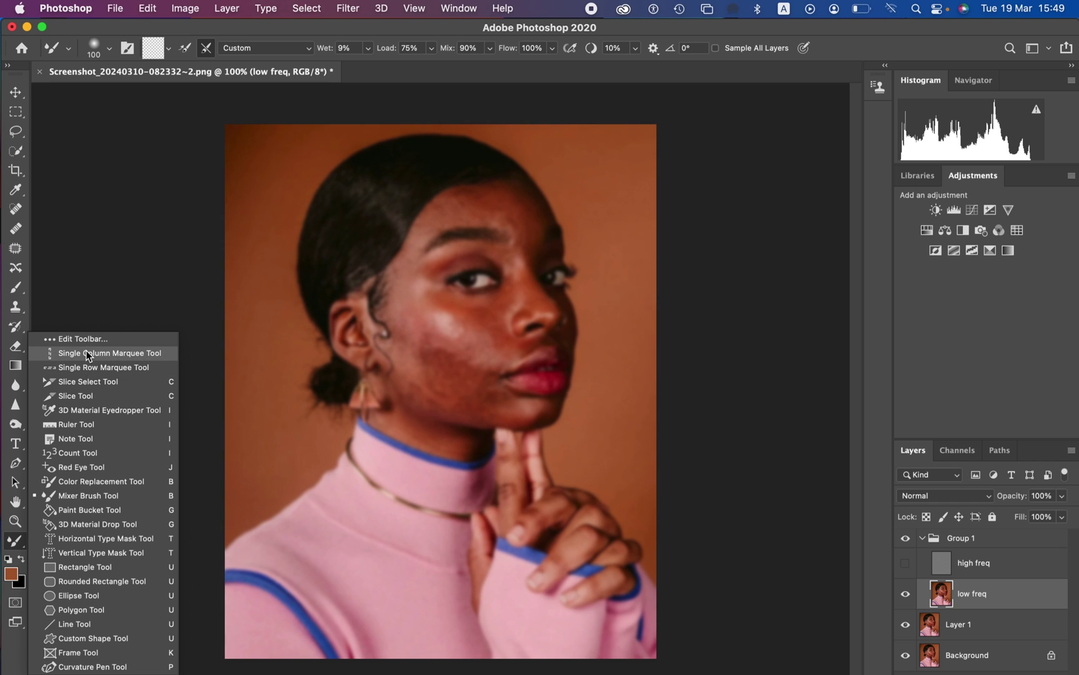
{"action": "left_click", "coordinate": [87, 496]}
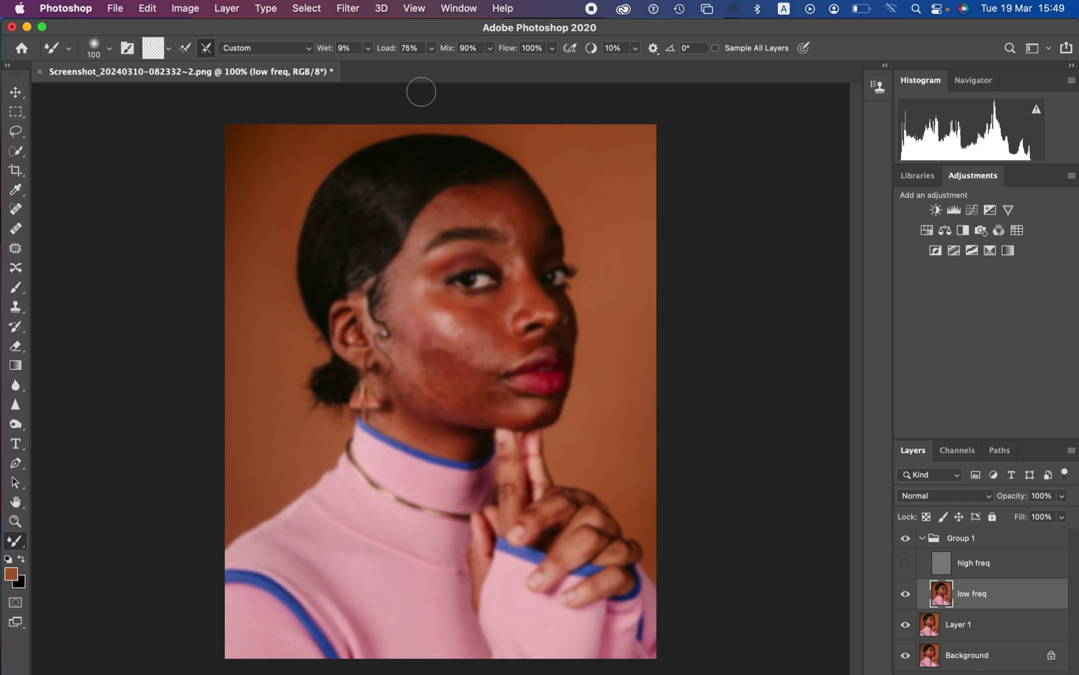
{"action": "left_click", "coordinate": [109, 48]}
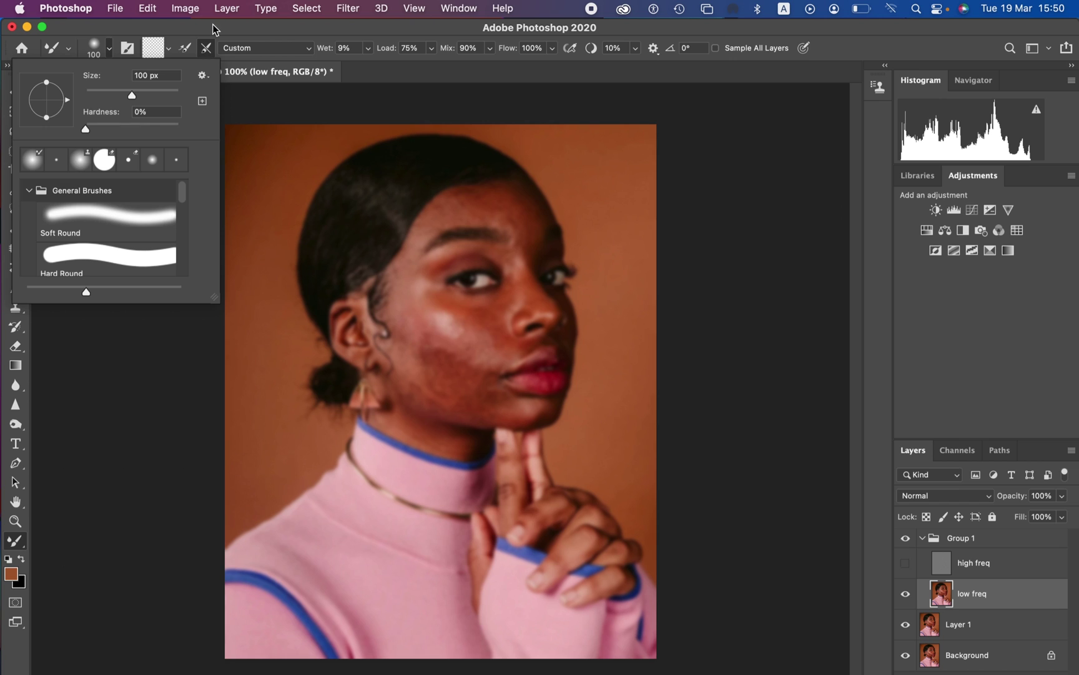
{"action": "left_click", "coordinate": [183, 51]}
{"action": "left_click", "coordinate": [182, 50]}
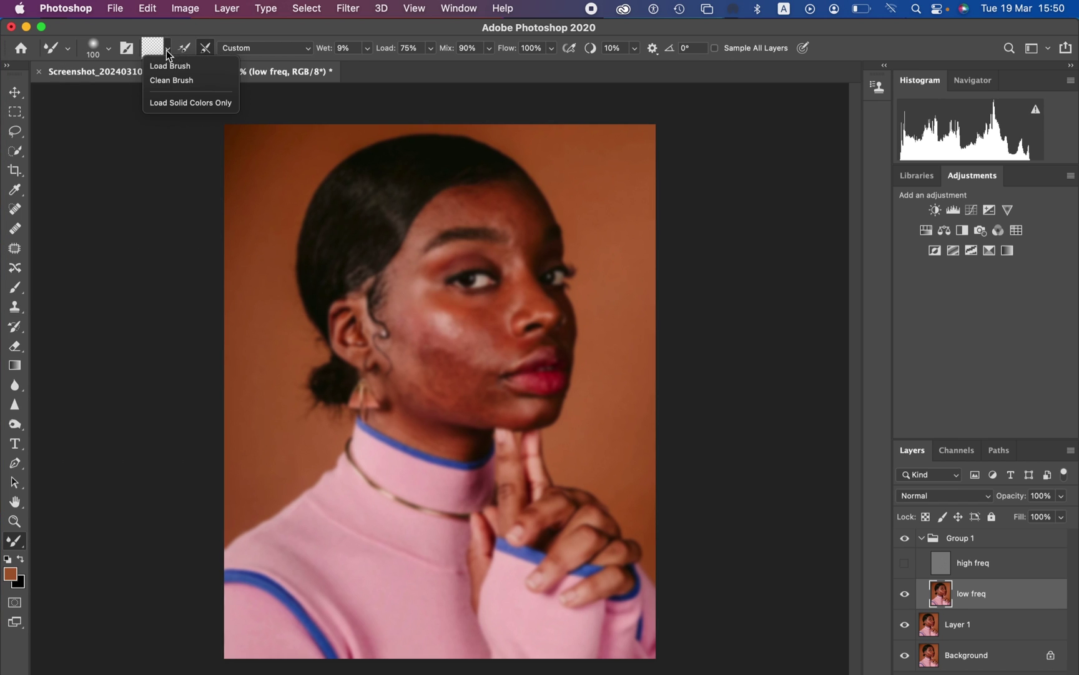
{"action": "left_click", "coordinate": [176, 82]}
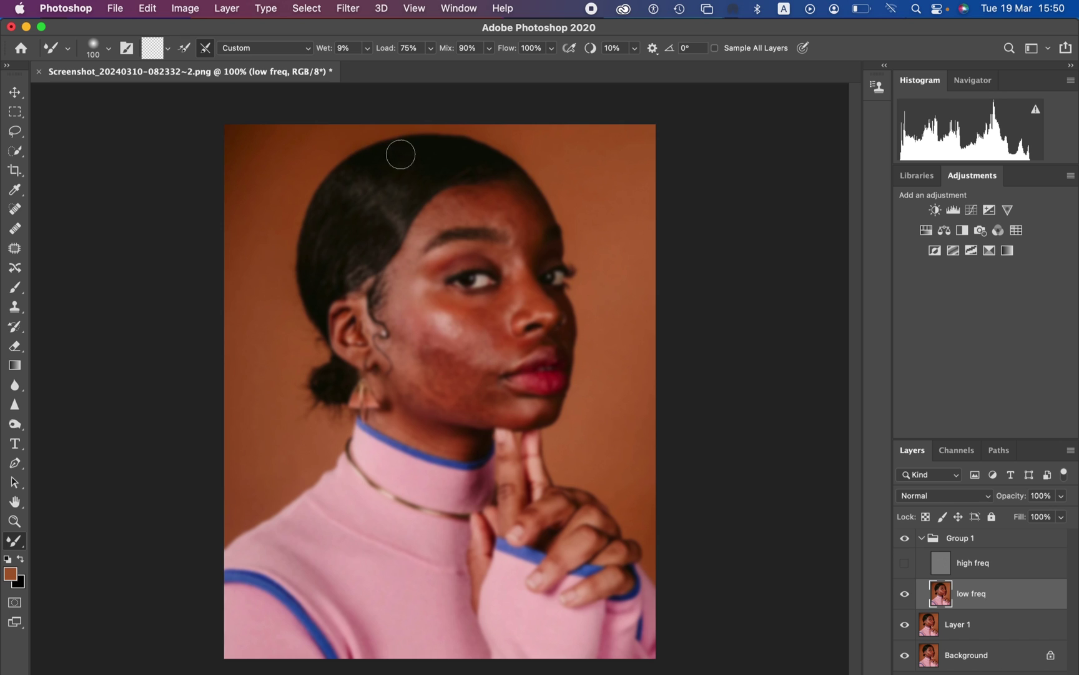
Smooth the uneven skin tones across the cheek and jaw on the low freq layer using the Mixer Brush at 90 px
{"action": "left_click_drag", "start_coordinate": [499, 214], "coordinate": [507, 217]}
{"action": "key", "text": "bracketright"}
{"action": "mouse_move", "coordinate": [438, 361]}
{"action": "left_mouse_down"}
{"action": "mouse_move", "coordinate": [437, 350]}
{"action": "mouse_move", "coordinate": [424, 359]}
{"action": "mouse_move", "coordinate": [440, 350]}
{"action": "mouse_move", "coordinate": [439, 362]}
{"action": "left_mouse_up"}
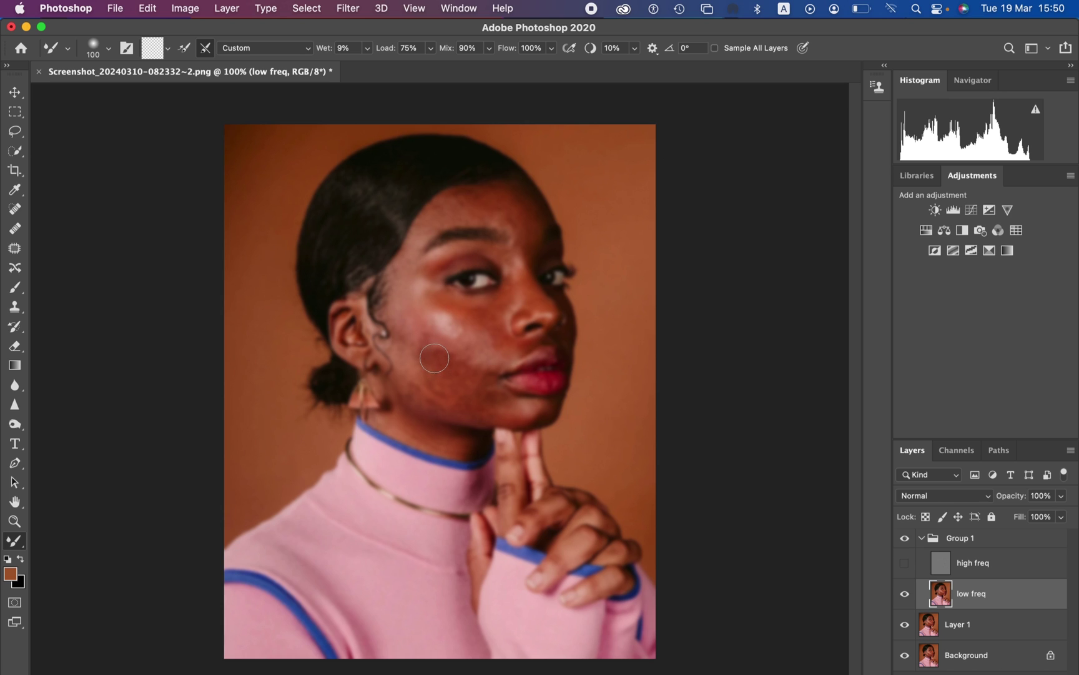
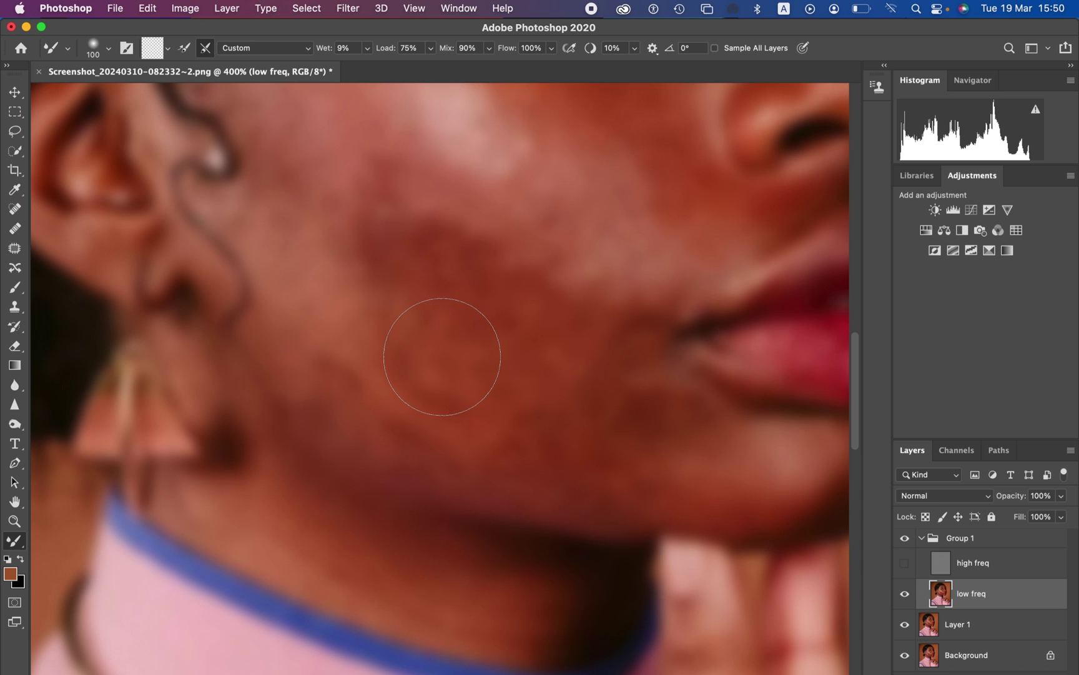
{"action": "key", "text": "super+minus"}
{"action": "key", "text": "super+minus"}
{"action": "key", "text": "super+minus"}
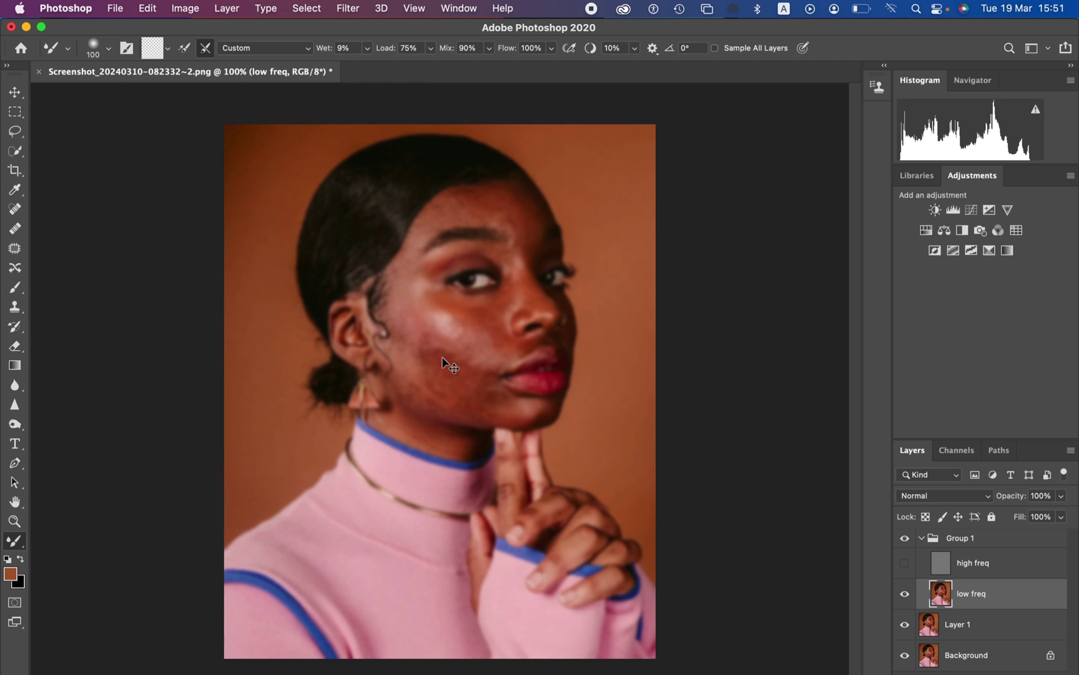
{"action": "key", "text": "super+plus"}
{"action": "key", "text": "super+minus"}
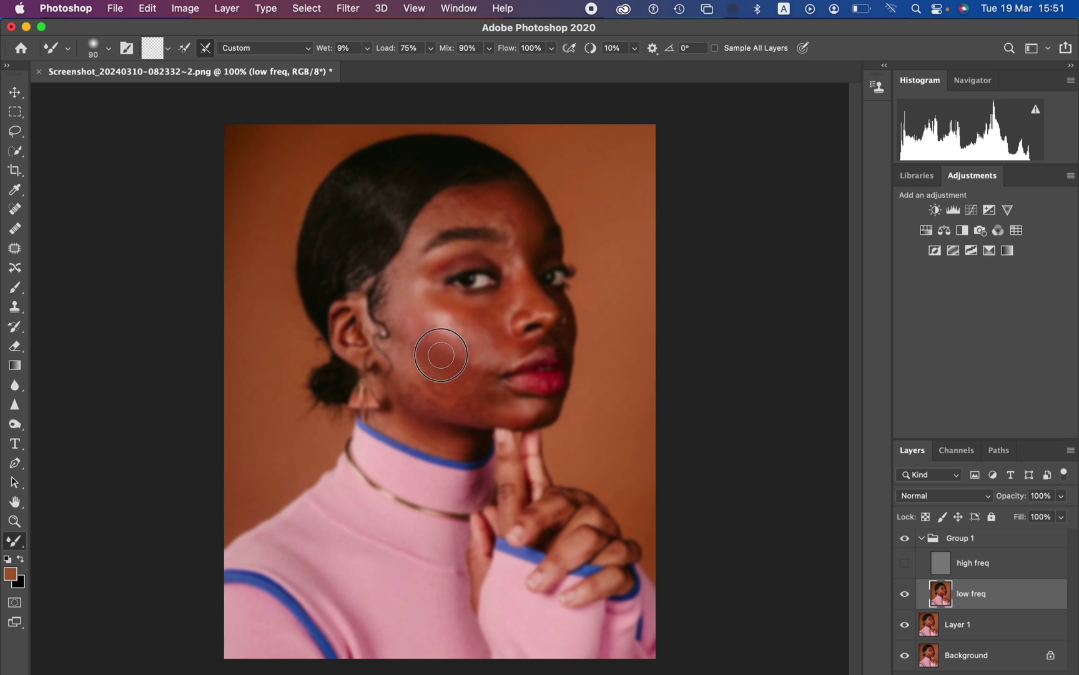
{"action": "mouse_move", "coordinate": [441, 355]}
{"action": "left_mouse_down"}
{"action": "mouse_move", "coordinate": [419, 356]}
{"action": "mouse_move", "coordinate": [463, 374]}
{"action": "mouse_move", "coordinate": [441, 375]}
{"action": "mouse_move", "coordinate": [422, 325]}
{"action": "mouse_move", "coordinate": [442, 358]}
{"action": "mouse_move", "coordinate": [462, 361]}
{"action": "mouse_move", "coordinate": [441, 351]}
{"action": "left_mouse_up"}
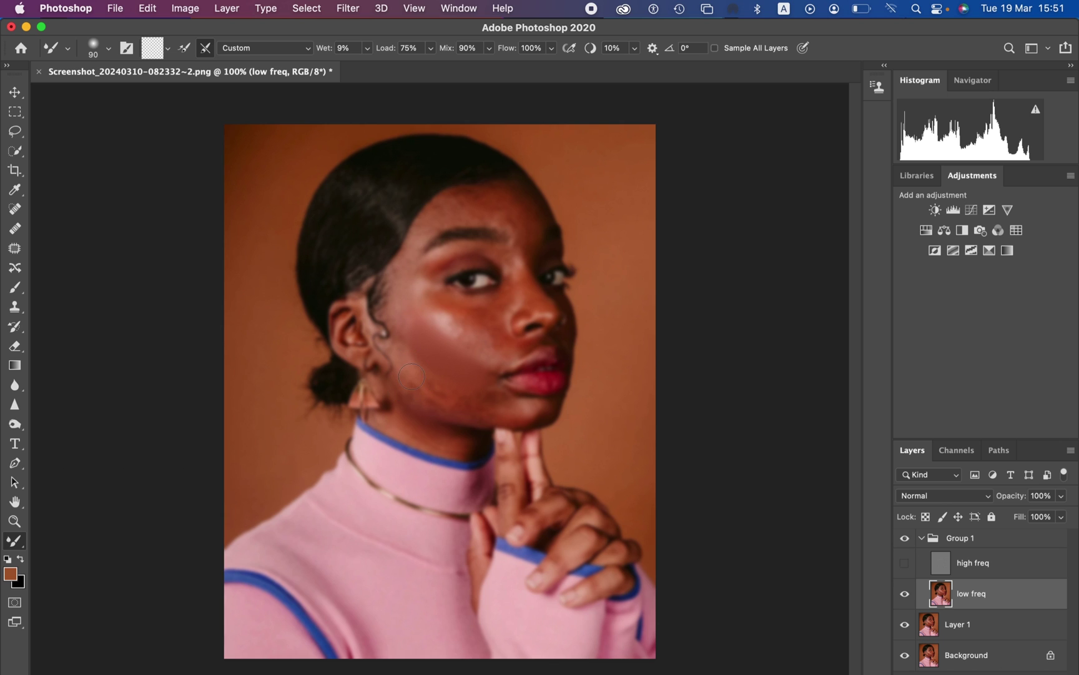
{"action": "mouse_move", "coordinate": [409, 379]}
{"action": "left_mouse_down"}
{"action": "mouse_move", "coordinate": [461, 403]}
{"action": "mouse_move", "coordinate": [482, 407]}
{"action": "mouse_move", "coordinate": [457, 397]}
{"action": "mouse_move", "coordinate": [486, 396]}
{"action": "mouse_move", "coordinate": [448, 394]}
{"action": "mouse_move", "coordinate": [420, 376]}
{"action": "mouse_move", "coordinate": [405, 357]}
{"action": "mouse_move", "coordinate": [425, 370]}
{"action": "mouse_move", "coordinate": [416, 338]}
{"action": "left_mouse_up"}
{"action": "mouse_move", "coordinate": [445, 321]}
{"action": "left_mouse_down"}
{"action": "mouse_move", "coordinate": [481, 330]}
{"action": "mouse_move", "coordinate": [465, 309]}
{"action": "mouse_move", "coordinate": [487, 326]}
{"action": "mouse_move", "coordinate": [483, 312]}
{"action": "mouse_move", "coordinate": [507, 303]}
{"action": "mouse_move", "coordinate": [447, 301]}
{"action": "mouse_move", "coordinate": [459, 302]}
{"action": "mouse_move", "coordinate": [416, 286]}
{"action": "mouse_move", "coordinate": [403, 264]}
{"action": "mouse_move", "coordinate": [399, 288]}
{"action": "mouse_move", "coordinate": [426, 328]}
{"action": "mouse_move", "coordinate": [449, 331]}
{"action": "mouse_move", "coordinate": [438, 312]}
{"action": "mouse_move", "coordinate": [502, 343]}
{"action": "mouse_move", "coordinate": [489, 330]}
{"action": "mouse_move", "coordinate": [496, 342]}
{"action": "mouse_move", "coordinate": [486, 354]}
{"action": "mouse_move", "coordinate": [464, 345]}
{"action": "mouse_move", "coordinate": [478, 354]}
{"action": "mouse_move", "coordinate": [398, 299]}
{"action": "mouse_move", "coordinate": [461, 333]}
{"action": "mouse_move", "coordinate": [440, 318]}
{"action": "mouse_move", "coordinate": [458, 342]}
{"action": "mouse_move", "coordinate": [430, 335]}
{"action": "mouse_move", "coordinate": [492, 360]}
{"action": "mouse_move", "coordinate": [486, 370]}
{"action": "mouse_move", "coordinate": [458, 357]}
{"action": "mouse_move", "coordinate": [528, 411]}
{"action": "mouse_move", "coordinate": [497, 391]}
{"action": "mouse_move", "coordinate": [526, 410]}
{"action": "mouse_move", "coordinate": [444, 385]}
{"action": "mouse_move", "coordinate": [458, 395]}
{"action": "mouse_move", "coordinate": [438, 374]}
{"action": "left_mouse_up"}
Blend the tones on the forehead, around the eyebrow and beside the nose and mouth, reducing the Mixer Brush to 45 px
{"action": "mouse_move", "coordinate": [488, 217]}
{"action": "left_mouse_down"}
{"action": "mouse_move", "coordinate": [529, 225]}
{"action": "mouse_move", "coordinate": [527, 208]}
{"action": "mouse_move", "coordinate": [533, 222]}
{"action": "mouse_move", "coordinate": [512, 203]}
{"action": "mouse_move", "coordinate": [525, 222]}
{"action": "mouse_move", "coordinate": [518, 248]}
{"action": "mouse_move", "coordinate": [518, 195]}
{"action": "mouse_move", "coordinate": [505, 209]}
{"action": "mouse_move", "coordinate": [516, 238]}
{"action": "mouse_move", "coordinate": [504, 190]}
{"action": "mouse_move", "coordinate": [508, 214]}
{"action": "mouse_move", "coordinate": [479, 195]}
{"action": "mouse_move", "coordinate": [488, 210]}
{"action": "mouse_move", "coordinate": [448, 203]}
{"action": "mouse_move", "coordinate": [424, 228]}
{"action": "mouse_move", "coordinate": [478, 215]}
{"action": "mouse_move", "coordinate": [524, 248]}
{"action": "mouse_move", "coordinate": [508, 217]}
{"action": "mouse_move", "coordinate": [470, 194]}
{"action": "mouse_move", "coordinate": [458, 198]}
{"action": "mouse_move", "coordinate": [489, 197]}
{"action": "mouse_move", "coordinate": [525, 217]}
{"action": "mouse_move", "coordinate": [520, 246]}
{"action": "left_mouse_up"}
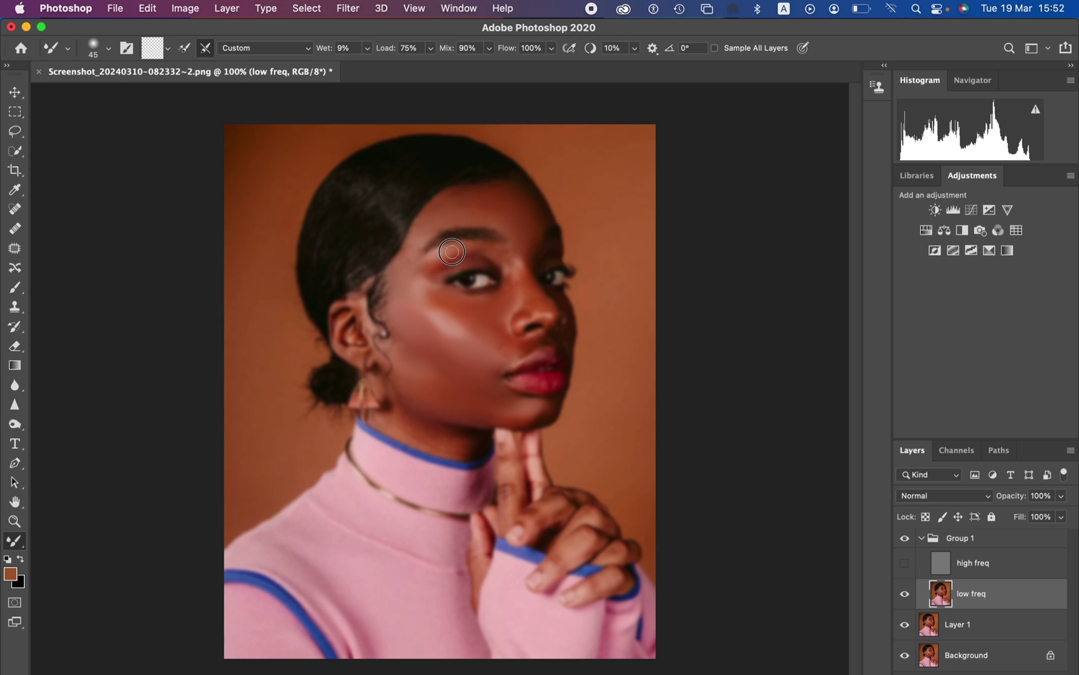
{"action": "mouse_move", "coordinate": [452, 251]}
{"action": "left_mouse_down"}
{"action": "mouse_move", "coordinate": [436, 255]}
{"action": "mouse_move", "coordinate": [502, 250]}
{"action": "mouse_move", "coordinate": [514, 272]}
{"action": "mouse_move", "coordinate": [516, 257]}
{"action": "mouse_move", "coordinate": [520, 281]}
{"action": "mouse_move", "coordinate": [550, 302]}
{"action": "mouse_move", "coordinate": [516, 301]}
{"action": "mouse_move", "coordinate": [514, 243]}
{"action": "mouse_move", "coordinate": [461, 192]}
{"action": "left_mouse_up"}
{"action": "mouse_move", "coordinate": [413, 246]}
{"action": "left_mouse_down"}
{"action": "mouse_move", "coordinate": [407, 278]}
{"action": "mouse_move", "coordinate": [441, 323]}
{"action": "mouse_move", "coordinate": [425, 312]}
{"action": "mouse_move", "coordinate": [454, 329]}
{"action": "mouse_move", "coordinate": [481, 322]}
{"action": "mouse_move", "coordinate": [507, 353]}
{"action": "mouse_move", "coordinate": [492, 367]}
{"action": "mouse_move", "coordinate": [517, 408]}
{"action": "mouse_move", "coordinate": [465, 444]}
{"action": "mouse_move", "coordinate": [395, 422]}
{"action": "mouse_move", "coordinate": [411, 349]}
{"action": "mouse_move", "coordinate": [391, 345]}
{"action": "mouse_move", "coordinate": [415, 355]}
{"action": "mouse_move", "coordinate": [389, 312]}
{"action": "mouse_move", "coordinate": [413, 364]}
{"action": "mouse_move", "coordinate": [435, 373]}
{"action": "mouse_move", "coordinate": [409, 334]}
{"action": "mouse_move", "coordinate": [423, 337]}
{"action": "mouse_move", "coordinate": [419, 310]}
{"action": "mouse_move", "coordinate": [449, 332]}
{"action": "mouse_move", "coordinate": [431, 343]}
{"action": "mouse_move", "coordinate": [452, 349]}
{"action": "mouse_move", "coordinate": [450, 318]}
{"action": "mouse_move", "coordinate": [431, 313]}
{"action": "mouse_move", "coordinate": [510, 357]}
{"action": "mouse_move", "coordinate": [534, 344]}
{"action": "mouse_move", "coordinate": [531, 381]}
{"action": "left_mouse_up"}
{"action": "mouse_move", "coordinate": [519, 289]}
{"action": "left_mouse_down"}
{"action": "mouse_move", "coordinate": [518, 237]}
{"action": "mouse_move", "coordinate": [461, 215]}
{"action": "left_mouse_up"}
Show the high freq layer and toggle Group 1's visibility to compare the skin before and after smoothing
{"action": "left_click", "coordinate": [905, 564]}
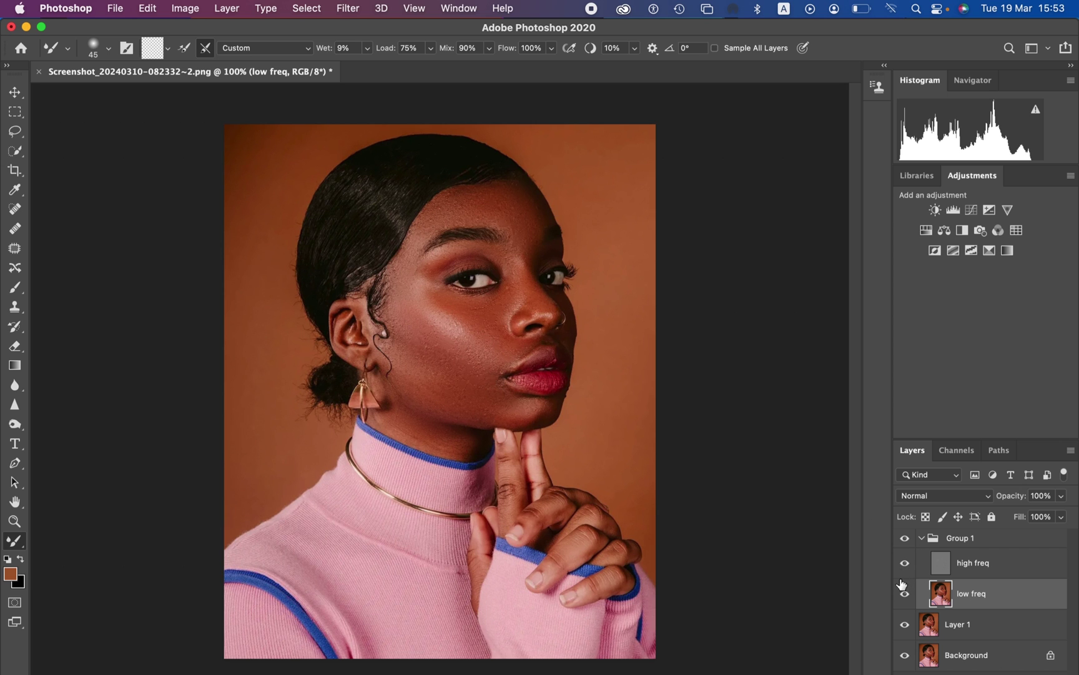
{"action": "left_click", "coordinate": [906, 549]}
{"action": "left_click", "coordinate": [906, 548]}
{"action": "left_click", "coordinate": [907, 548]}
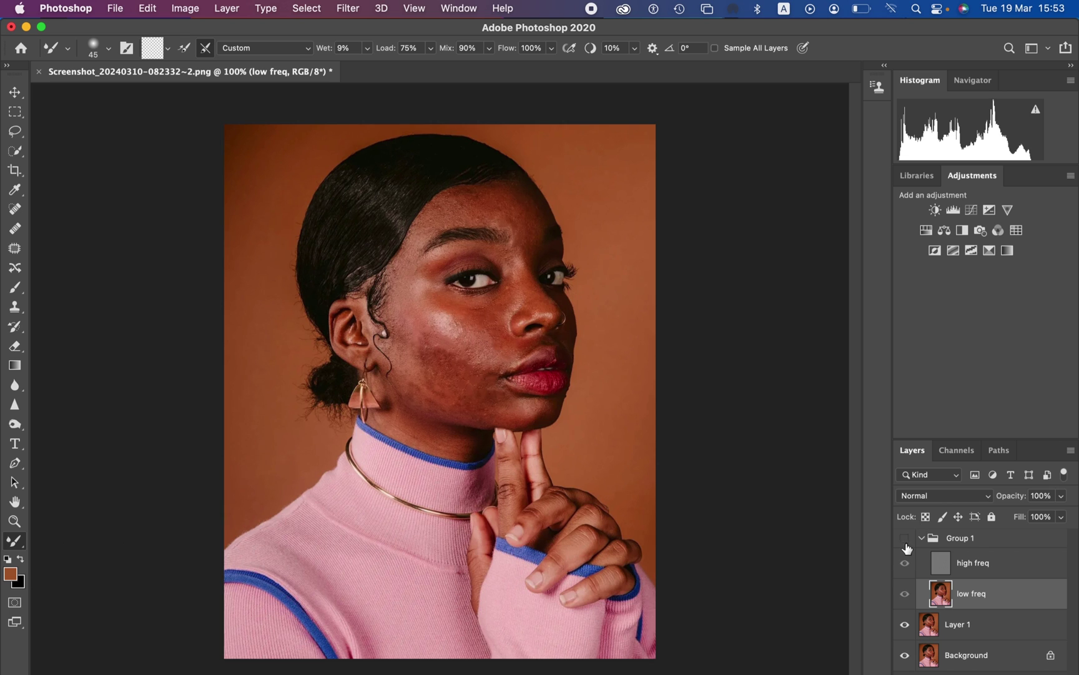
{"action": "left_click", "coordinate": [908, 548]}
{"action": "left_click", "coordinate": [907, 548]}
{"action": "left_click", "coordinate": [907, 549]}
{"action": "left_click", "coordinate": [907, 549]}
{"action": "left_click", "coordinate": [909, 551]}
With high freq hidden, blend the nose, eye area, neck and hand tones on low freq at 50 px, and show high freq again
{"action": "left_click", "coordinate": [905, 563]}
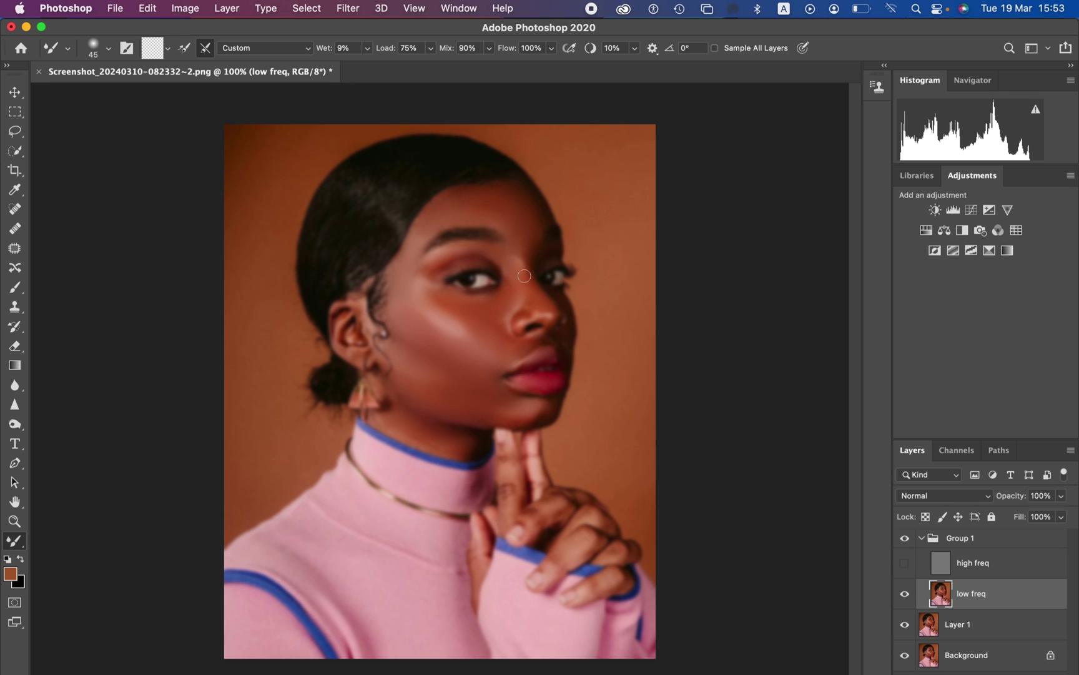
{"action": "mouse_move", "coordinate": [516, 291]}
{"action": "left_mouse_down"}
{"action": "mouse_move", "coordinate": [510, 267]}
{"action": "mouse_move", "coordinate": [530, 306]}
{"action": "mouse_move", "coordinate": [528, 295]}
{"action": "mouse_move", "coordinate": [547, 307]}
{"action": "mouse_move", "coordinate": [546, 348]}
{"action": "mouse_move", "coordinate": [513, 349]}
{"action": "mouse_move", "coordinate": [494, 317]}
{"action": "mouse_move", "coordinate": [469, 317]}
{"action": "mouse_move", "coordinate": [432, 290]}
{"action": "mouse_move", "coordinate": [434, 317]}
{"action": "mouse_move", "coordinate": [420, 305]}
{"action": "mouse_move", "coordinate": [433, 321]}
{"action": "mouse_move", "coordinate": [402, 305]}
{"action": "mouse_move", "coordinate": [408, 312]}
{"action": "mouse_move", "coordinate": [401, 291]}
{"action": "mouse_move", "coordinate": [428, 219]}
{"action": "mouse_move", "coordinate": [414, 235]}
{"action": "mouse_move", "coordinate": [461, 197]}
{"action": "mouse_move", "coordinate": [508, 204]}
{"action": "mouse_move", "coordinate": [519, 223]}
{"action": "mouse_move", "coordinate": [512, 196]}
{"action": "mouse_move", "coordinate": [515, 236]}
{"action": "left_mouse_up"}
{"action": "mouse_move", "coordinate": [524, 295]}
{"action": "left_mouse_down"}
{"action": "mouse_move", "coordinate": [490, 342]}
{"action": "mouse_move", "coordinate": [498, 353]}
{"action": "mouse_move", "coordinate": [485, 376]}
{"action": "mouse_move", "coordinate": [505, 405]}
{"action": "mouse_move", "coordinate": [458, 408]}
{"action": "mouse_move", "coordinate": [408, 371]}
{"action": "mouse_move", "coordinate": [419, 302]}
{"action": "mouse_move", "coordinate": [491, 322]}
{"action": "mouse_move", "coordinate": [420, 234]}
{"action": "mouse_move", "coordinate": [417, 252]}
{"action": "mouse_move", "coordinate": [441, 266]}
{"action": "mouse_move", "coordinate": [401, 270]}
{"action": "left_mouse_up"}
{"action": "mouse_move", "coordinate": [426, 429]}
{"action": "left_mouse_down"}
{"action": "mouse_move", "coordinate": [444, 430]}
{"action": "mouse_move", "coordinate": [399, 426]}
{"action": "left_mouse_up"}
{"action": "mouse_move", "coordinate": [508, 480]}
{"action": "left_mouse_down"}
{"action": "mouse_move", "coordinate": [507, 458]}
{"action": "mouse_move", "coordinate": [506, 483]}
{"action": "mouse_move", "coordinate": [542, 471]}
{"action": "mouse_move", "coordinate": [550, 509]}
{"action": "mouse_move", "coordinate": [569, 501]}
{"action": "mouse_move", "coordinate": [566, 555]}
{"action": "mouse_move", "coordinate": [593, 536]}
{"action": "mouse_move", "coordinate": [607, 554]}
{"action": "left_mouse_up"}
{"action": "left_click", "coordinate": [905, 564]}
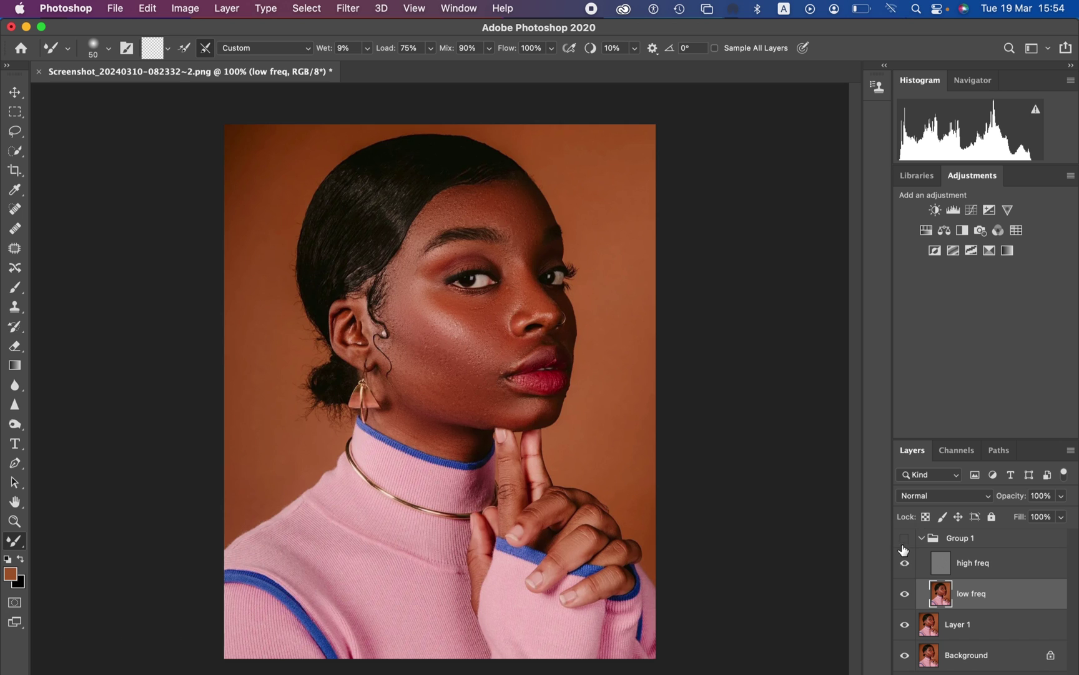
Compare the portrait with and without the retouching by repeatedly switching Group 1 off and on
{"action": "key", "text": "super+z"}
{"action": "key", "text": "super+shift+z"}
{"action": "key", "text": "super+z"}
{"action": "key", "text": "super+shift+z"}
{"action": "key", "text": "super+z"}
{"action": "key", "text": "super+shift+z"}
{"action": "key", "text": "super+z"}
{"action": "key", "text": "super+shift+z"}
{"action": "key", "text": "super+z"}
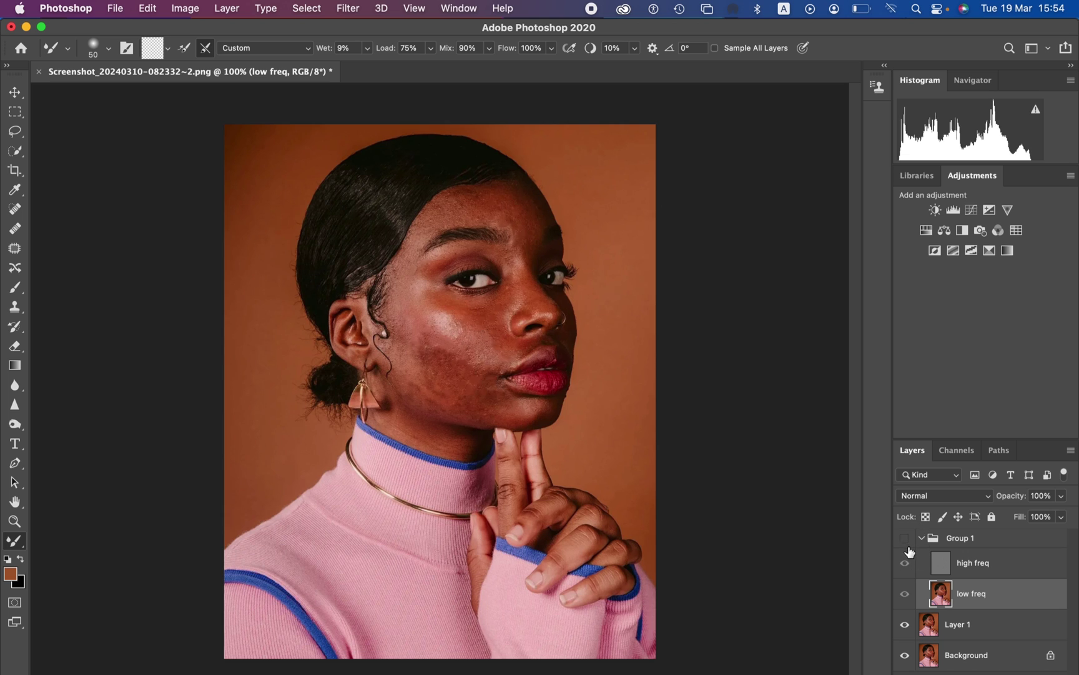
{"action": "key", "text": "super+shift+z"}
{"action": "key", "text": "super+z"}
{"action": "key", "text": "super+shift+z"}
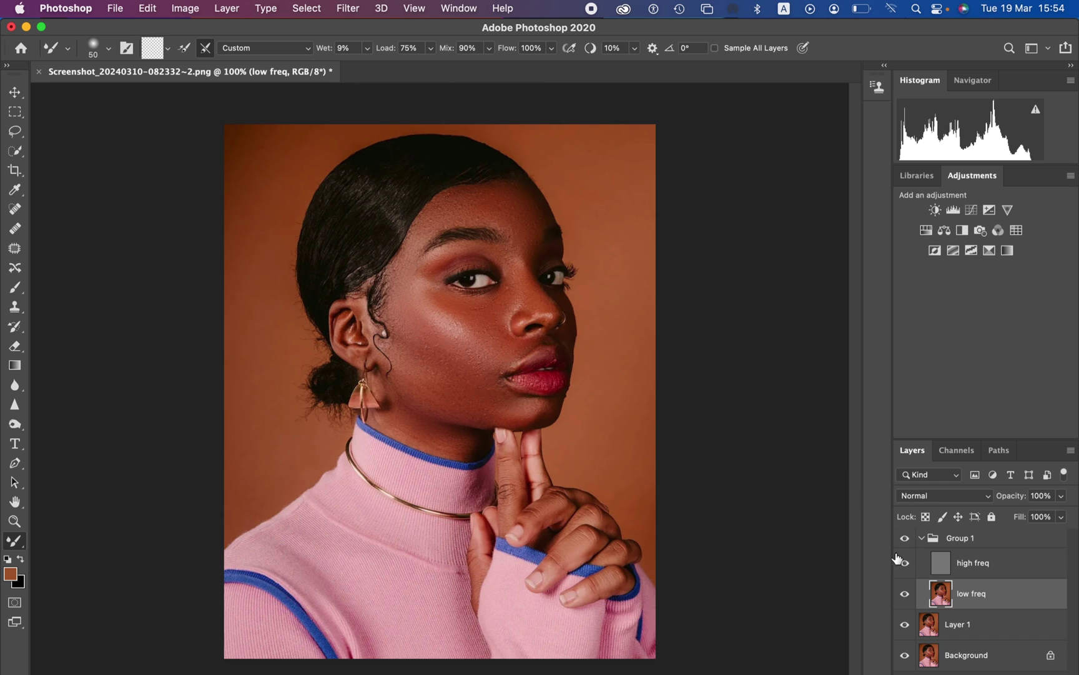
Select the high freq layer and activate the Clone Stamp with sampling kept on Current Layer, checking the brush settings
{"action": "left_click", "coordinate": [978, 575]}
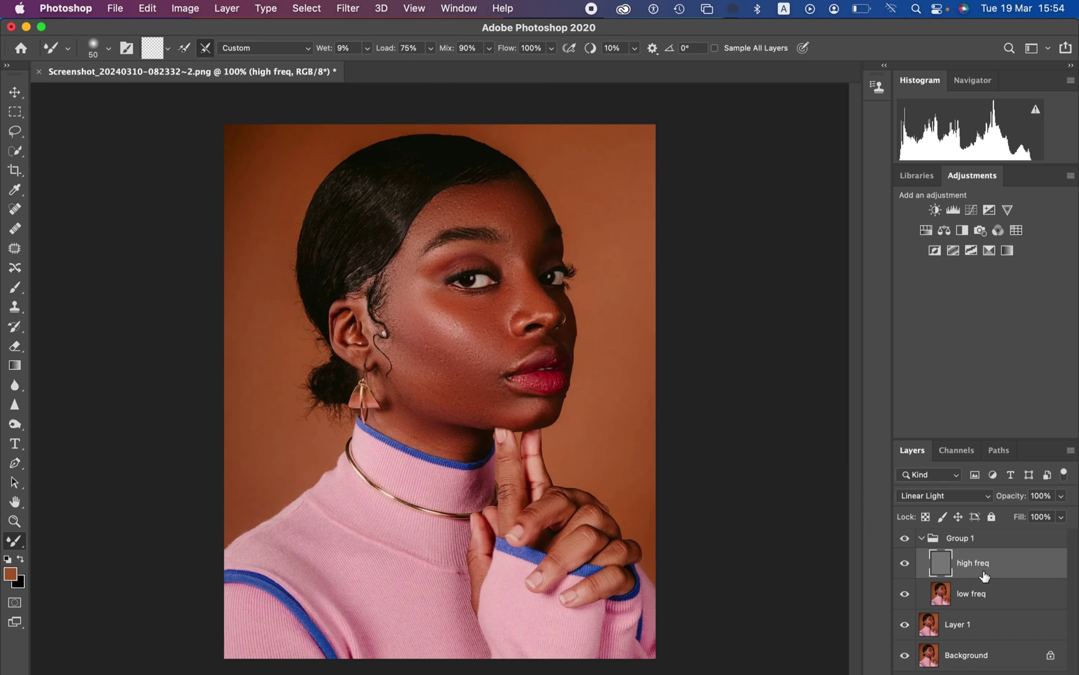
{"action": "left_click", "coordinate": [17, 306]}
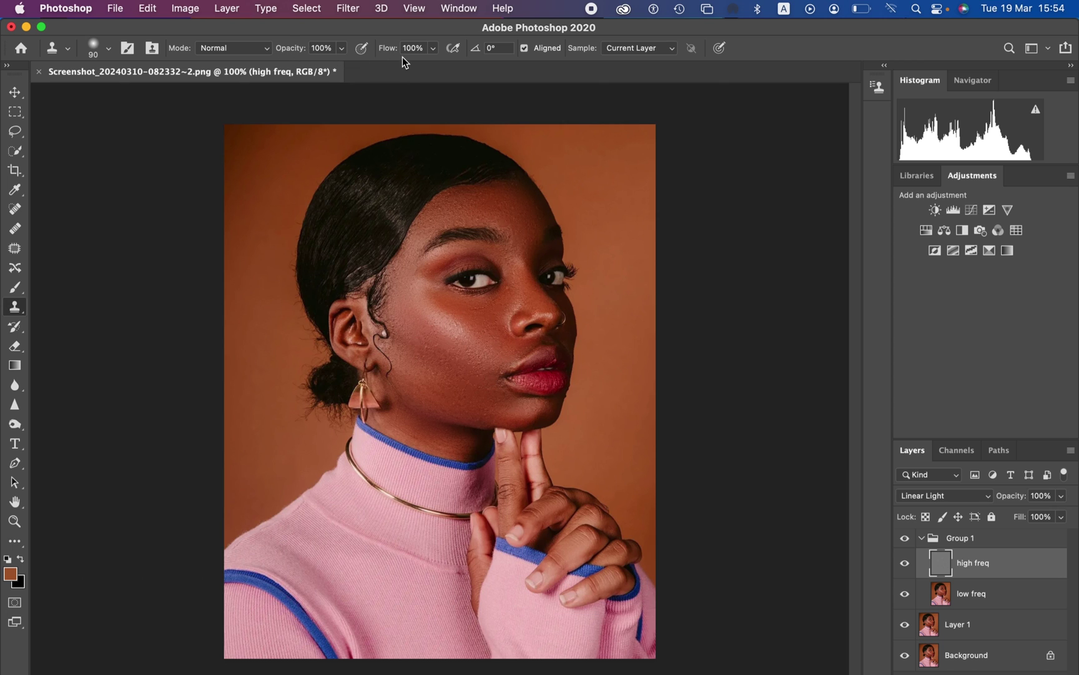
{"action": "left_click", "coordinate": [628, 49]}
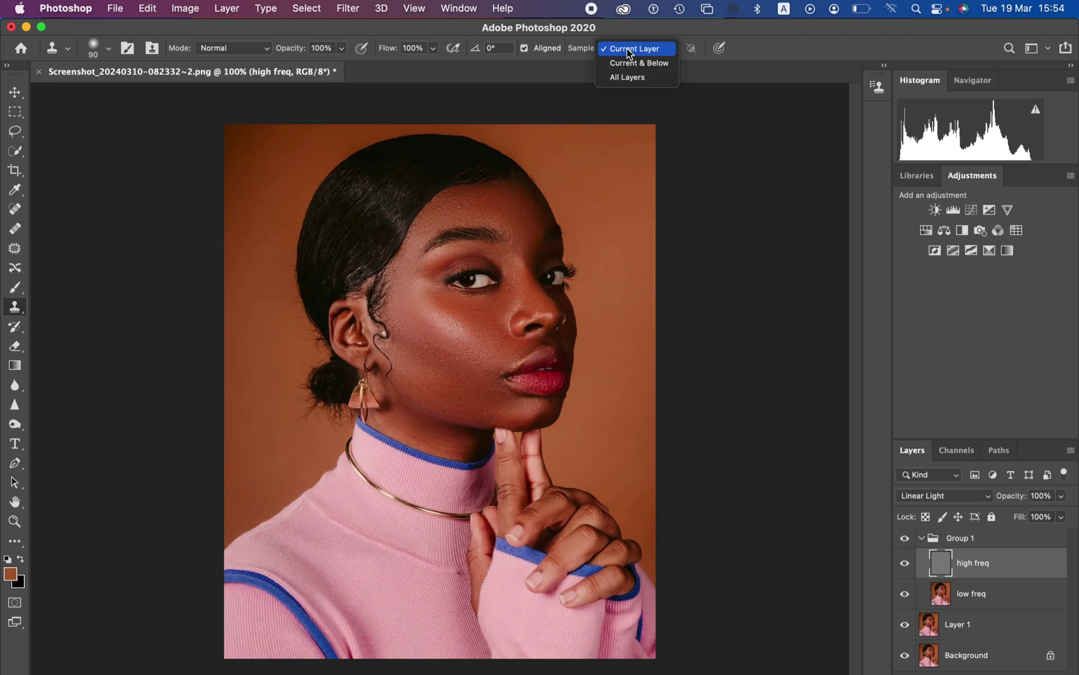
{"action": "left_click", "coordinate": [629, 50]}
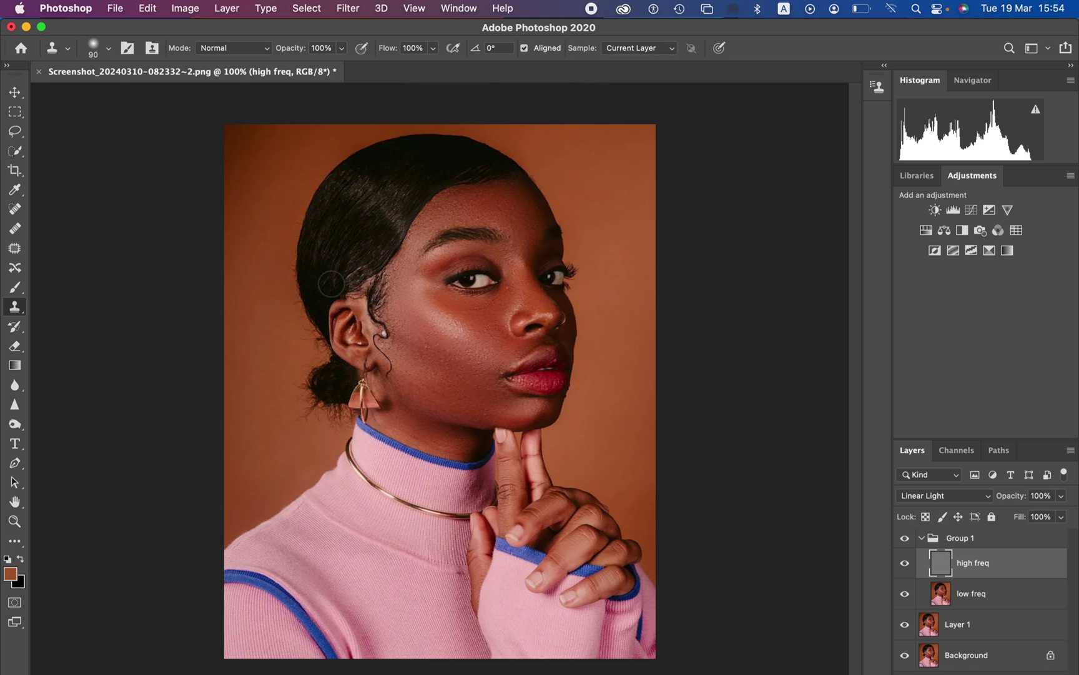
{"action": "left_click", "coordinate": [108, 48]}
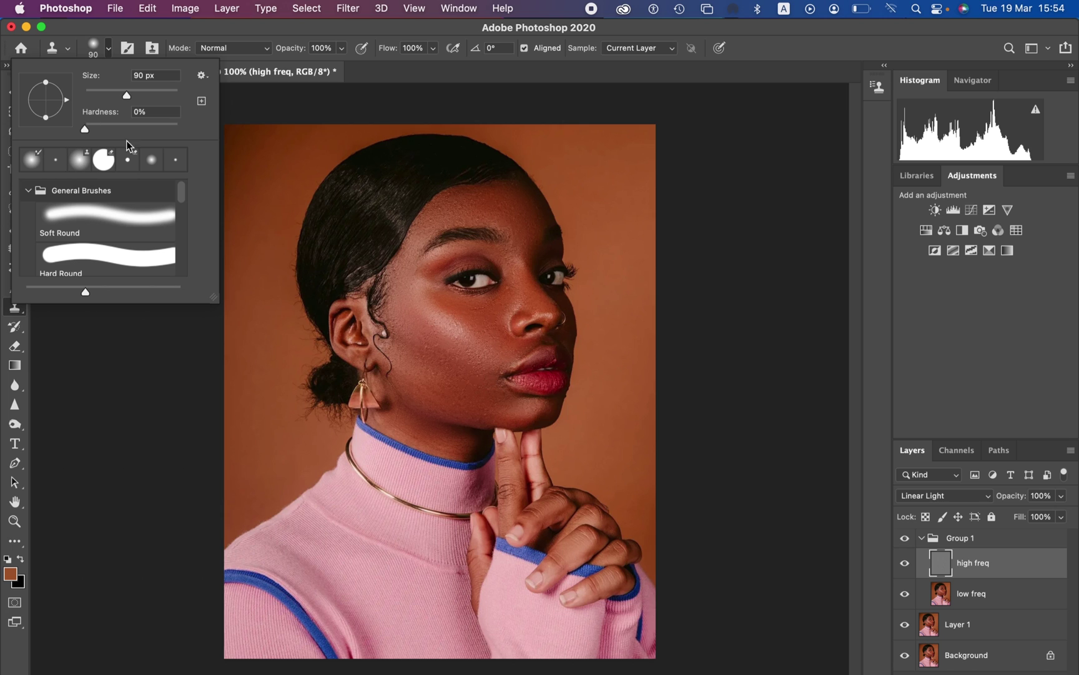
{"action": "left_click", "coordinate": [357, 27]}
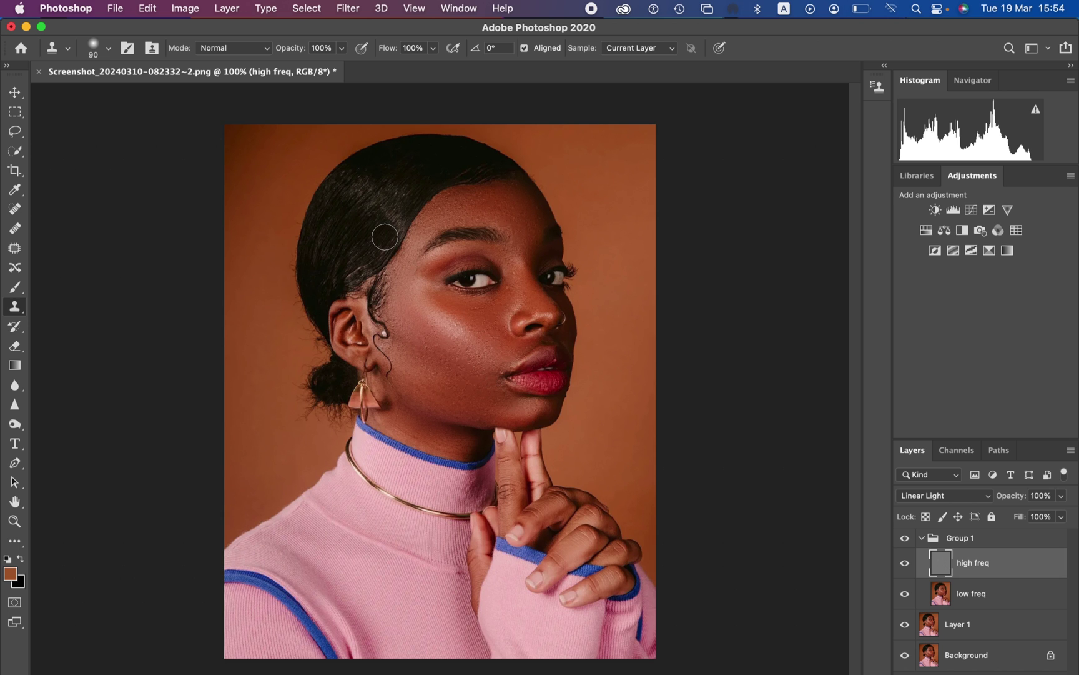
Clone clean skin texture over the rough spots on the cheek and near the mouth corner using a 20 px Clone Stamp
{"action": "key", "text": "super+plus"}
{"action": "key", "text": "super+plus"}
{"action": "key", "text": "super+plus"}
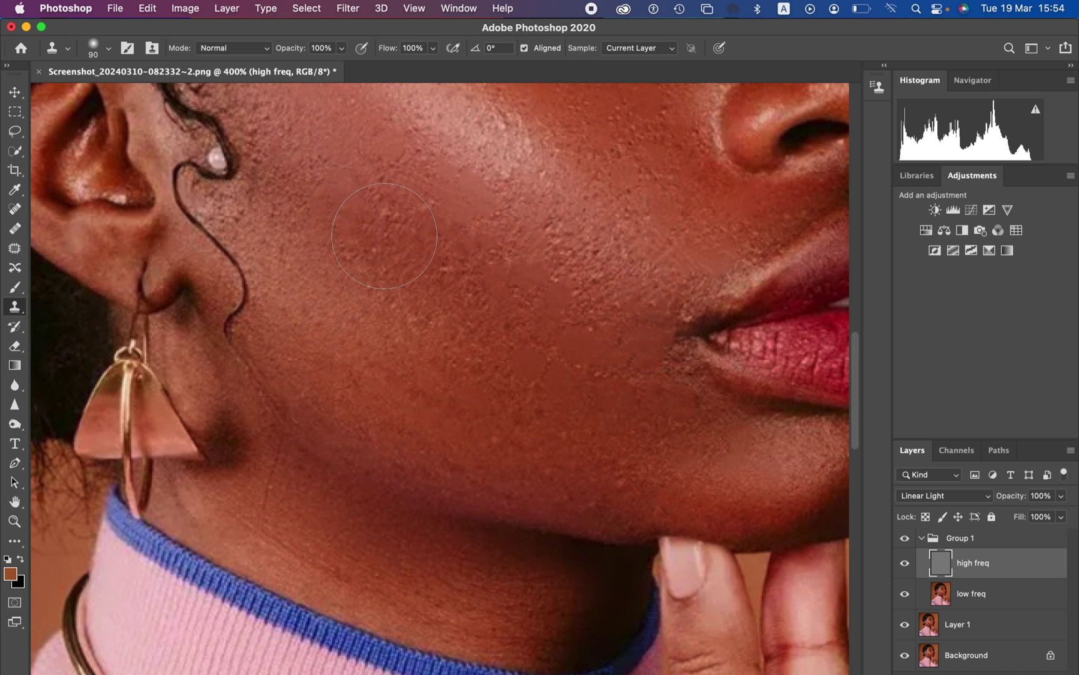
{"action": "key", "text": "bracketleft"}
{"action": "key", "text": "bracketleft"}
{"action": "key", "text": "bracketleft"}
{"action": "key", "text": "bracketleft"}
{"action": "key", "text": "bracketleft"}
{"action": "key", "text": "bracketleft"}
{"action": "key", "text": "bracketleft"}
{"action": "key", "text": "bracketleft"}
{"action": "key", "text": "bracketright"}
{"action": "key", "text": "bracketright"}
{"action": "left_click", "coordinate": [447, 214], "text": "alt"}
{"action": "mouse_move", "coordinate": [448, 211]}
{"action": "left_mouse_down"}
{"action": "mouse_move", "coordinate": [427, 200]}
{"action": "mouse_move", "coordinate": [489, 214]}
{"action": "mouse_move", "coordinate": [387, 236]}
{"action": "left_mouse_up"}
{"action": "mouse_move", "coordinate": [391, 241]}
{"action": "left_mouse_down"}
{"action": "mouse_move", "coordinate": [395, 253]}
{"action": "mouse_move", "coordinate": [378, 245]}
{"action": "mouse_move", "coordinate": [357, 258]}
{"action": "mouse_move", "coordinate": [378, 281]}
{"action": "mouse_move", "coordinate": [413, 278]}
{"action": "left_mouse_up"}
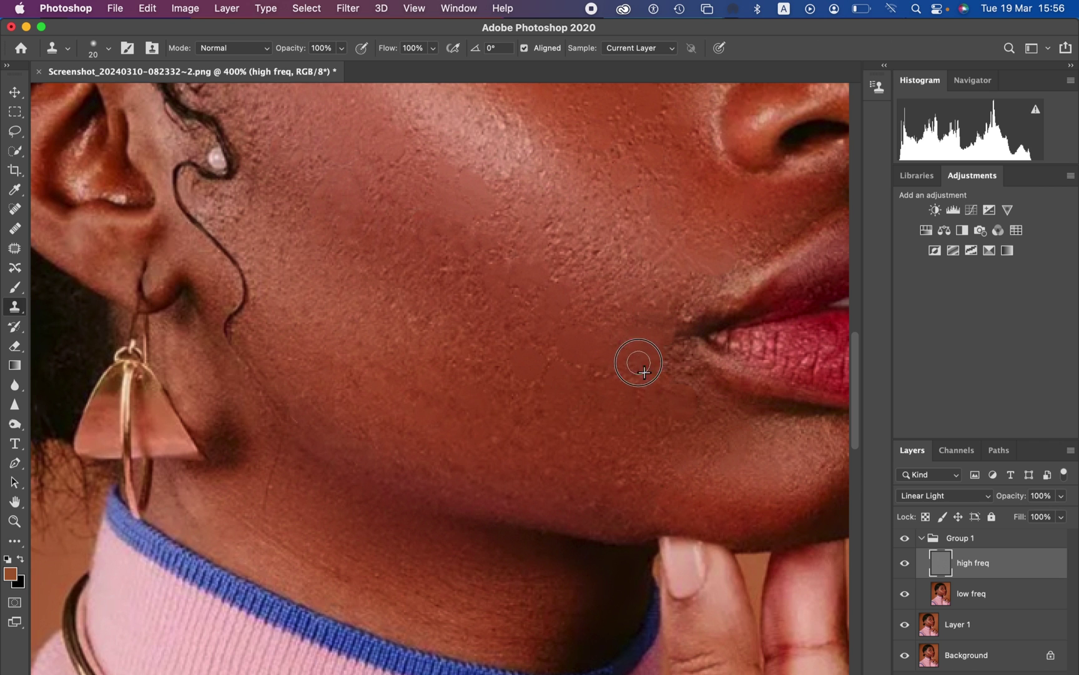
{"action": "mouse_move", "coordinate": [654, 290]}
{"action": "left_mouse_down"}
{"action": "mouse_move", "coordinate": [687, 374]}
{"action": "mouse_move", "coordinate": [629, 313]}
{"action": "mouse_move", "coordinate": [682, 366]}
{"action": "left_mouse_up"}
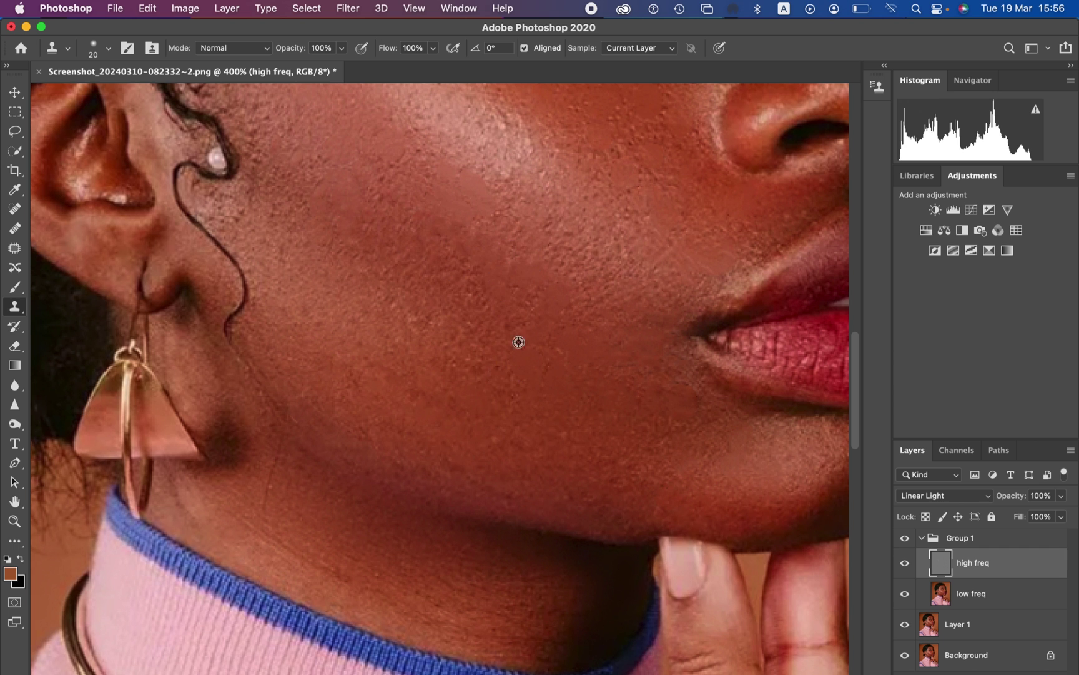
Inspect the skin texture from cheek to forehead, and toggle Group 1's visibility to compare the whole portrait before and after
{"action": "scroll", "coordinate": [292, 410], "scroll_direction": "up", "scroll_amount": 5}
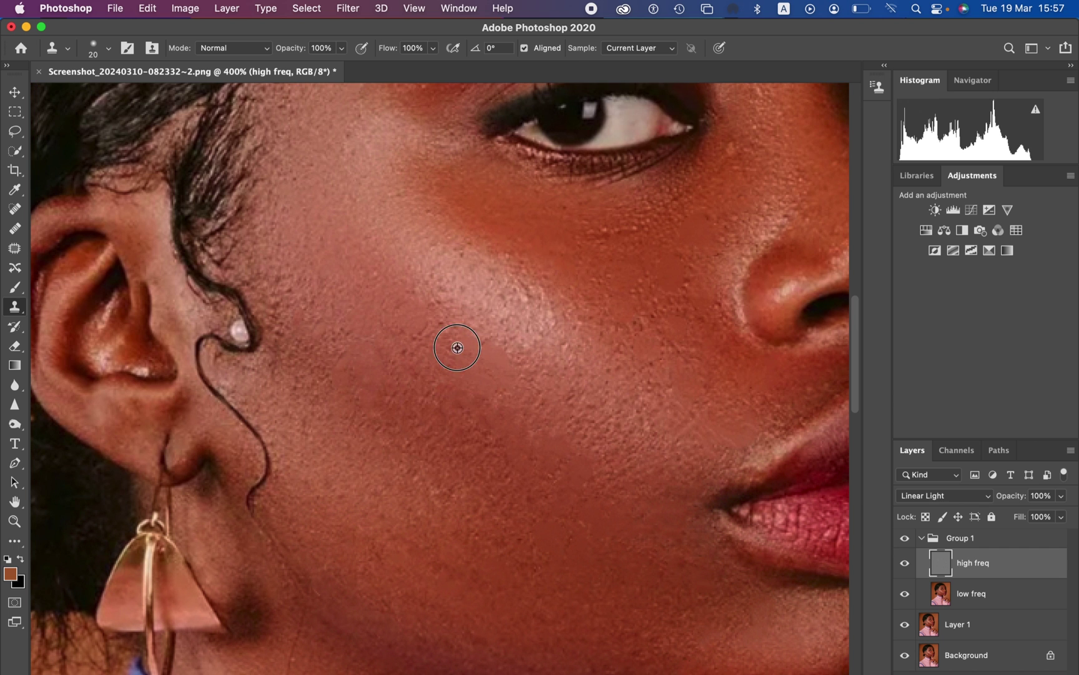
{"action": "scroll", "coordinate": [439, 492], "scroll_direction": "up", "scroll_amount": 10}
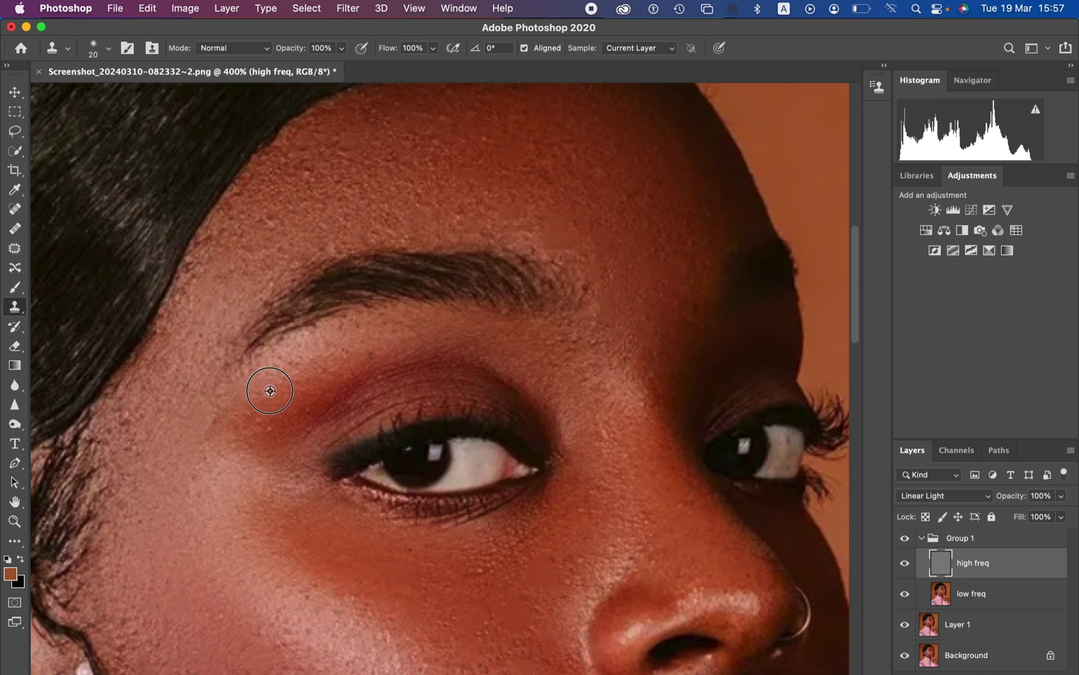
{"action": "key", "text": "super+0"}
{"action": "scroll", "coordinate": [434, 388], "scroll_direction": "up", "scroll_amount": 3}
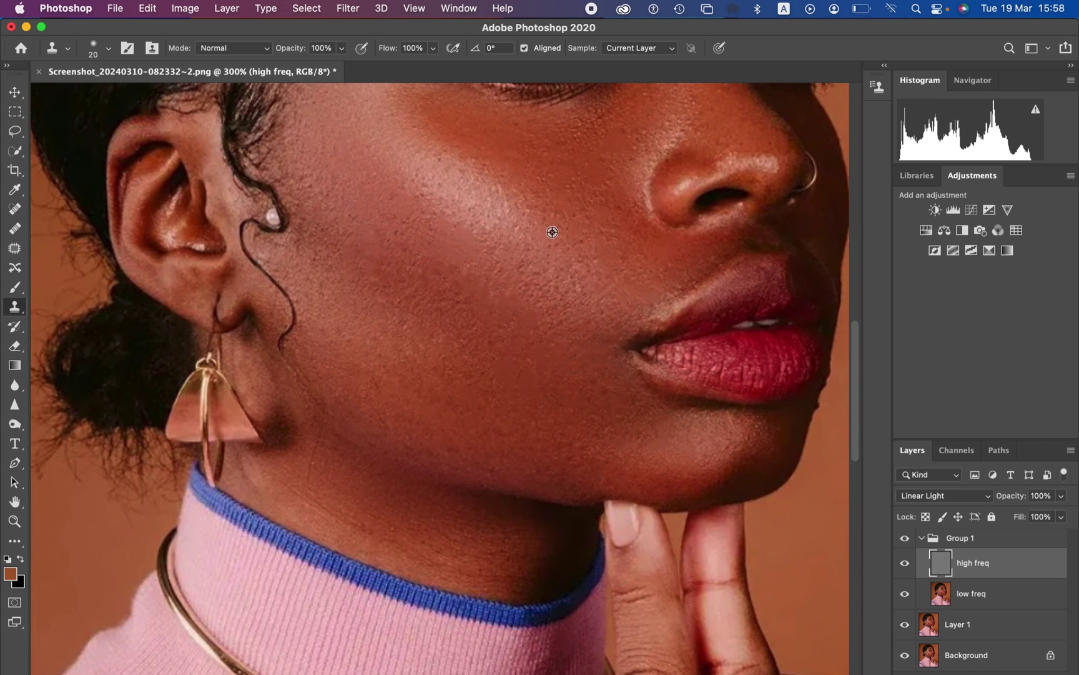
{"action": "scroll", "coordinate": [453, 498], "scroll_direction": "down", "scroll_amount": 2}
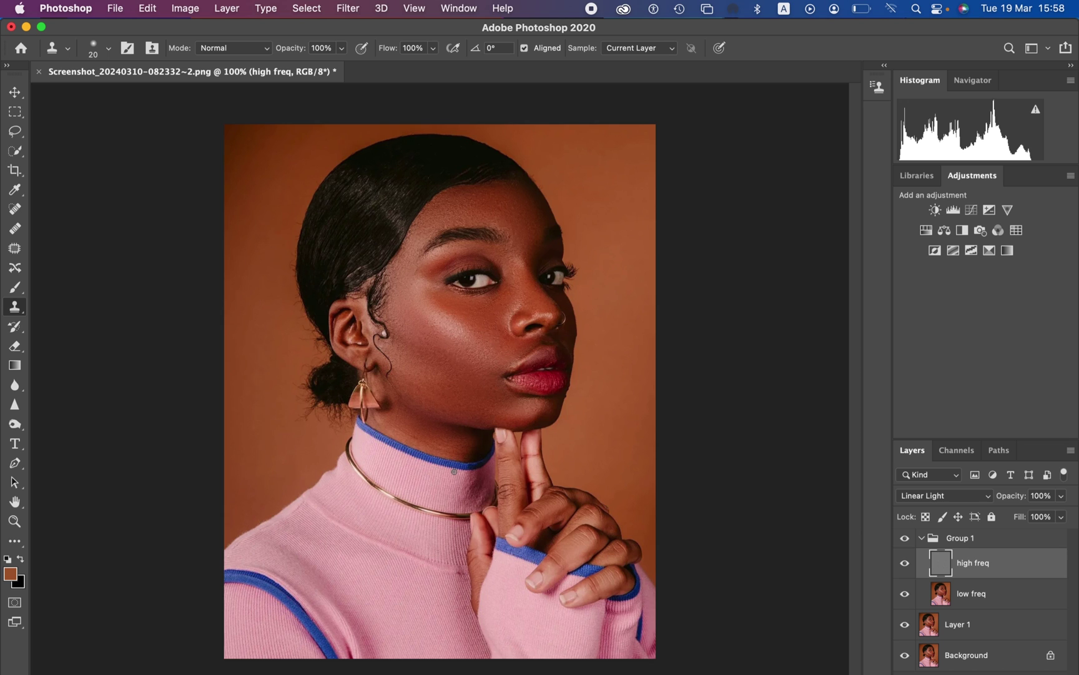
{"action": "left_click", "coordinate": [904, 539]}
{"action": "left_click", "coordinate": [904, 538]}
{"action": "left_click", "coordinate": [904, 539]}
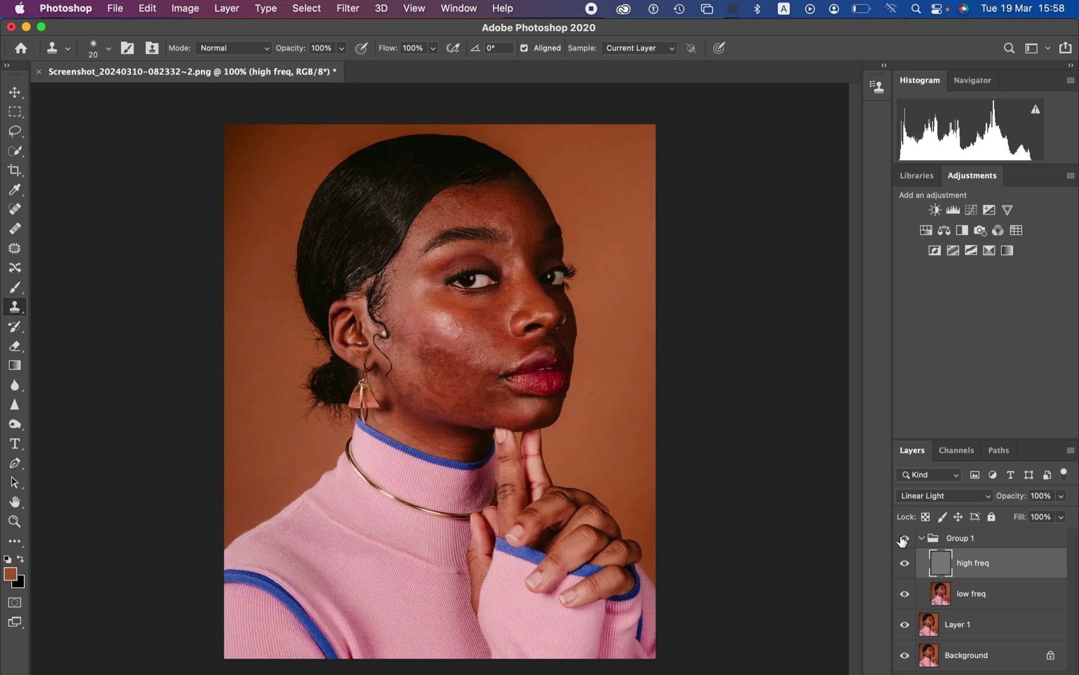
{"action": "left_click", "coordinate": [904, 538]}
{"action": "left_click", "coordinate": [904, 539]}
{"action": "left_click", "coordinate": [903, 539]}
{"action": "left_click", "coordinate": [903, 538]}
{"action": "left_click", "coordinate": [903, 539]}
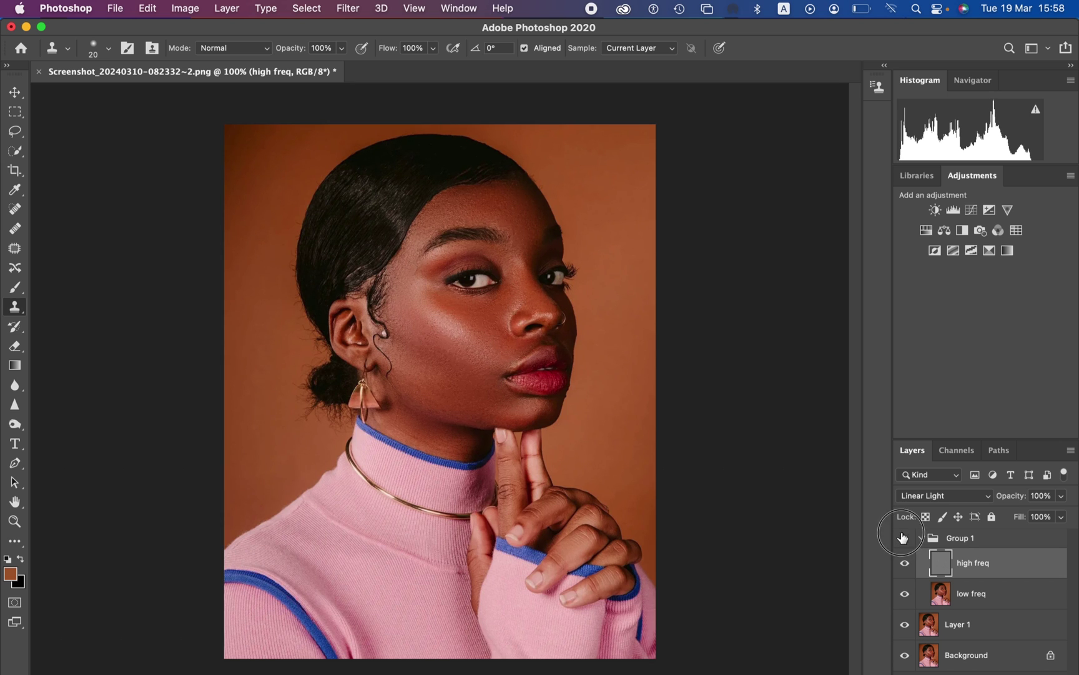
{"action": "left_click", "coordinate": [903, 538]}
{"action": "left_click", "coordinate": [903, 539]}
{"action": "left_click", "coordinate": [904, 539]}
{"action": "left_click", "coordinate": [903, 539]}
Collapse Group 1 and show only the Background layer to view the original portrait
{"action": "left_click", "coordinate": [922, 539]}
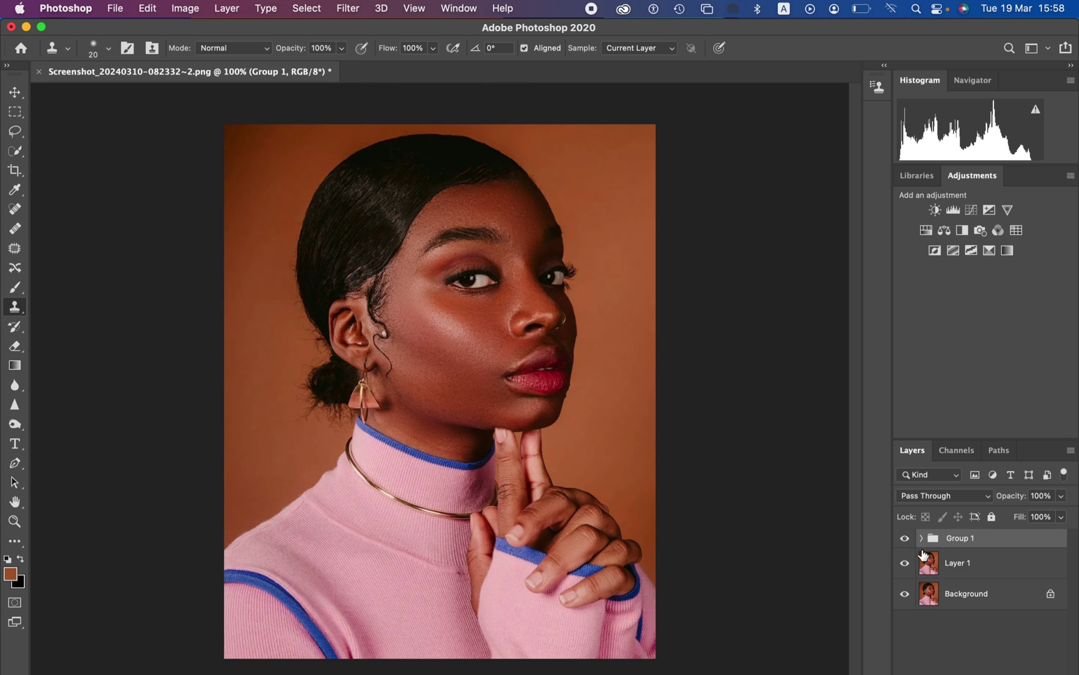
{"action": "left_click", "coordinate": [904, 596], "text": "alt"}
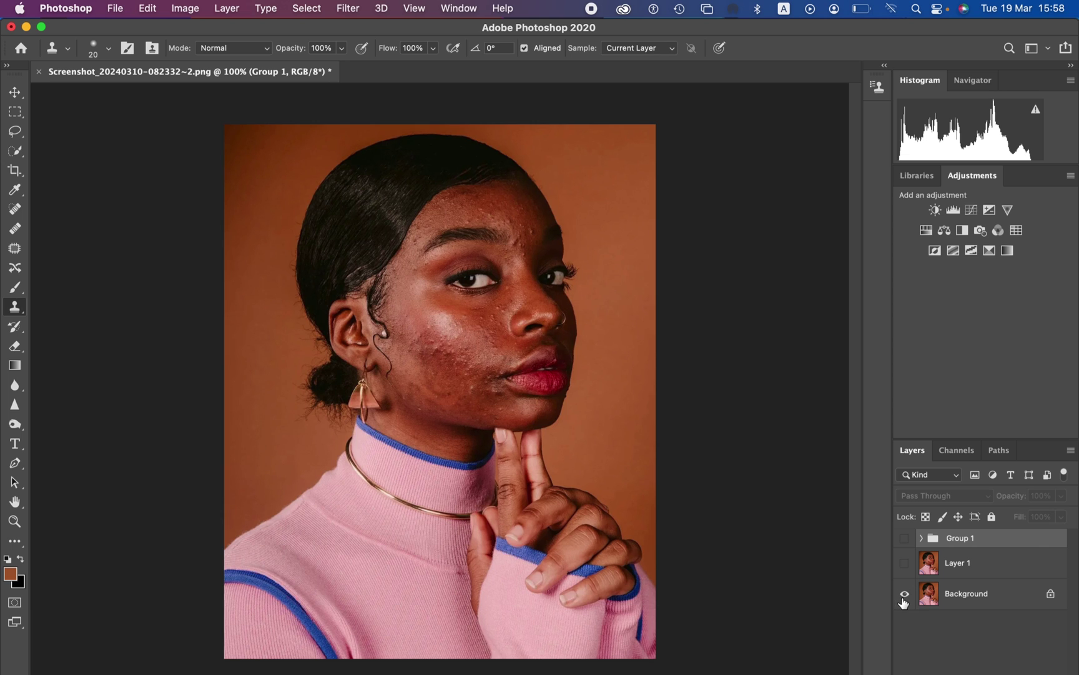
Compare the retouched portrait with the original by repeatedly isolating the Background layer and restoring all layers
{"action": "left_click", "coordinate": [903, 598], "text": "alt"}
{"action": "left_click", "coordinate": [904, 597], "text": "alt"}
{"action": "left_click", "coordinate": [905, 598], "text": "alt"}
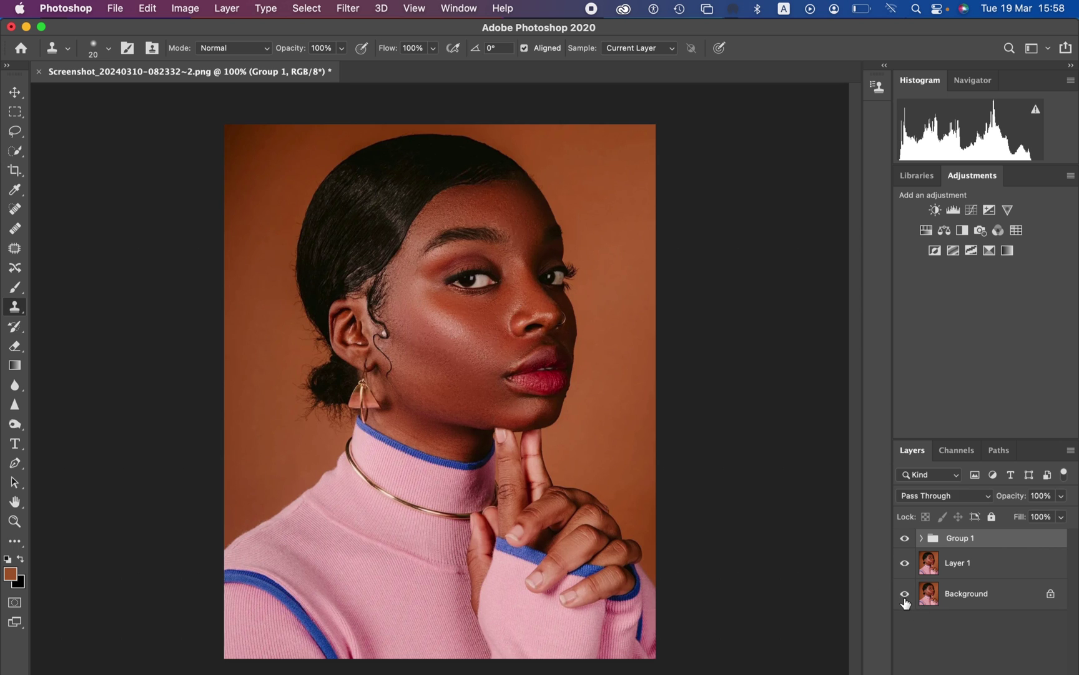
{"action": "left_click", "coordinate": [905, 599], "text": "alt"}
{"action": "left_click", "coordinate": [905, 599], "text": "alt"}
{"action": "left_click", "coordinate": [906, 599], "text": "alt"}
{"action": "left_click", "coordinate": [905, 599], "text": "alt"}
{"action": "left_click", "coordinate": [905, 598], "text": "alt"}
{"action": "left_click", "coordinate": [905, 598], "text": "alt"}
{"action": "left_click", "coordinate": [905, 598], "text": "alt"}
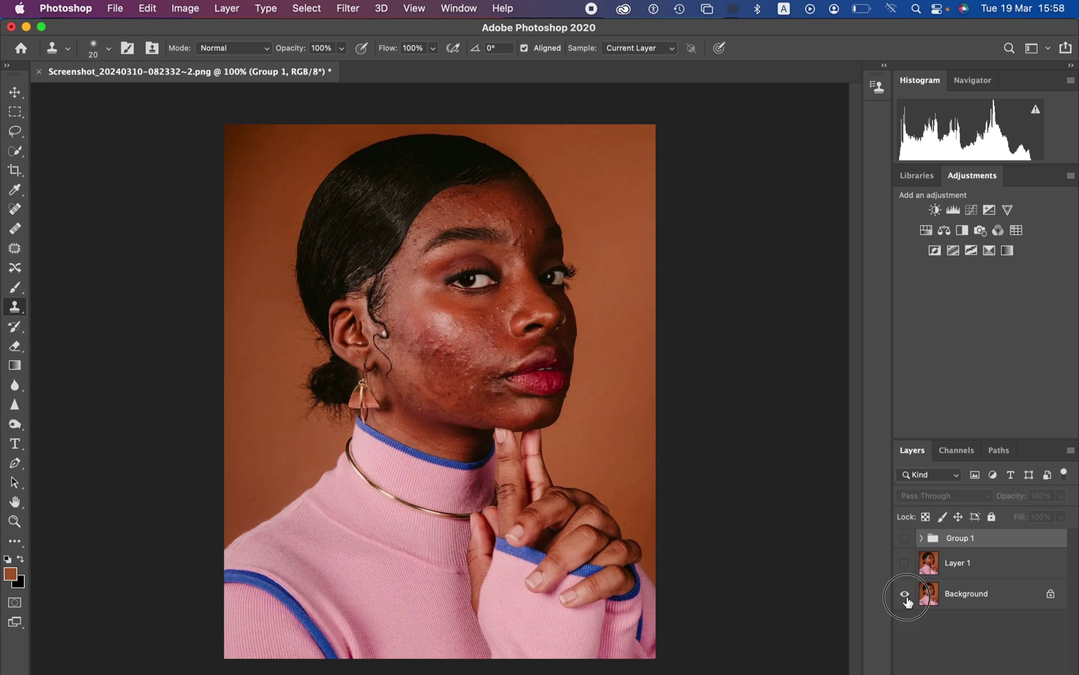
{"action": "left_click", "coordinate": [905, 598], "text": "alt"}
{"action": "left_click", "coordinate": [906, 599], "text": "alt"}
{"action": "left_click", "coordinate": [906, 598], "text": "alt"}
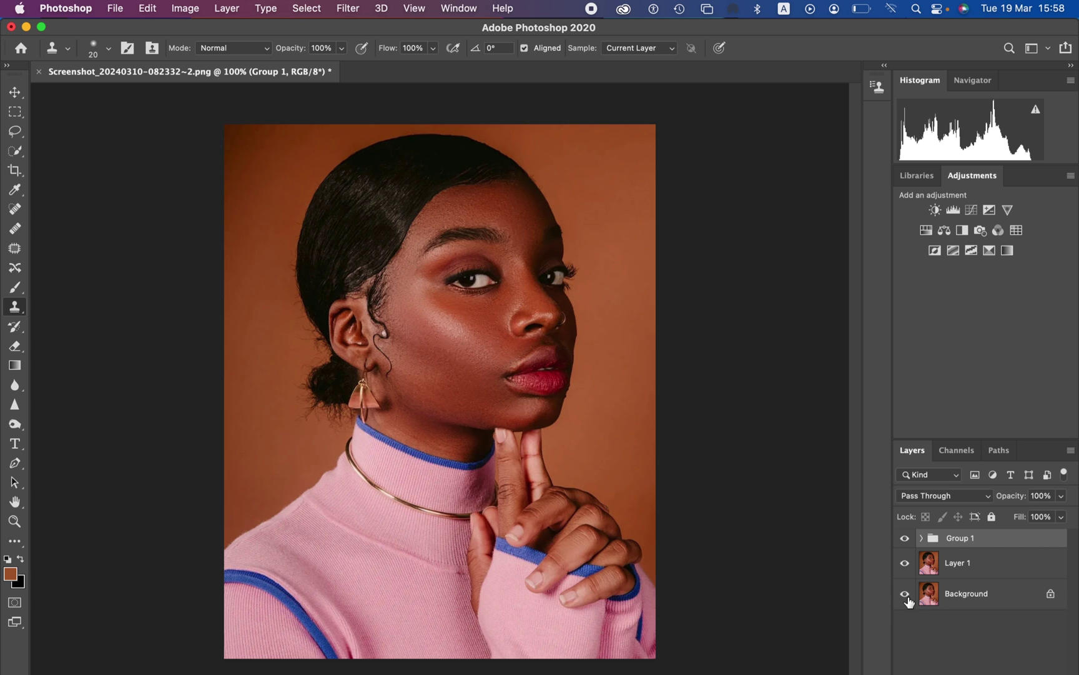
{"action": "left_click", "coordinate": [906, 599], "text": "alt"}
{"action": "left_click", "coordinate": [906, 599], "text": "alt"}
{"action": "left_click", "coordinate": [907, 599], "text": "alt"}
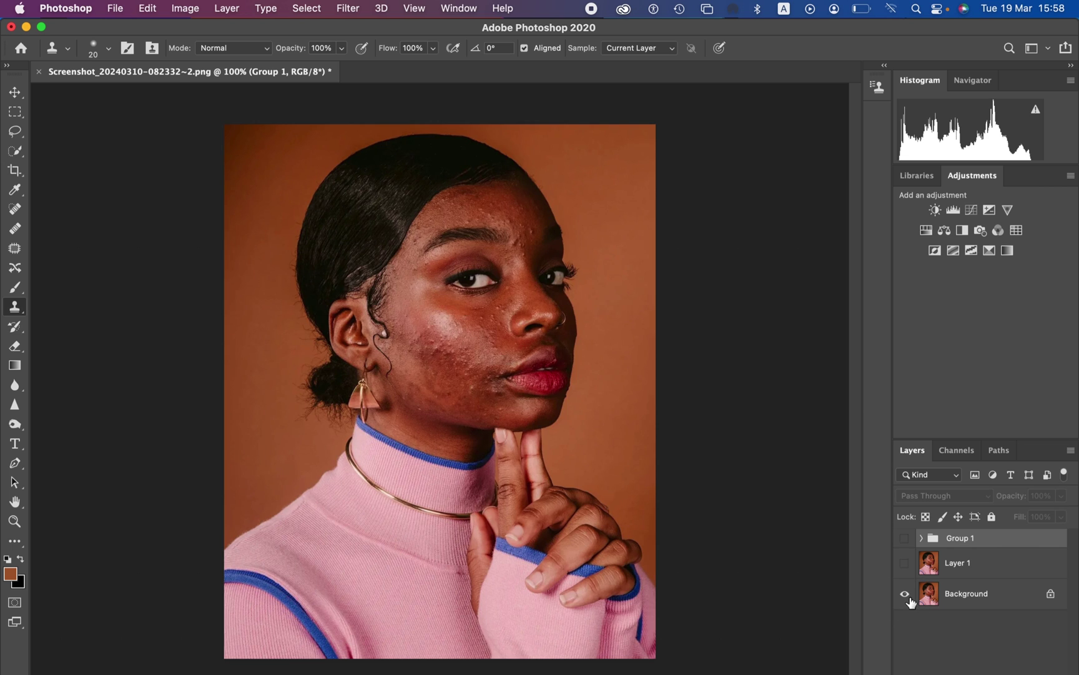
{"action": "left_click", "coordinate": [905, 599], "text": "alt"}
{"action": "left_click", "coordinate": [907, 598], "text": "alt"}
{"action": "left_click", "coordinate": [907, 598], "text": "alt"}
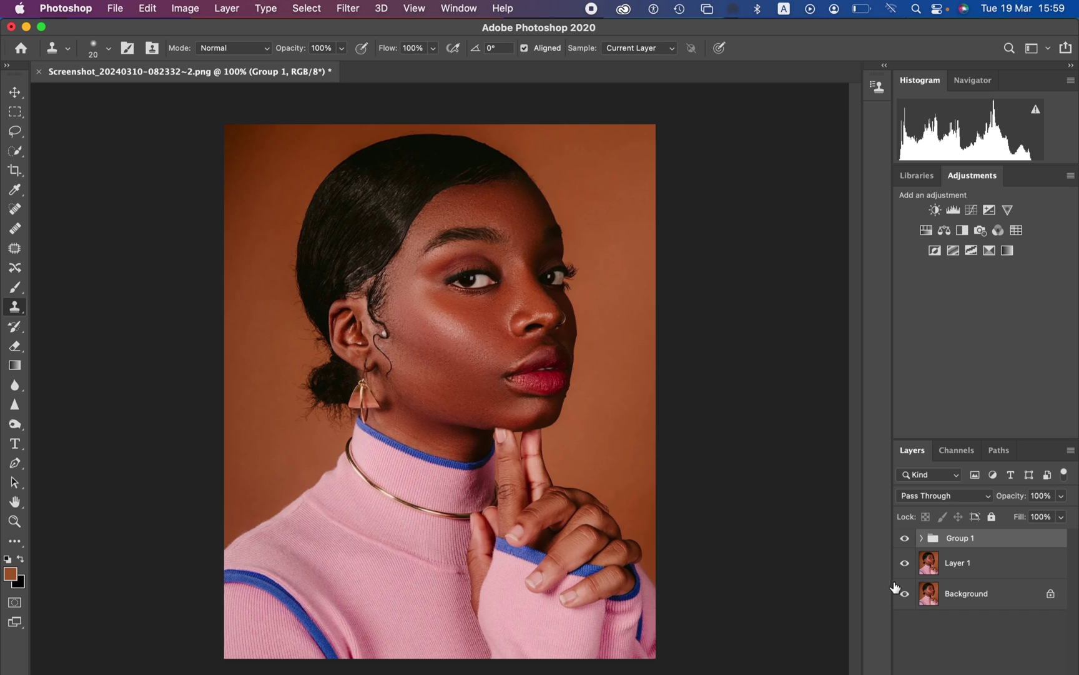
Set up an Export As of the portrait in JPG format with Bicubic Sharper resampling
{"action": "left_click", "coordinate": [110, 8]}
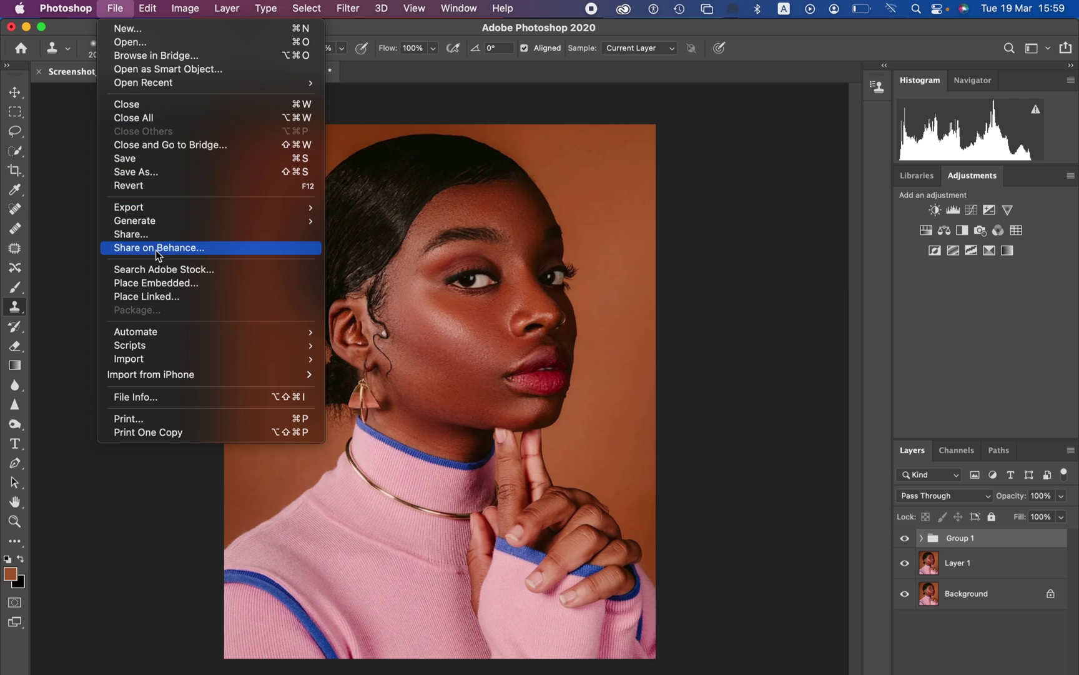
{"action": "mouse_move", "coordinate": [154, 206]}
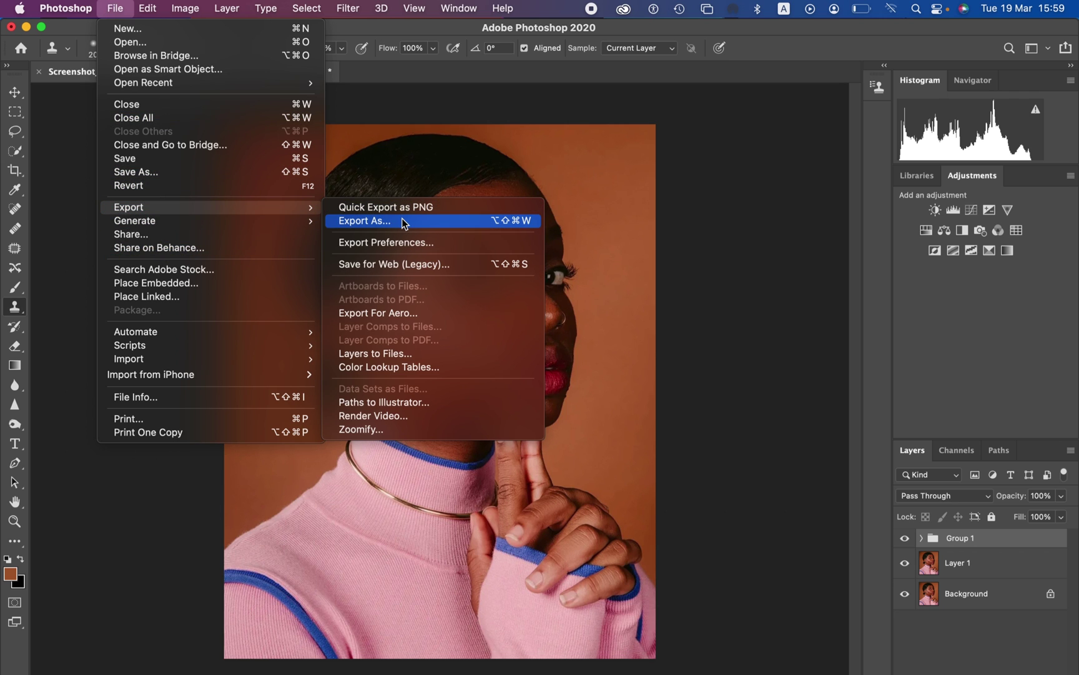
{"action": "left_click", "coordinate": [403, 222]}
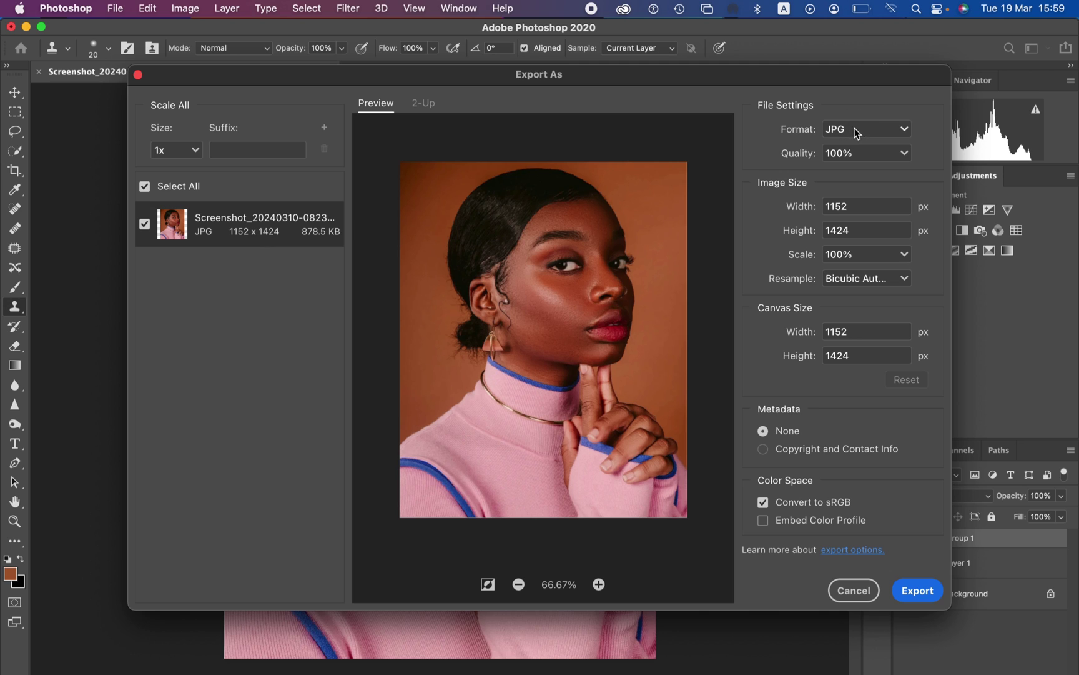
{"action": "left_click", "coordinate": [856, 134]}
{"action": "left_click", "coordinate": [853, 132]}
{"action": "left_click", "coordinate": [891, 280]}
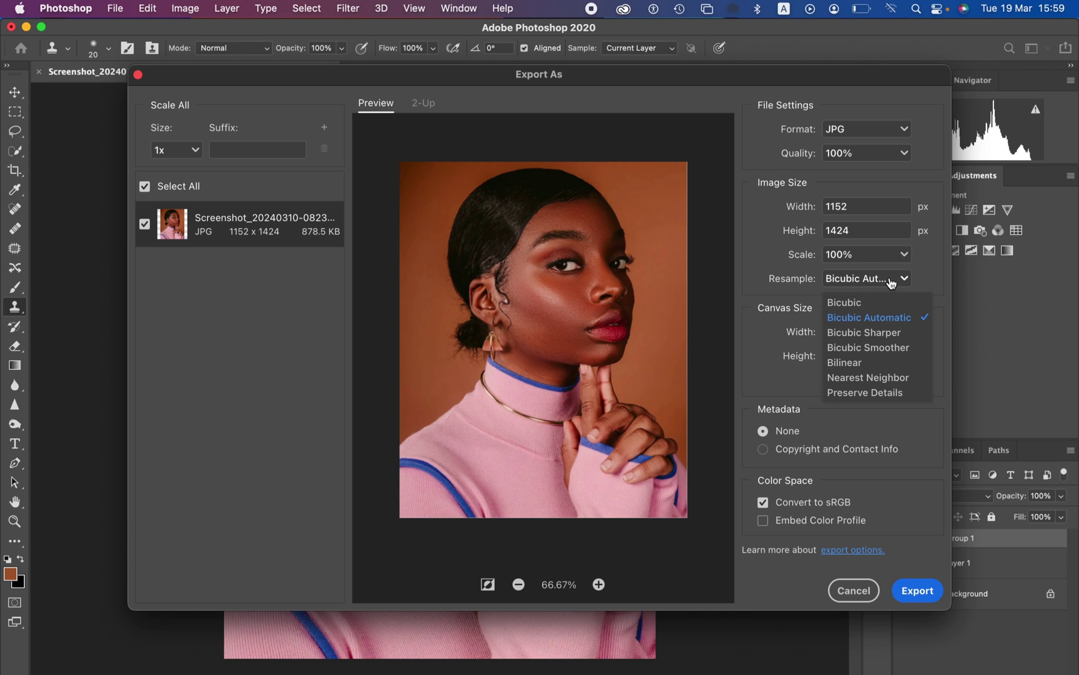
{"action": "left_click", "coordinate": [884, 331]}
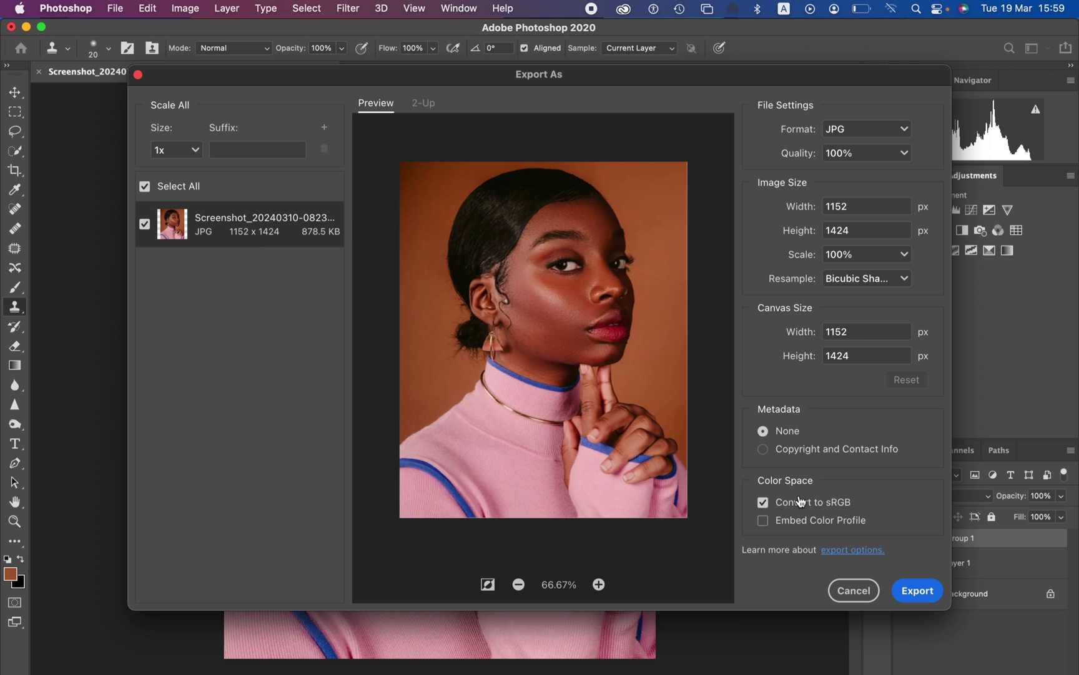
Enable Embed Color Profile and proceed to the export's save location, then cancel the whole export without saving a file
{"action": "left_click", "coordinate": [765, 523]}
{"action": "left_click", "coordinate": [906, 589]}
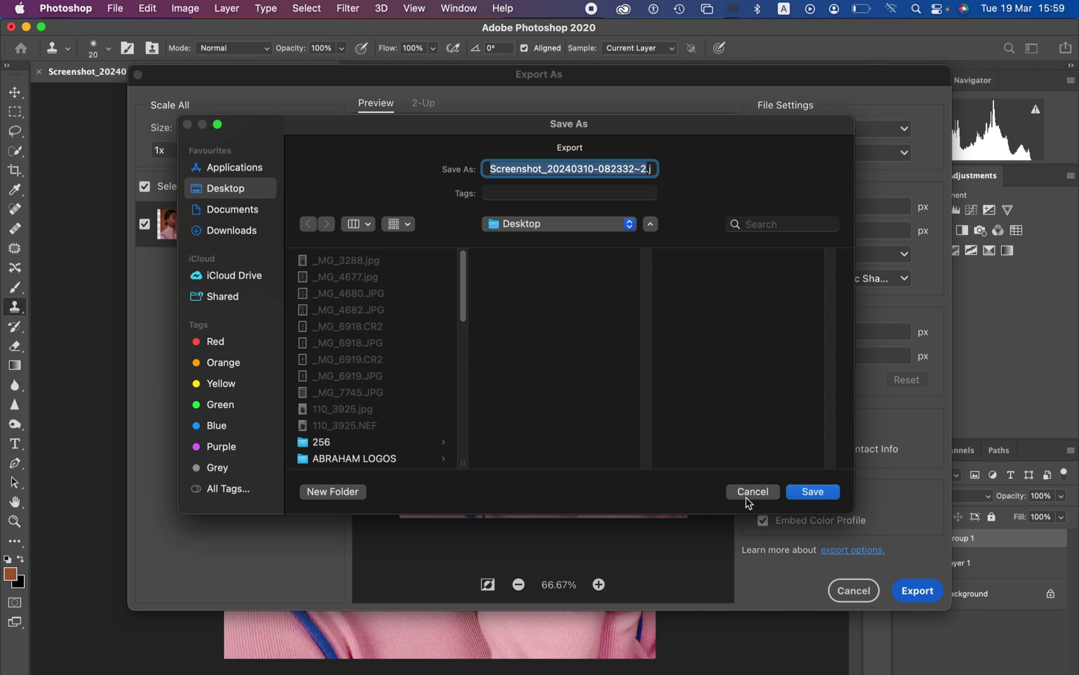
{"action": "left_click", "coordinate": [748, 494]}
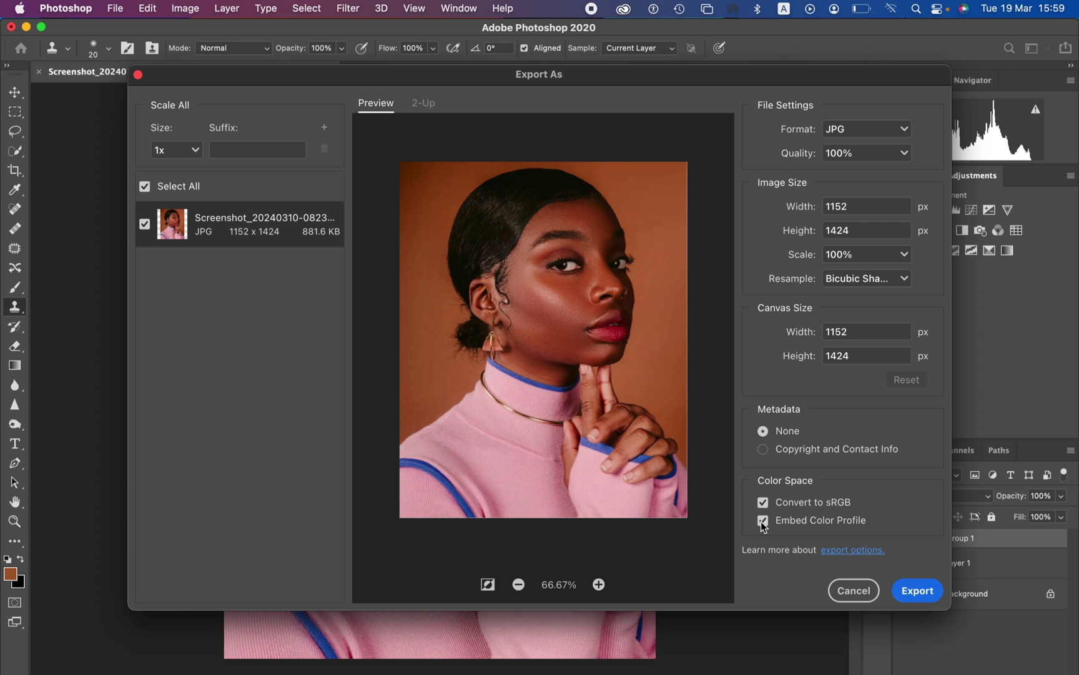
{"action": "left_click", "coordinate": [851, 591]}
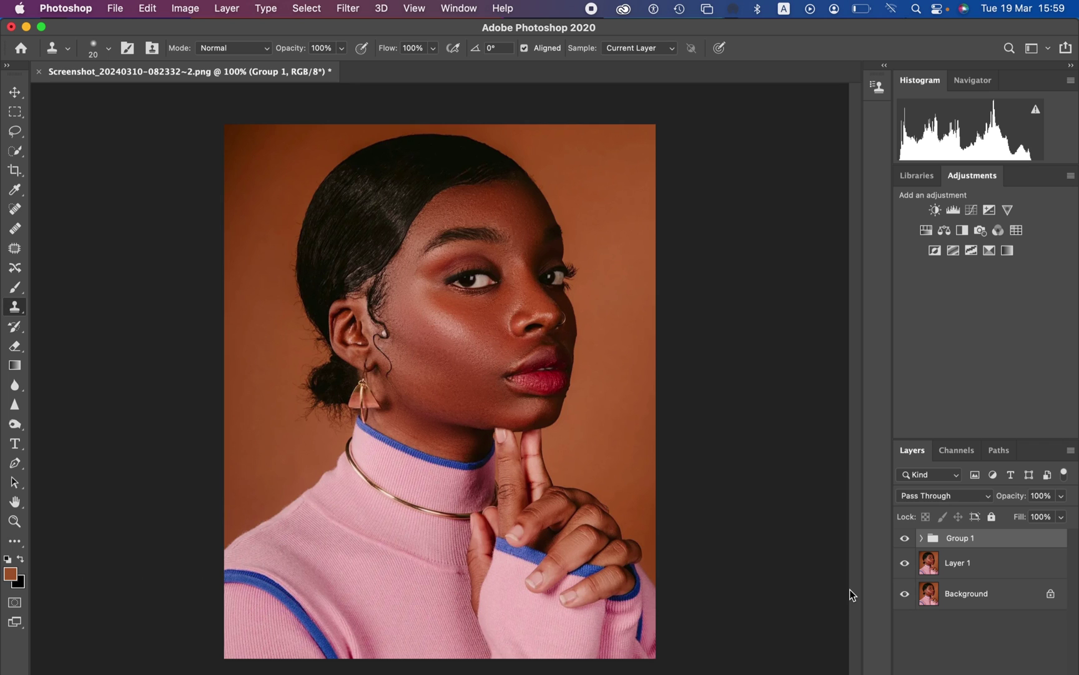
Review the final before and after by switching between the Background layer alone and the full layer stack
{"action": "left_click", "coordinate": [905, 594], "text": "alt"}
{"action": "left_click", "coordinate": [905, 593], "text": "alt"}
{"action": "left_click", "coordinate": [906, 594], "text": "alt"}
{"action": "left_click", "coordinate": [906, 595], "text": "alt"}
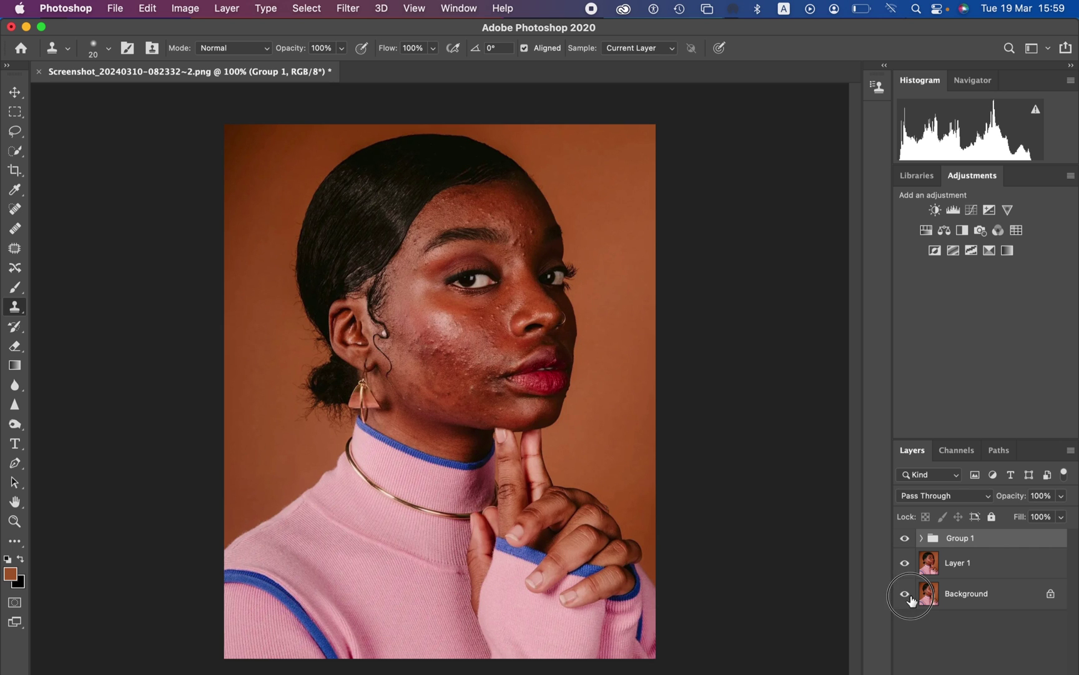
{"action": "left_click", "coordinate": [907, 594], "text": "alt"}
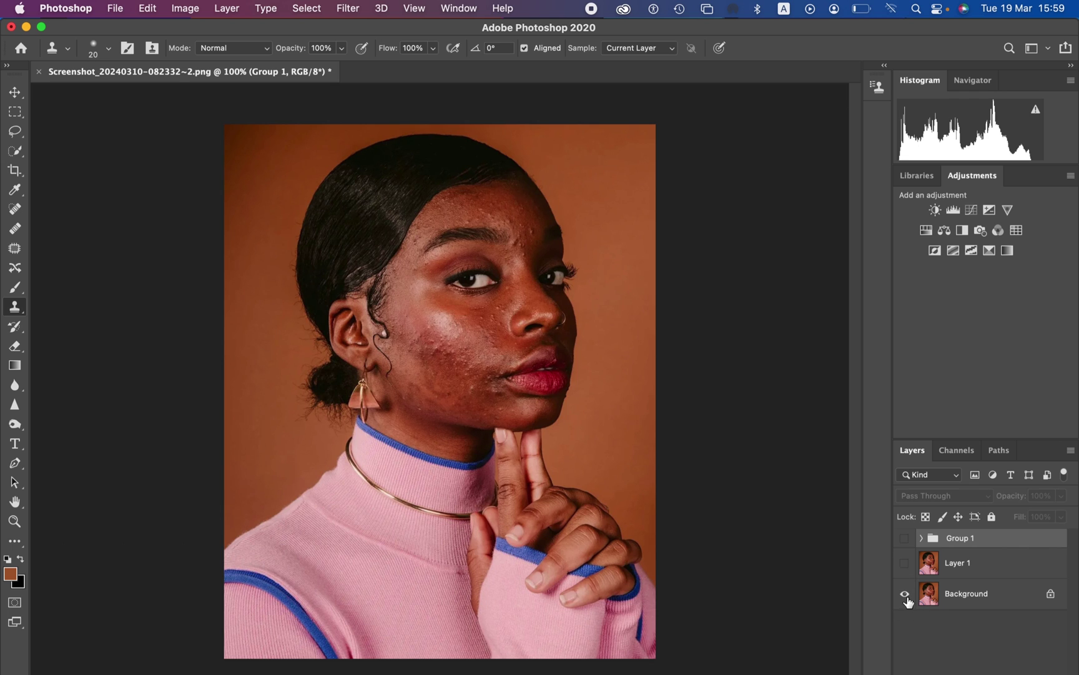
{"action": "left_click", "coordinate": [906, 595], "text": "alt"}
{"action": "left_click", "coordinate": [907, 594], "text": "alt"}
{"action": "left_click", "coordinate": [906, 594], "text": "alt"}
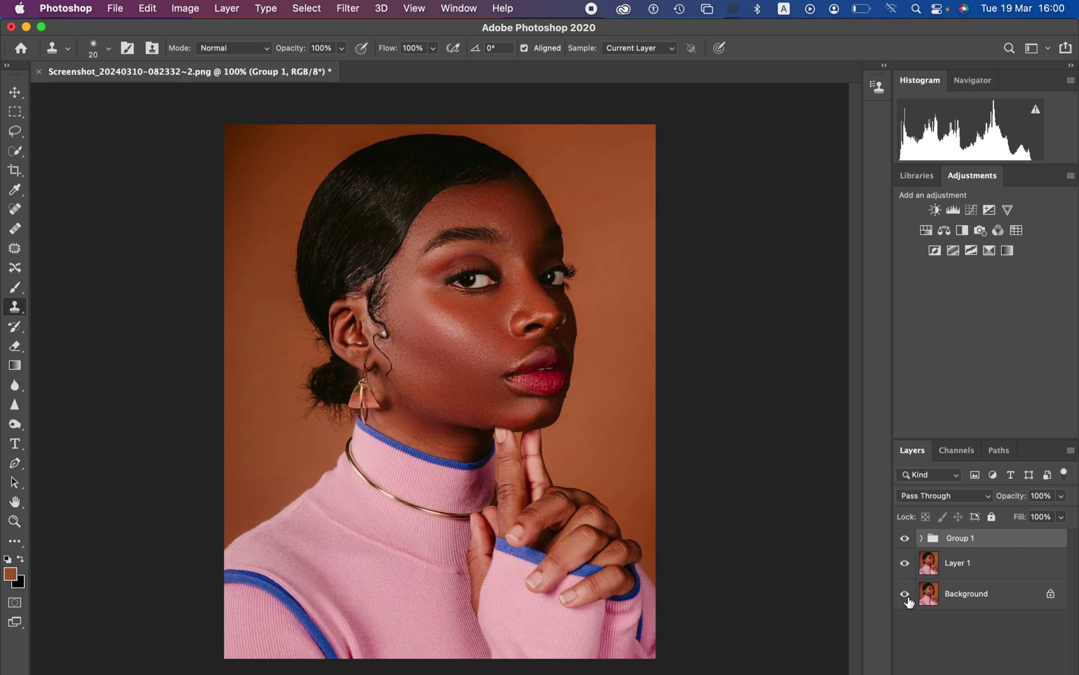